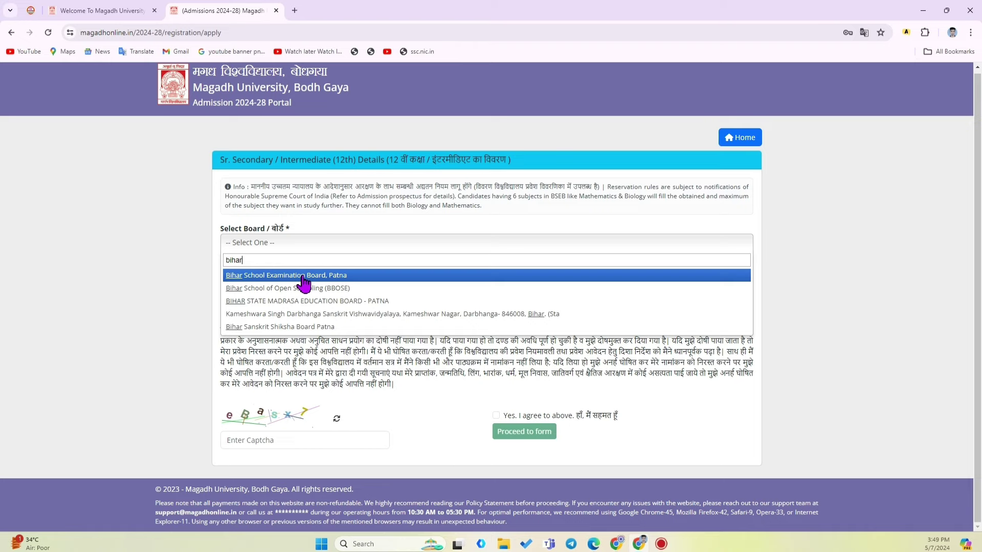
Select Bihar School Examination Board, Patna as the board and 2021 as the 12th passing year
{"action": "left_click", "coordinate": [302, 278]}
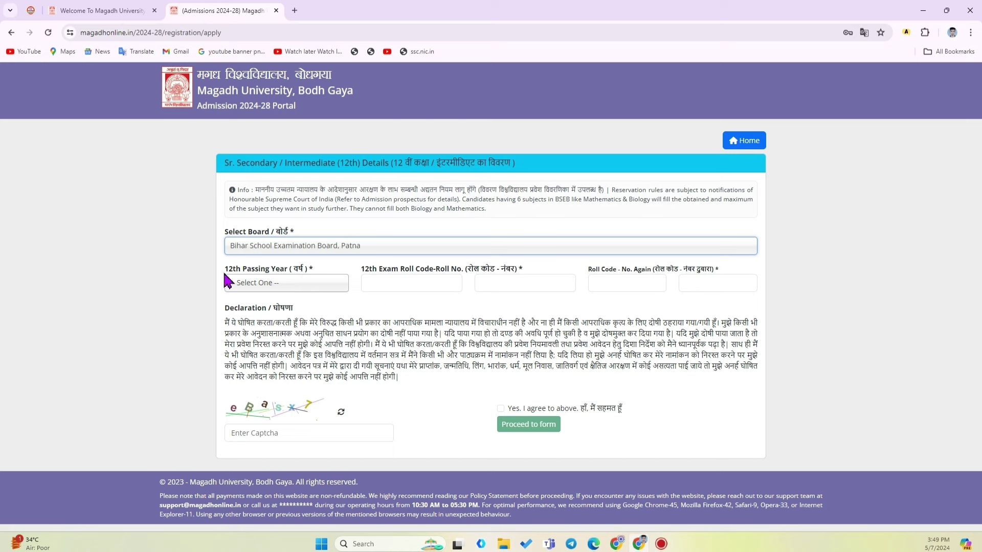
{"action": "left_click_drag", "start_coordinate": [223, 269], "coordinate": [302, 299]}
{"action": "left_click", "coordinate": [279, 289]}
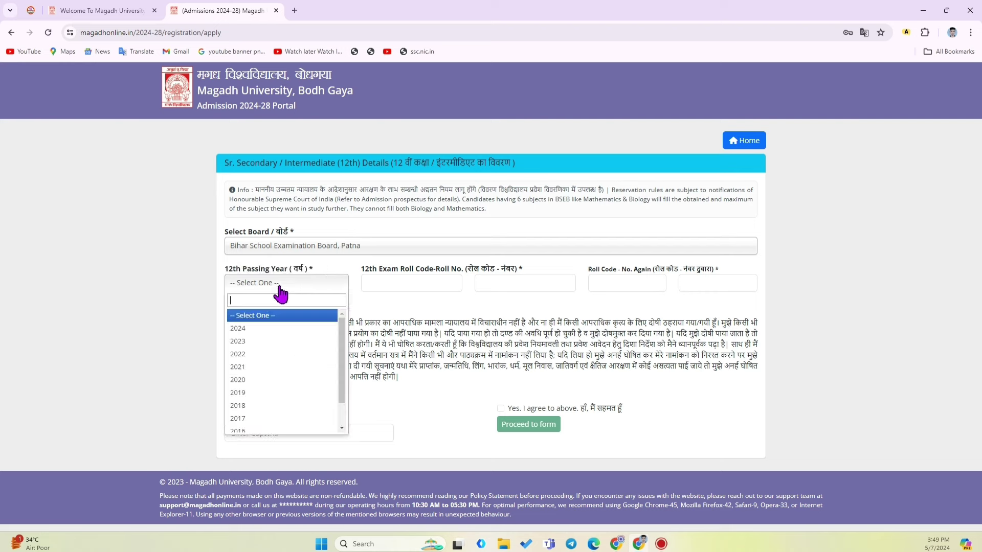
{"action": "scroll", "coordinate": [272, 356], "scroll_direction": "down", "scroll_amount": 1}
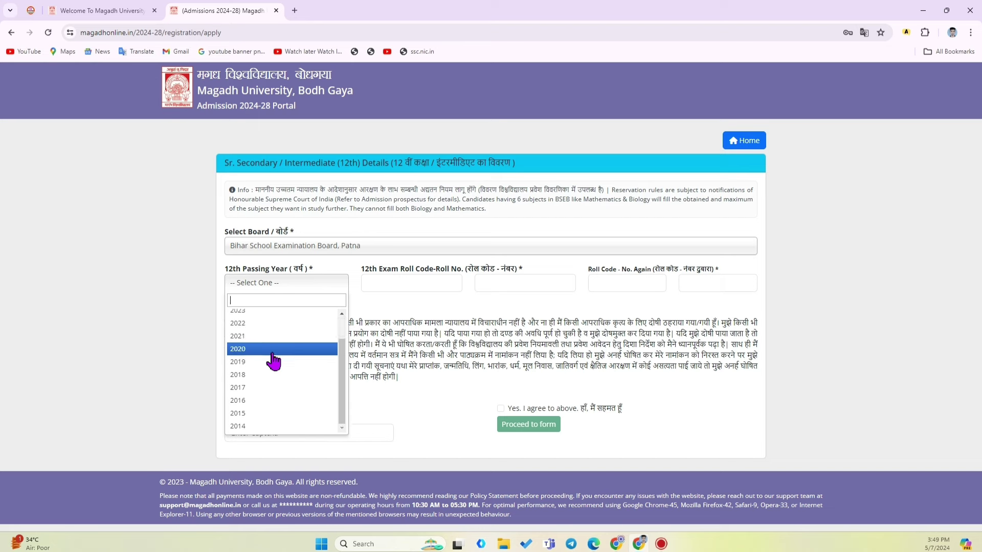
{"action": "scroll", "coordinate": [267, 378], "scroll_direction": "up", "scroll_amount": 1}
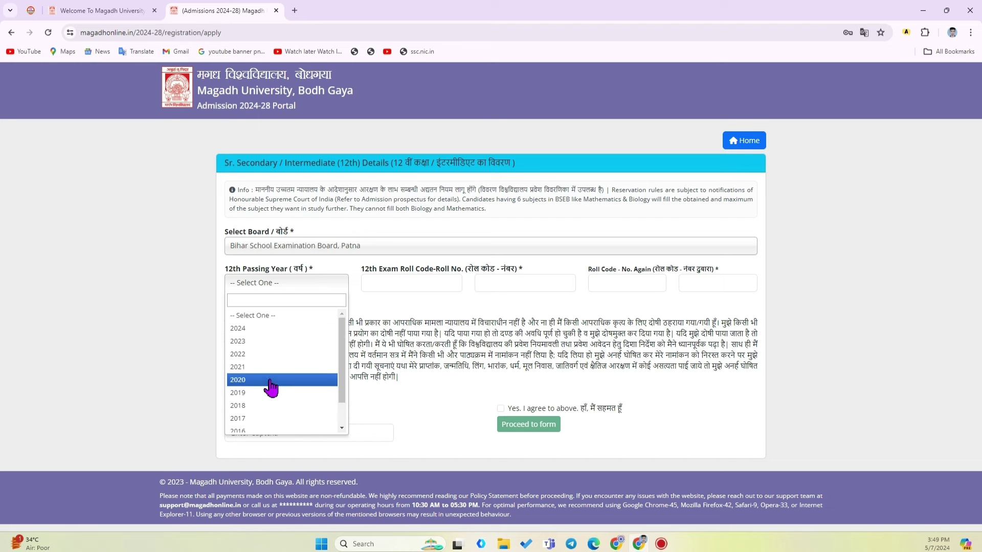
{"action": "left_click", "coordinate": [263, 369]}
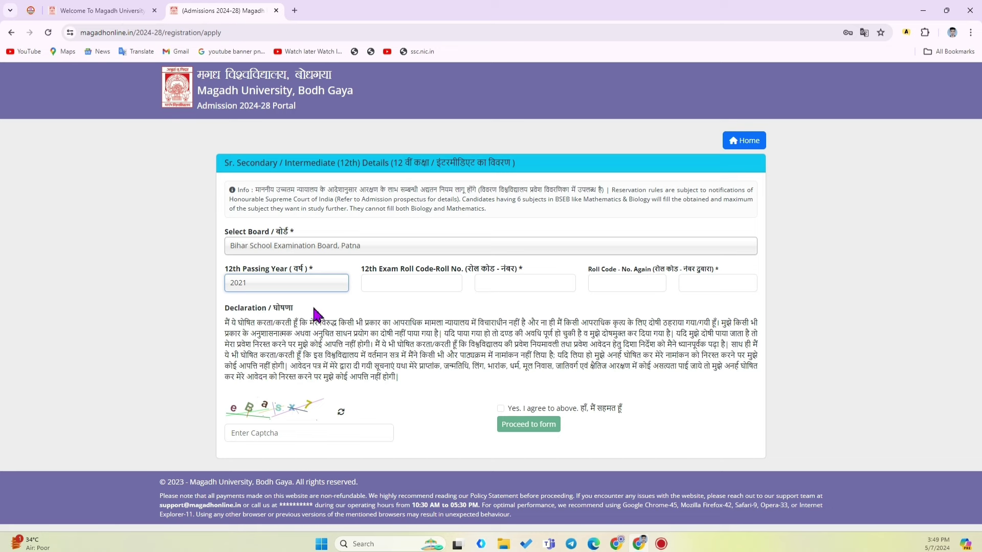
Enter the 12th roll code and roll number, then re-enter both in the confirmation fields
{"action": "left_click_drag", "start_coordinate": [361, 274], "coordinate": [418, 284]}
{"action": "left_click", "coordinate": [378, 281]}
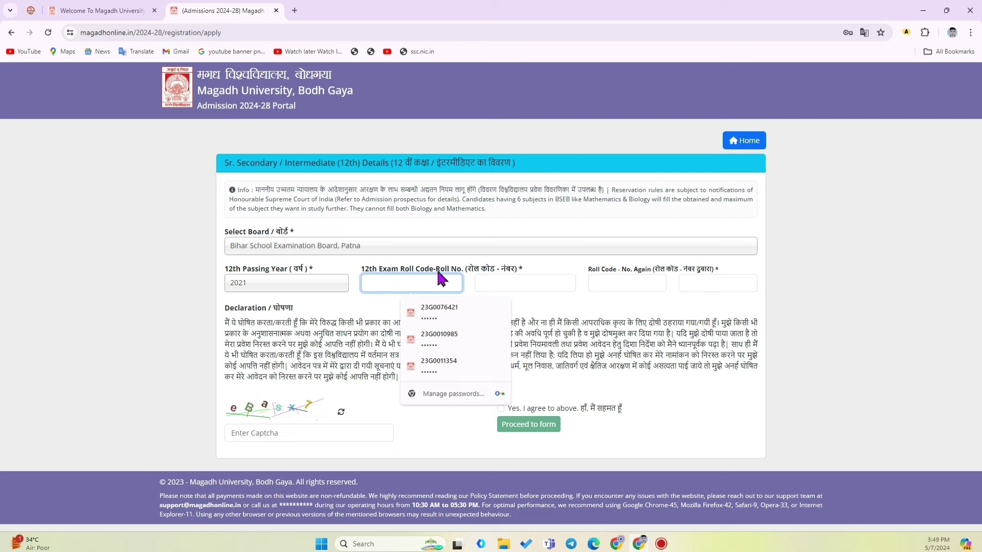
{"action": "left_click", "coordinate": [474, 273]}
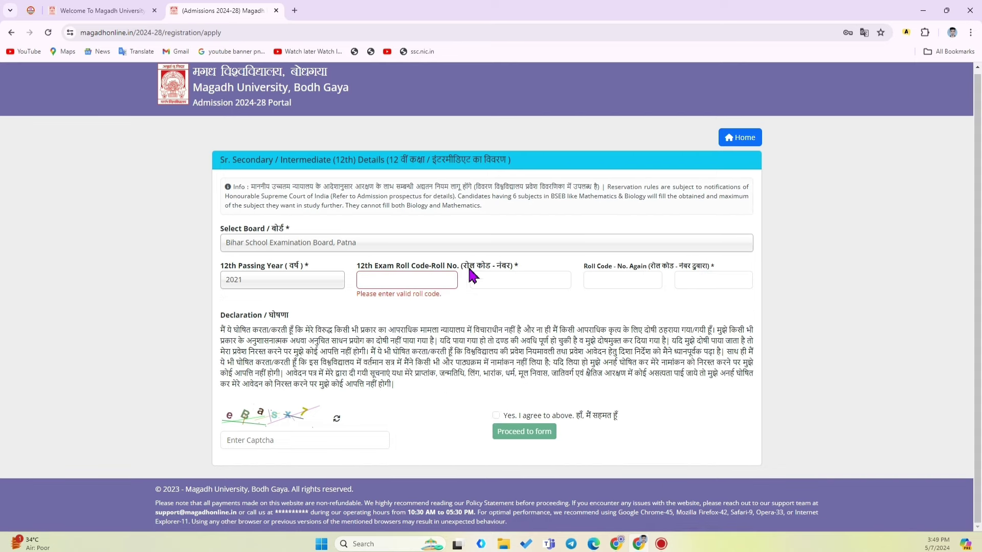
{"action": "left_click_drag", "start_coordinate": [355, 265], "coordinate": [496, 278]}
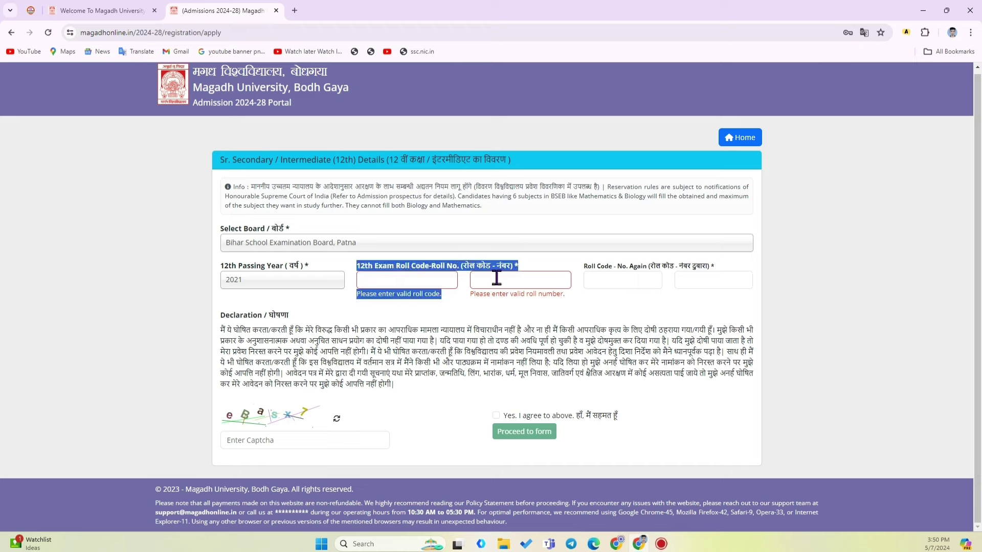
{"action": "left_click", "coordinate": [384, 276]}
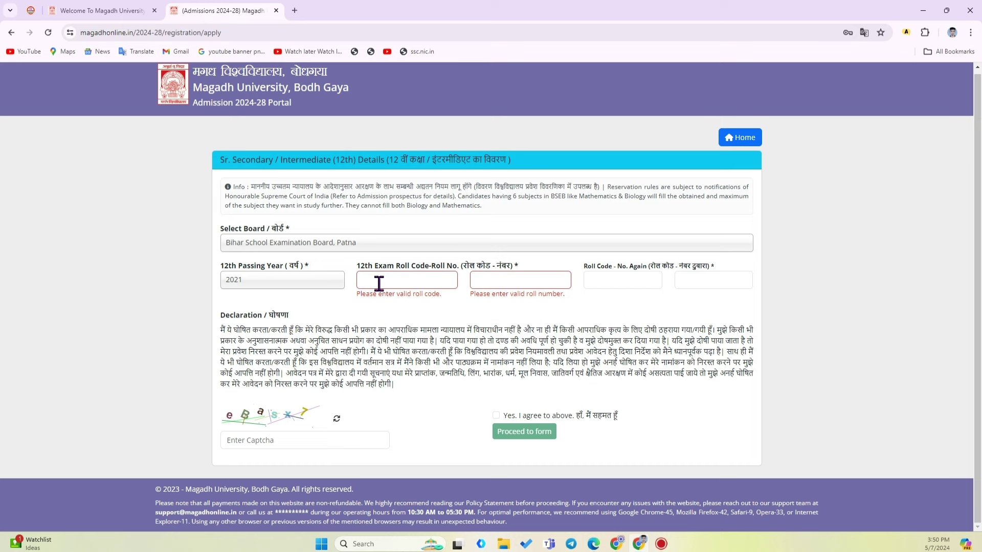
{"action": "left_click", "coordinate": [483, 281]}
{"action": "left_click", "coordinate": [408, 280]}
{"action": "type", "text": "12"}
{"action": "left_click", "coordinate": [500, 280]}
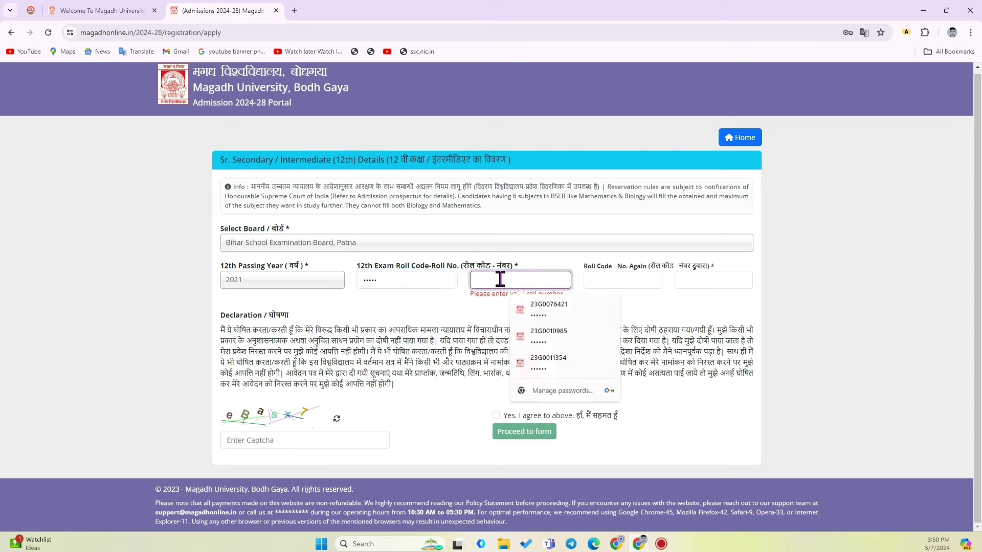
{"action": "type", "text": "10"}
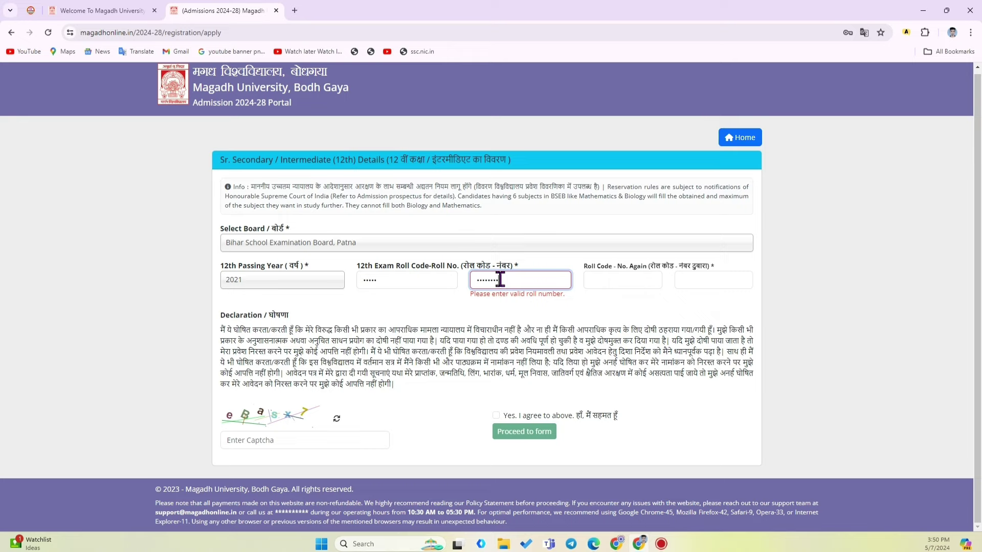
{"action": "left_click", "coordinate": [598, 282]}
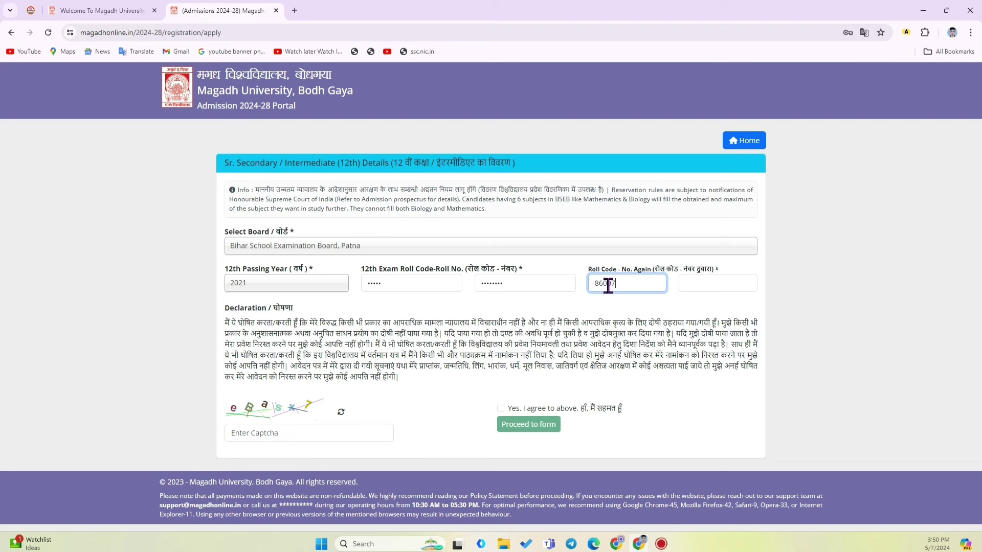
{"action": "left_click", "coordinate": [693, 284]}
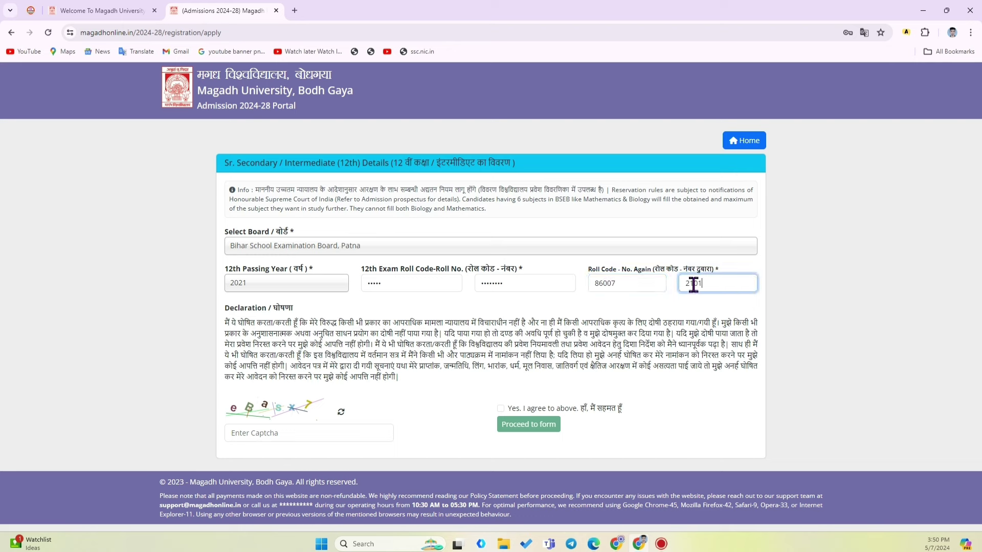
Check that the masked roll code and roll number entries match in both rows
{"action": "left_click", "coordinate": [678, 307]}
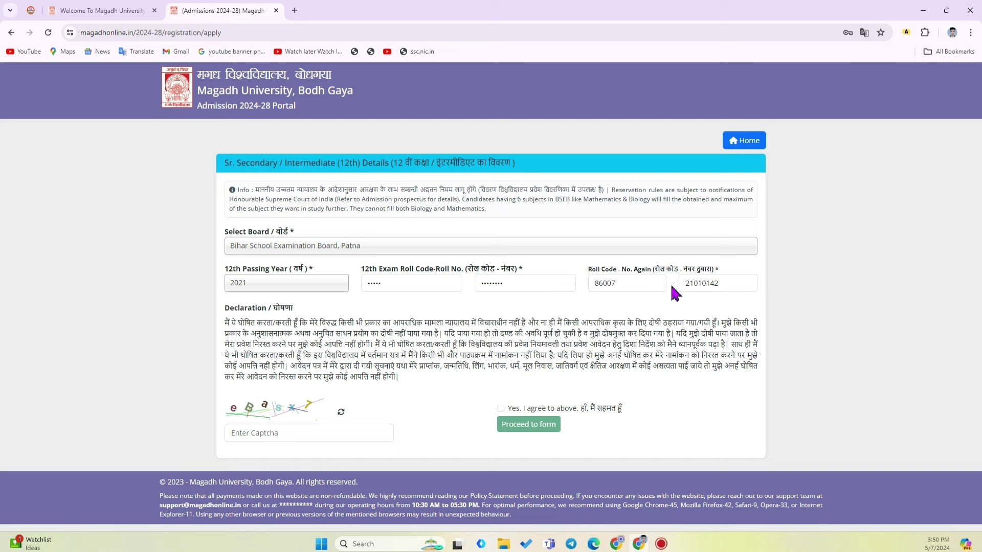
{"action": "left_click", "coordinate": [730, 287]}
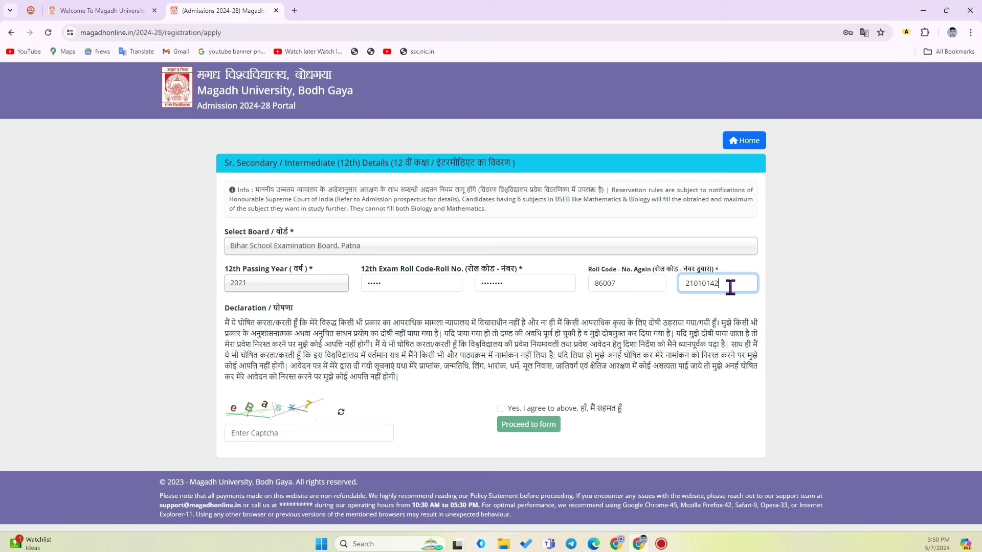
{"action": "left_click", "coordinate": [605, 284]}
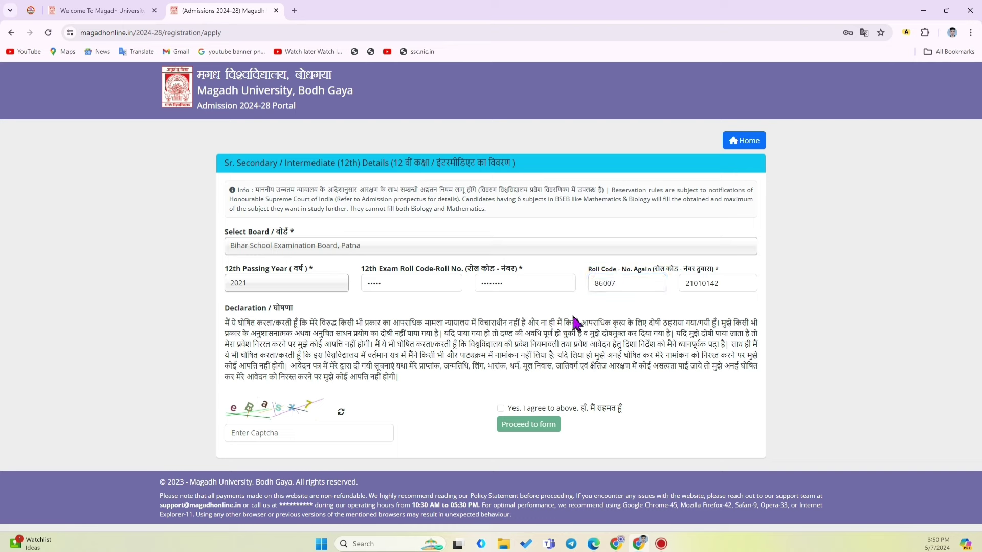
{"action": "left_click", "coordinate": [500, 283]}
{"action": "double_click", "coordinate": [500, 283]}
{"action": "left_click", "coordinate": [587, 318]}
{"action": "double_click", "coordinate": [689, 289]}
{"action": "double_click", "coordinate": [633, 292]}
{"action": "left_click", "coordinate": [520, 310]}
Type the captcha code, tick 'Yes. I agree to above' and go to the registration form
{"action": "left_click", "coordinate": [243, 434]}
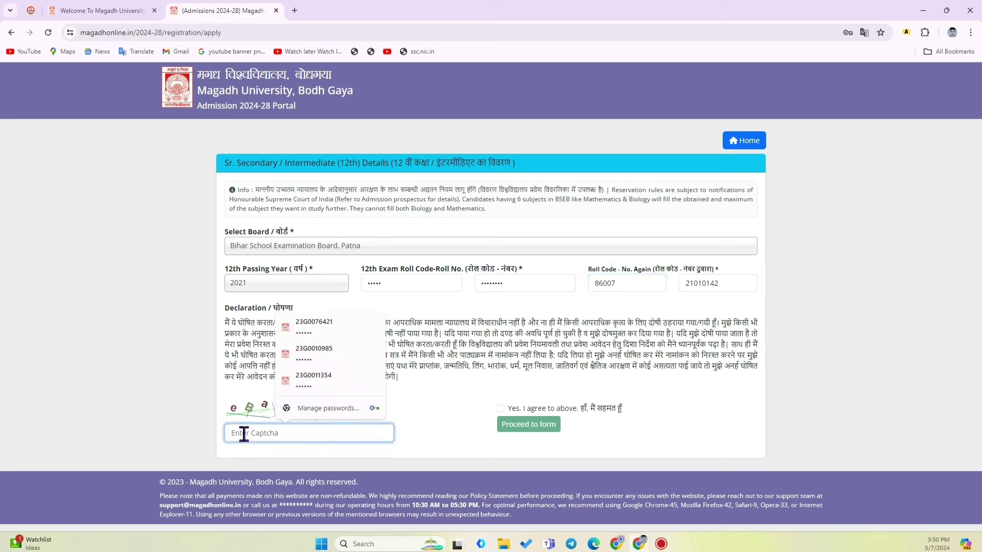
{"action": "type", "text": ".."}
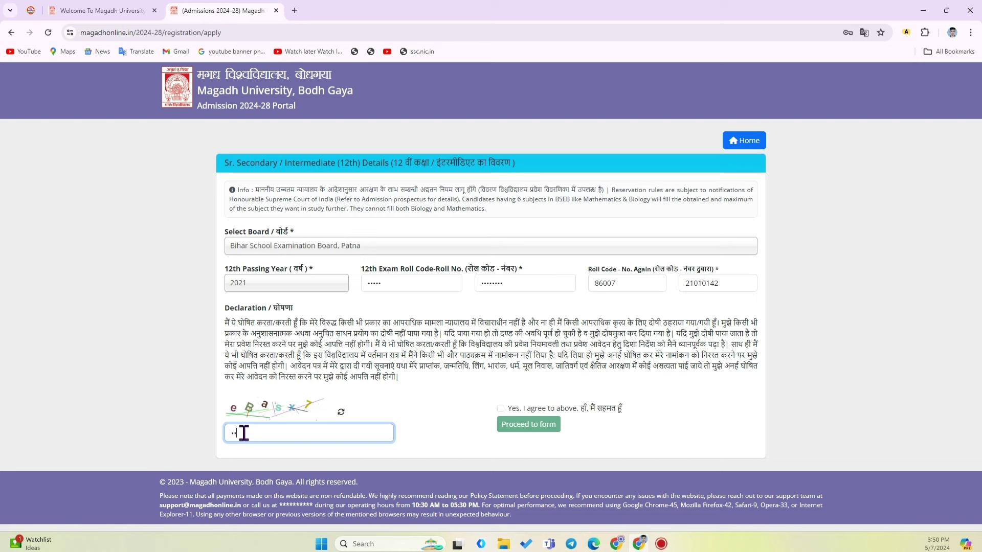
{"action": "key", "text": "BackSpace"}
{"action": "key", "text": "BackSpace"}
{"action": "left_click", "coordinate": [674, 477]}
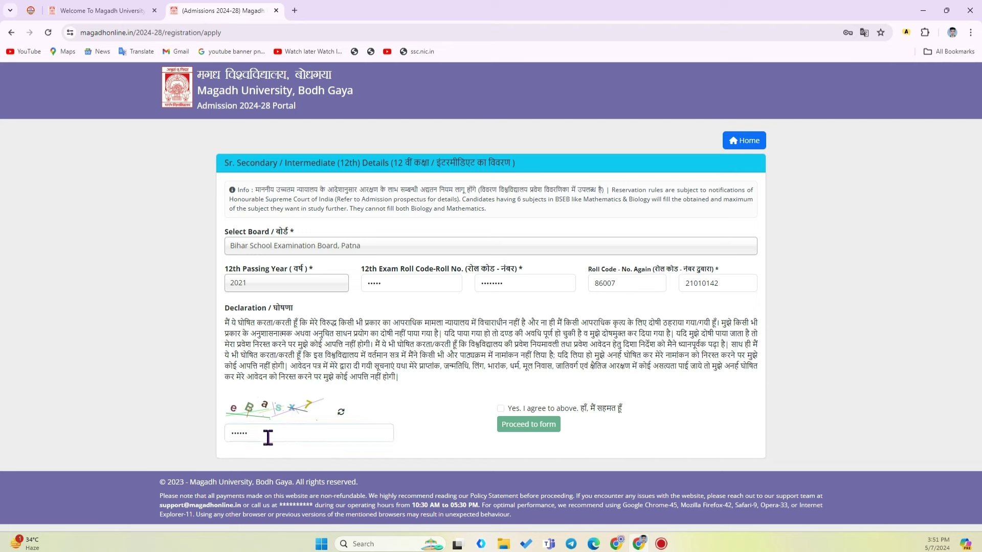
{"action": "left_click", "coordinate": [501, 409]}
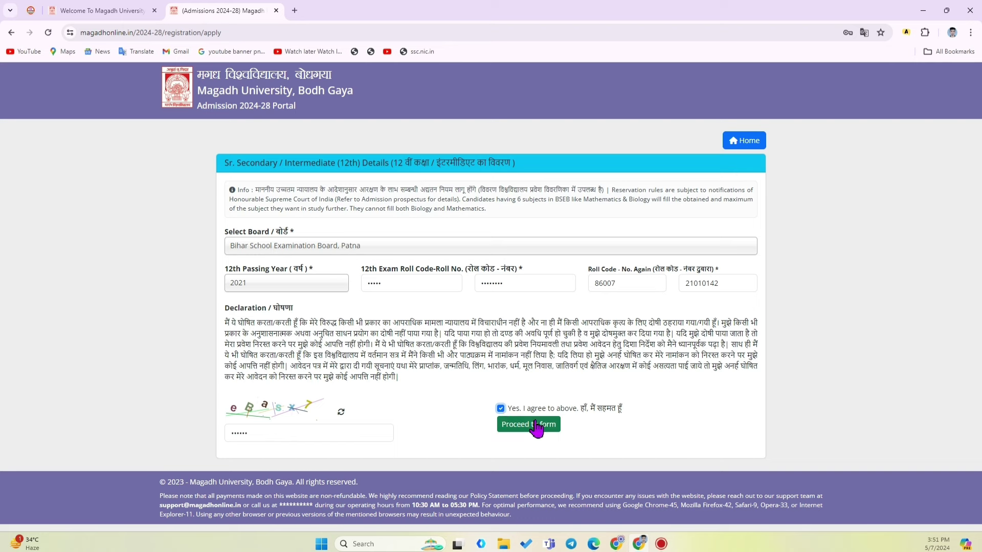
{"action": "left_click", "coordinate": [521, 428]}
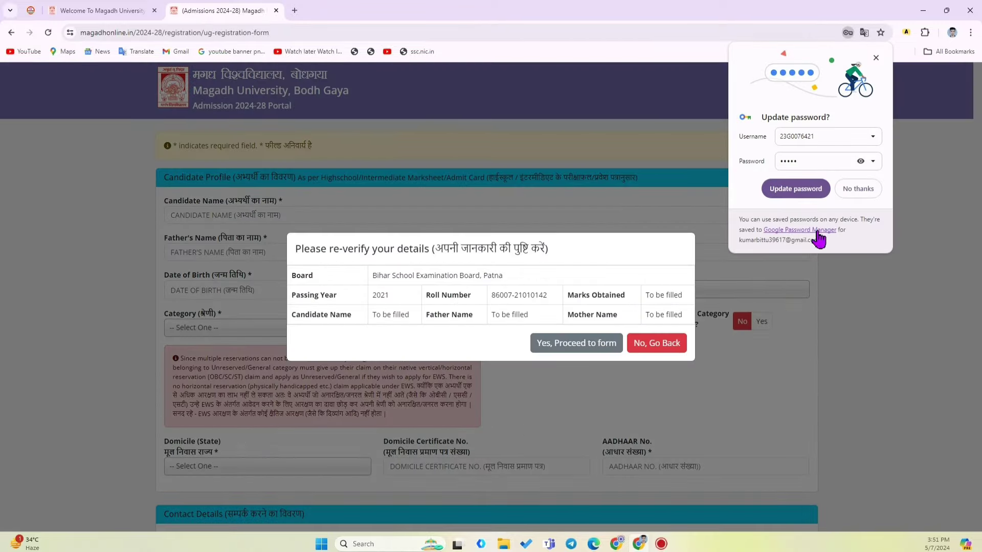
Decline Chrome's password update and choose 'Yes, Proceed to form' in the re-verify dialog
{"action": "left_click", "coordinate": [858, 189]}
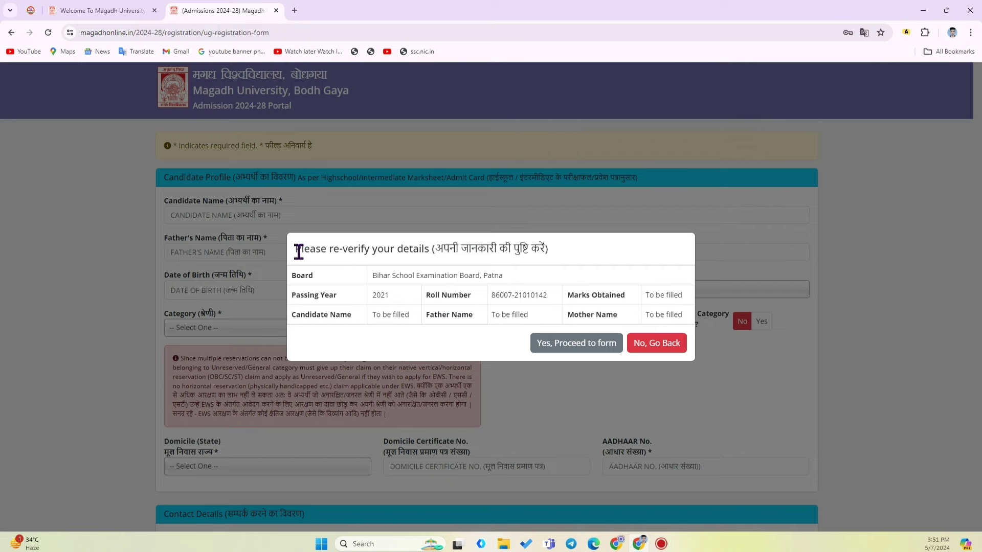
{"action": "scroll", "coordinate": [296, 249], "scroll_direction": "down", "scroll_amount": 10}
{"action": "left_click_drag", "start_coordinate": [295, 249], "coordinate": [332, 252]}
{"action": "scroll", "coordinate": [333, 252], "scroll_direction": "down", "scroll_amount": 1}
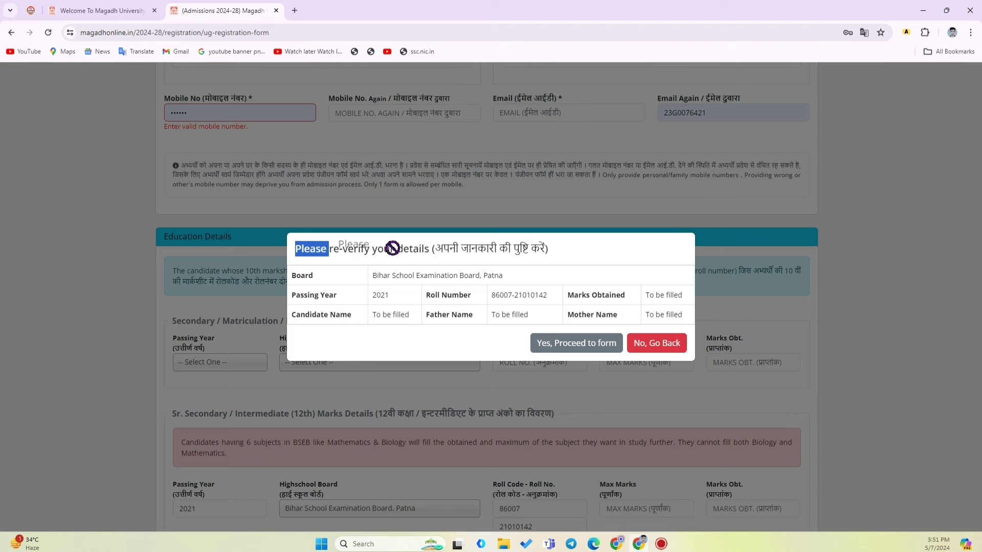
{"action": "left_click", "coordinate": [427, 258]}
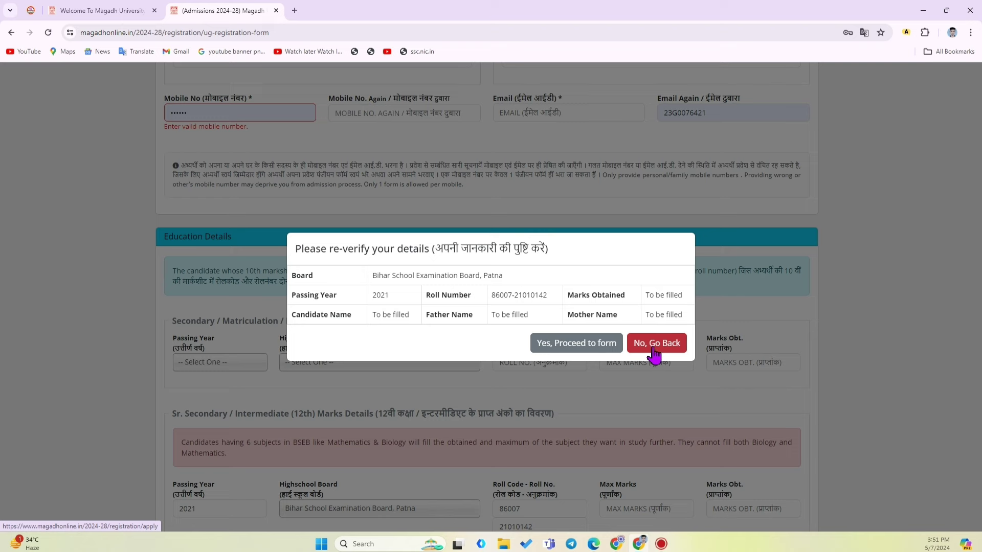
{"action": "left_click", "coordinate": [573, 351]}
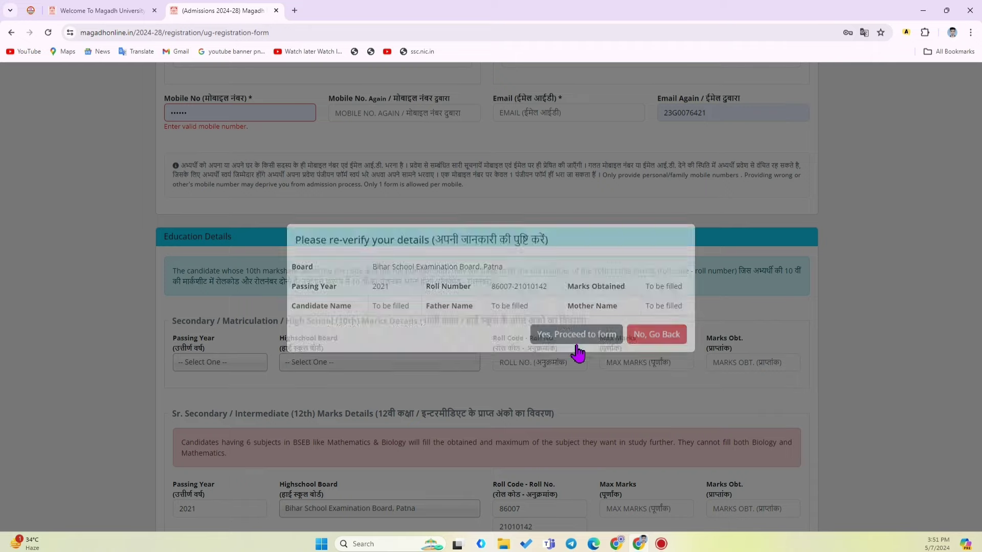
{"action": "scroll", "coordinate": [579, 352], "scroll_direction": "up", "scroll_amount": 15}
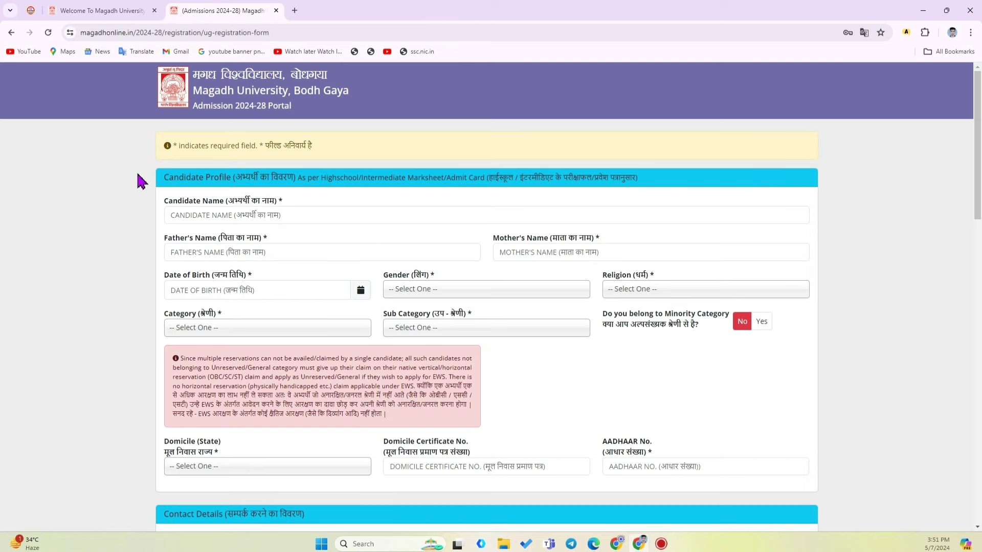
{"action": "scroll", "coordinate": [140, 214], "scroll_direction": "down", "scroll_amount": 13}
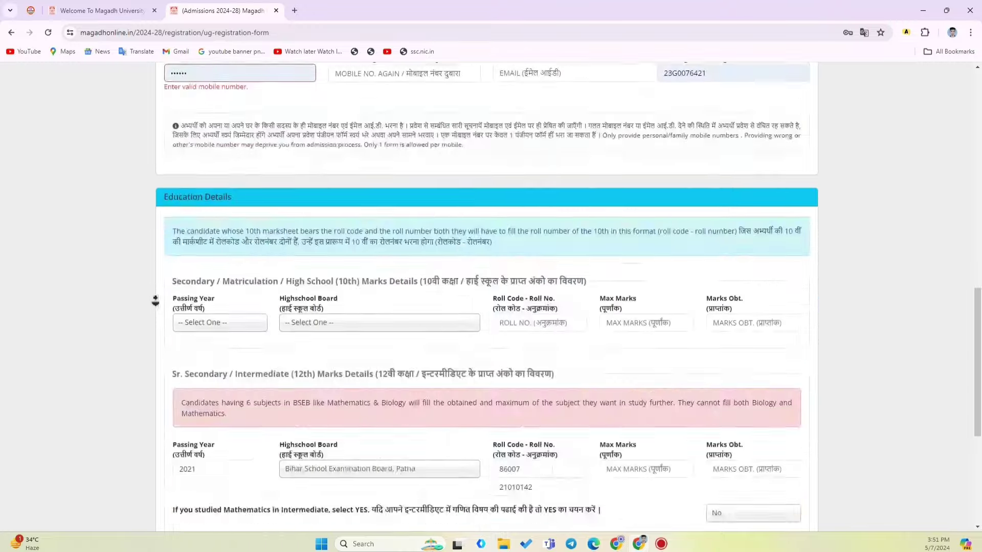
{"action": "scroll", "coordinate": [155, 301], "scroll_direction": "down", "scroll_amount": 5}
{"action": "scroll", "coordinate": [155, 300], "scroll_direction": "up", "scroll_amount": 20}
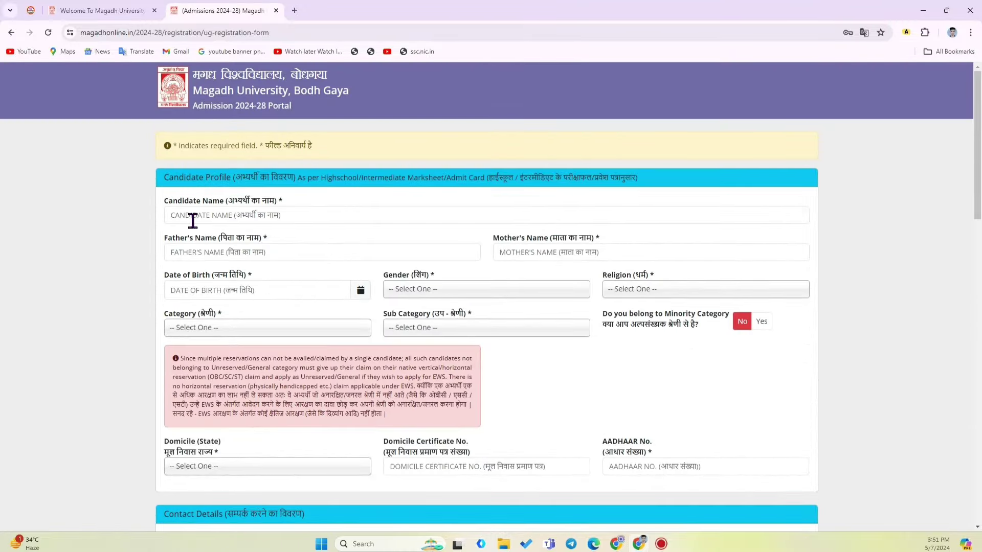
{"action": "left_click_drag", "start_coordinate": [164, 205], "coordinate": [314, 197]}
{"action": "left_click", "coordinate": [290, 220]}
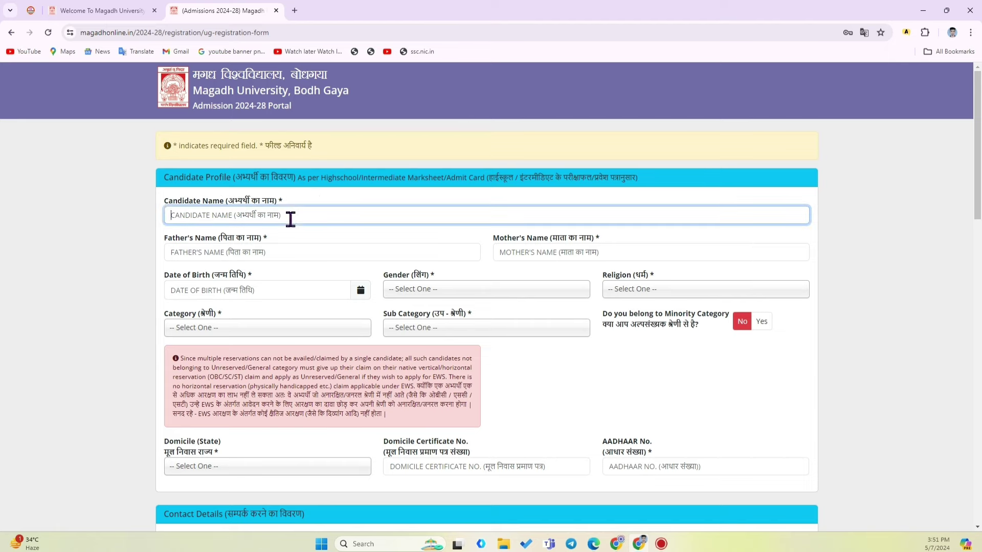
{"action": "left_click", "coordinate": [114, 241]}
{"action": "scroll", "coordinate": [114, 241], "scroll_direction": "down", "scroll_amount": 2}
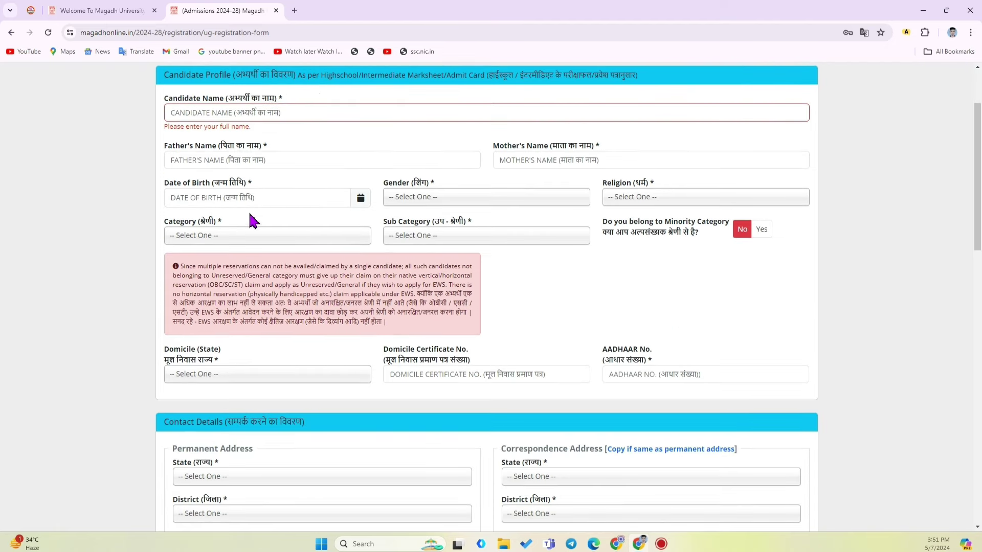
{"action": "left_click_drag", "start_coordinate": [173, 154], "coordinate": [276, 169]}
{"action": "left_click", "coordinate": [270, 167]}
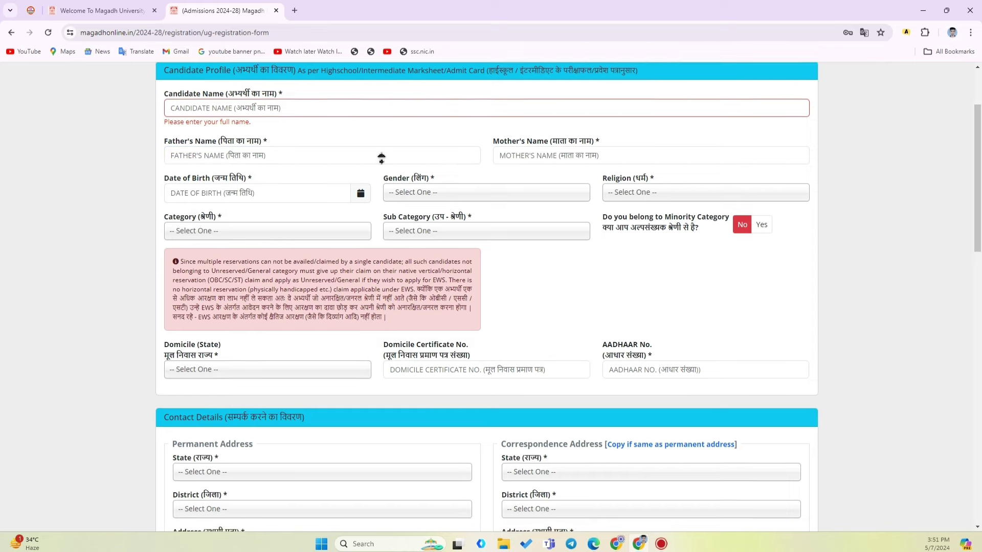
{"action": "scroll", "coordinate": [379, 138], "scroll_direction": "up", "scroll_amount": 2}
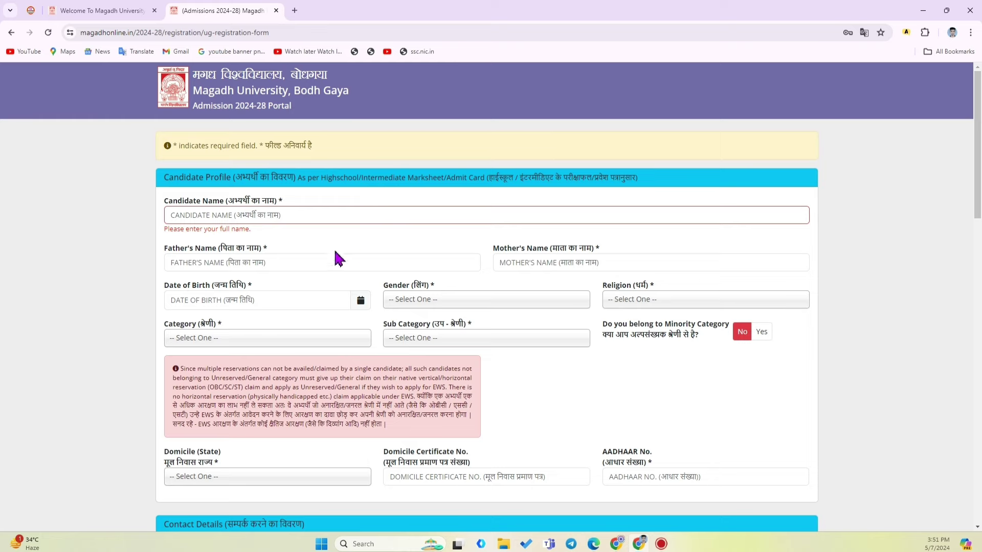
{"action": "left_click", "coordinate": [394, 215]}
{"action": "scroll", "coordinate": [389, 246], "scroll_direction": "down", "scroll_amount": 3}
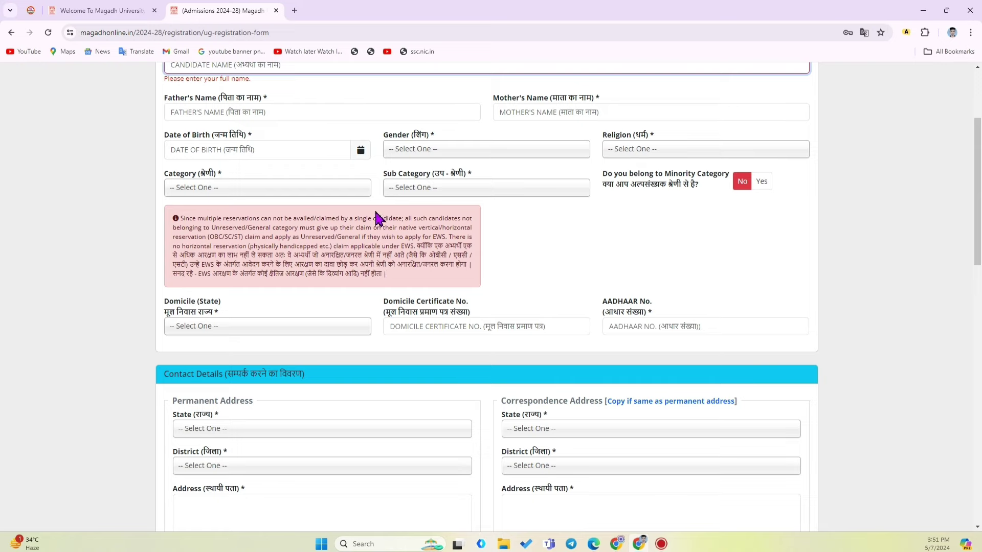
{"action": "scroll", "coordinate": [381, 169], "scroll_direction": "up", "scroll_amount": 2}
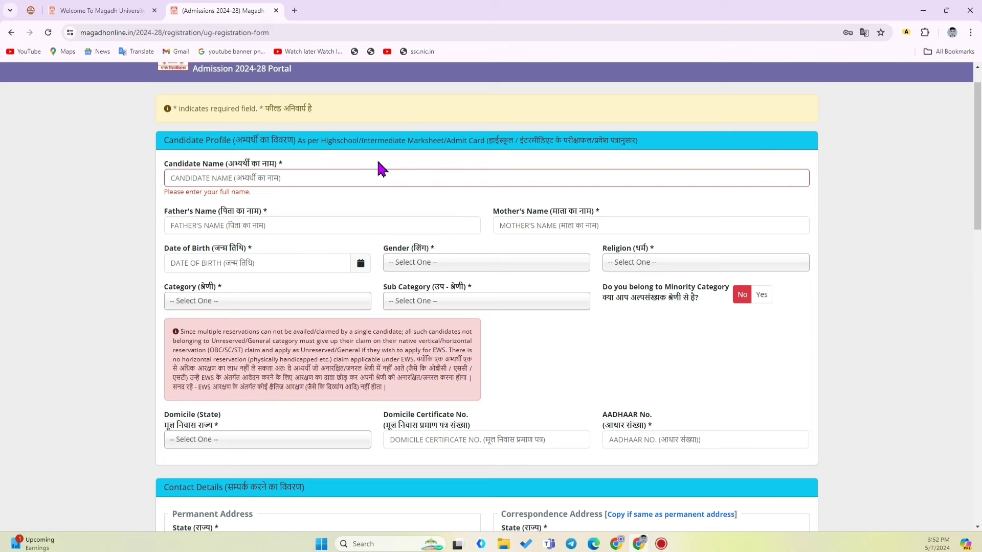
{"action": "left_click_drag", "start_coordinate": [500, 217], "coordinate": [629, 222]}
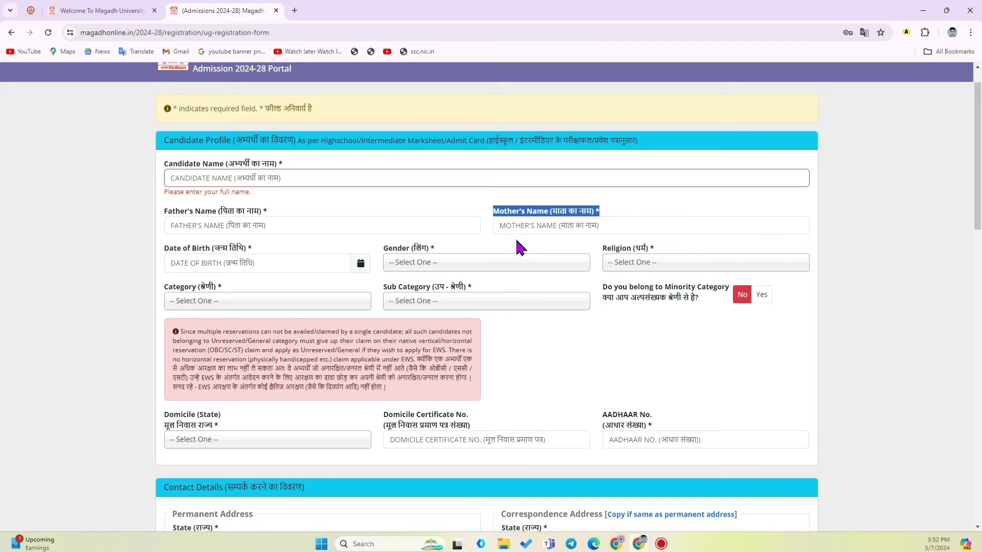
{"action": "left_click", "coordinate": [490, 240]}
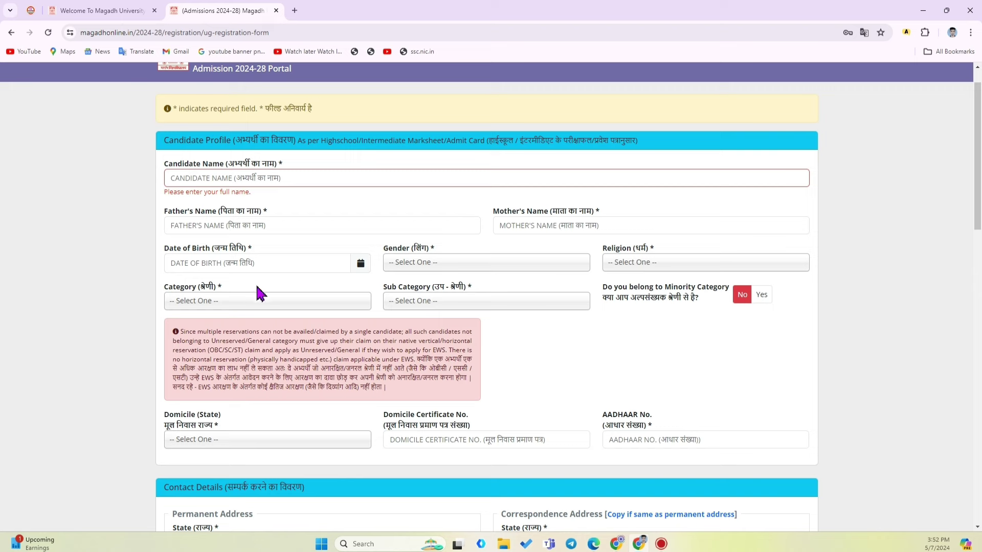
Set the date of birth to 04-04-2004 using the calendar picker
{"action": "left_click", "coordinate": [236, 263]}
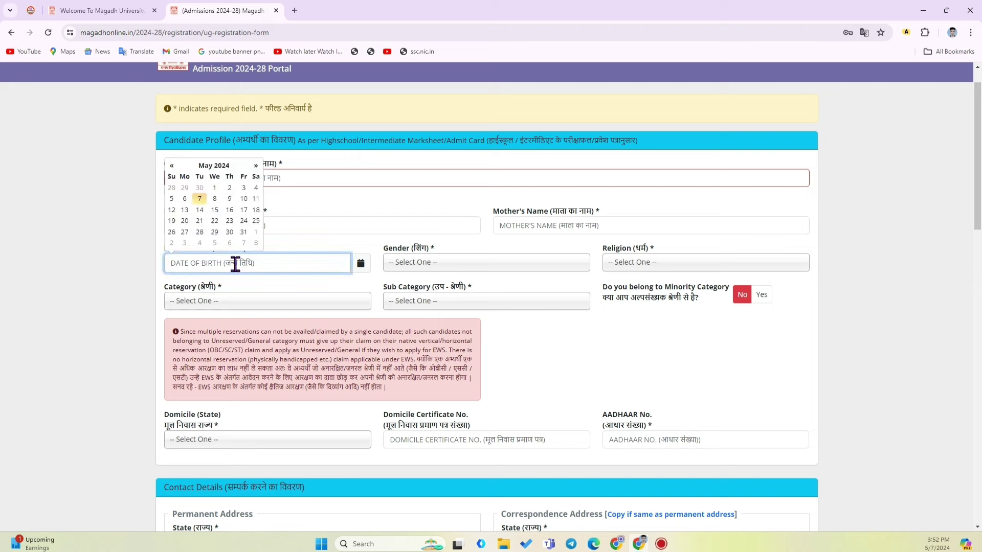
{"action": "left_click", "coordinate": [214, 165]}
{"action": "left_click", "coordinate": [213, 153]}
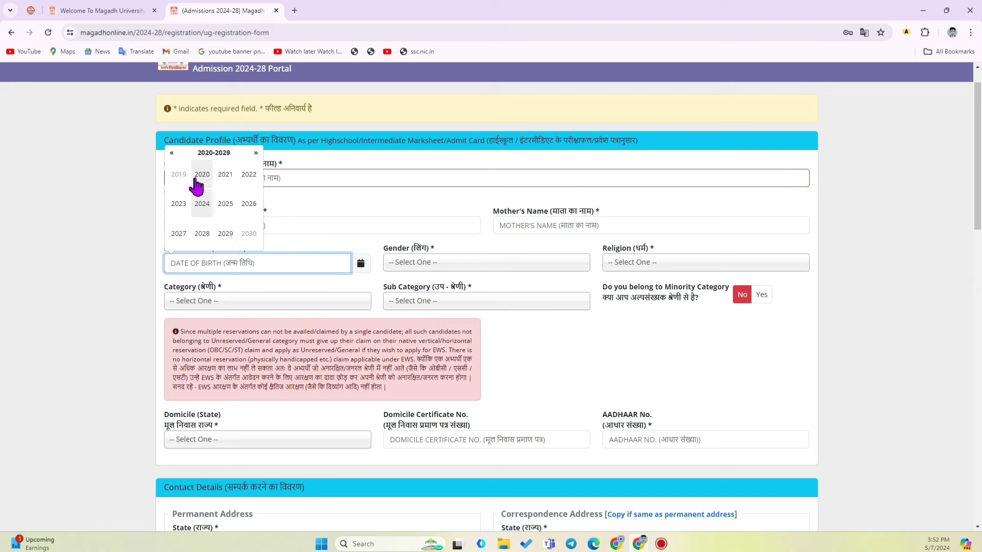
{"action": "left_click", "coordinate": [172, 153]}
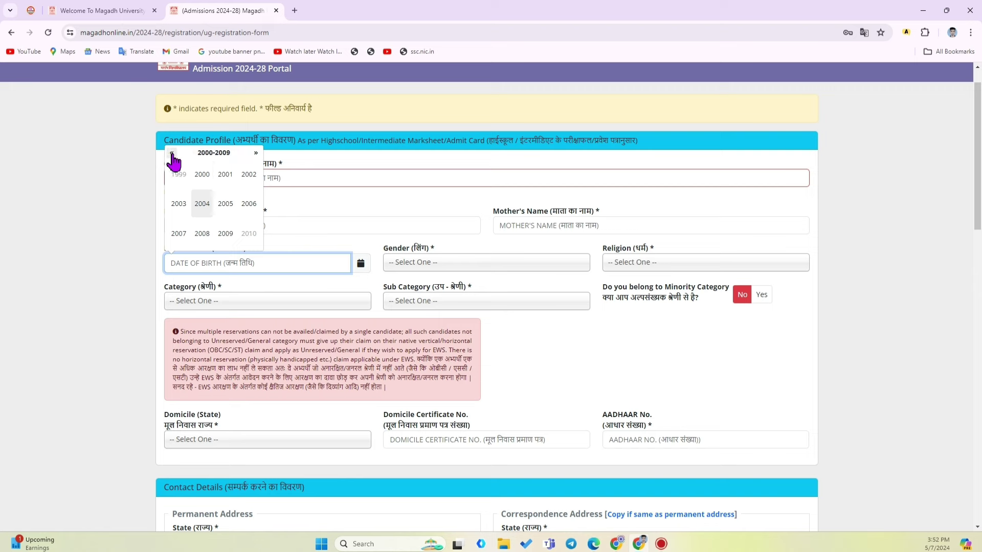
{"action": "left_click", "coordinate": [204, 204]}
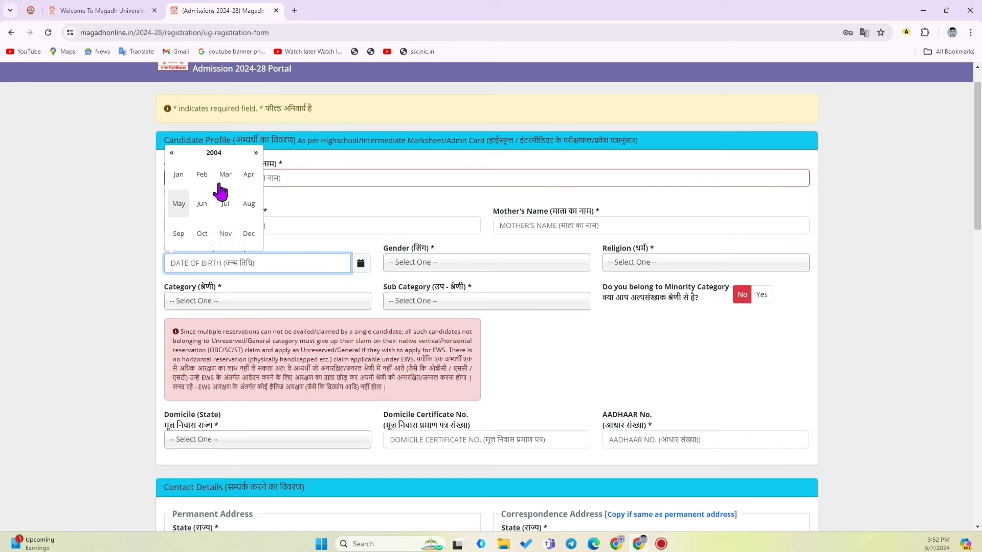
{"action": "left_click", "coordinate": [247, 177]}
{"action": "left_click", "coordinate": [172, 199]}
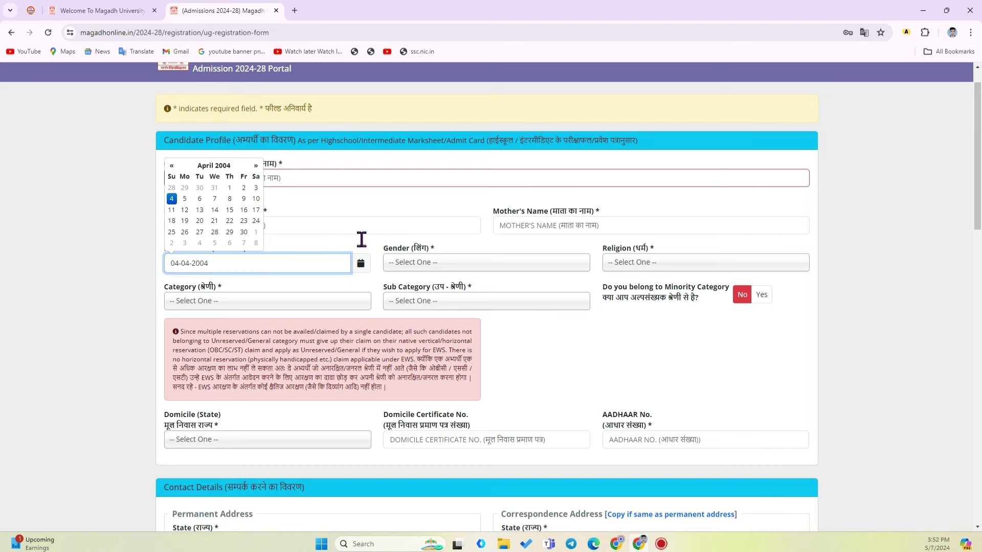
Choose gender Male, religion Hindu, category BC-I and sub category Not Applicable
{"action": "left_click", "coordinate": [433, 263]}
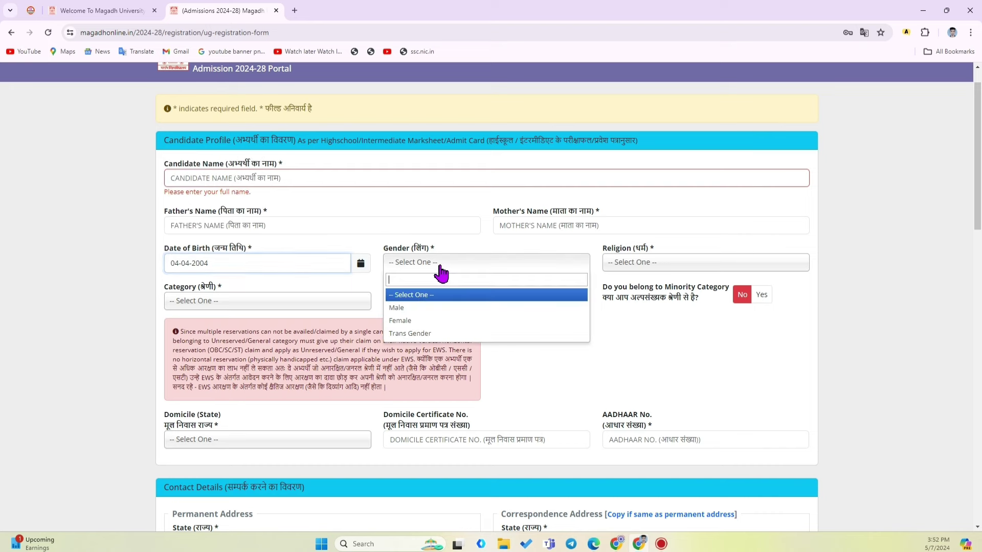
{"action": "left_click", "coordinate": [423, 311]}
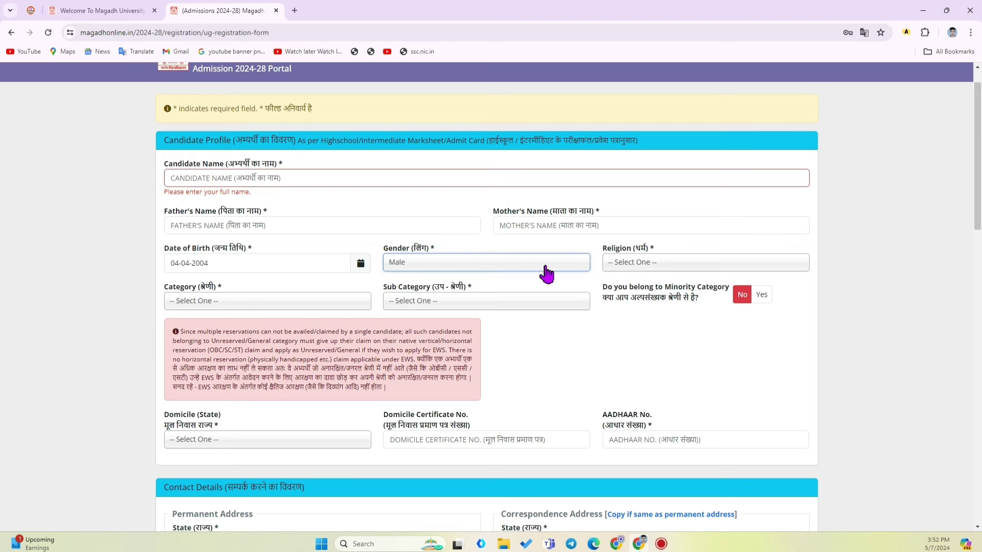
{"action": "left_click", "coordinate": [643, 268]}
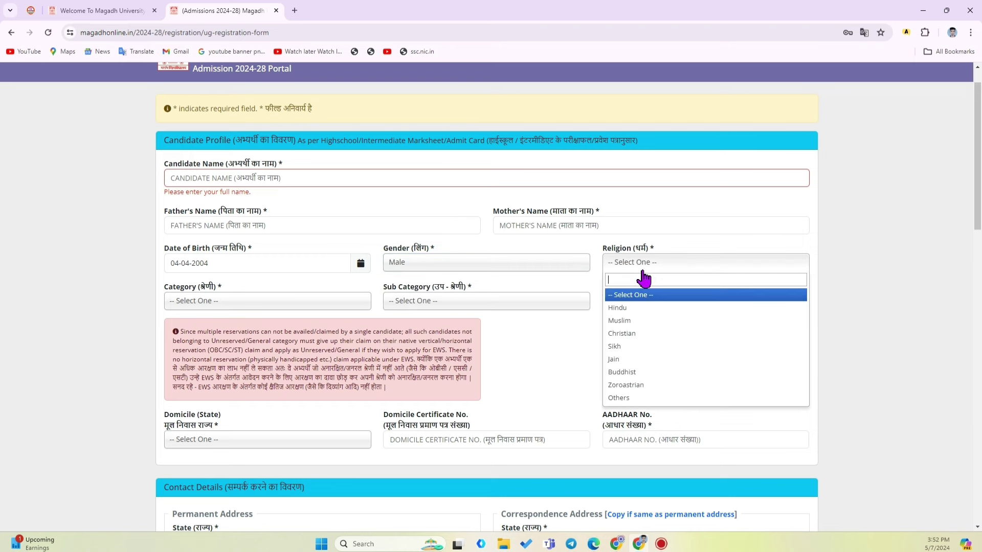
{"action": "left_click", "coordinate": [634, 308]}
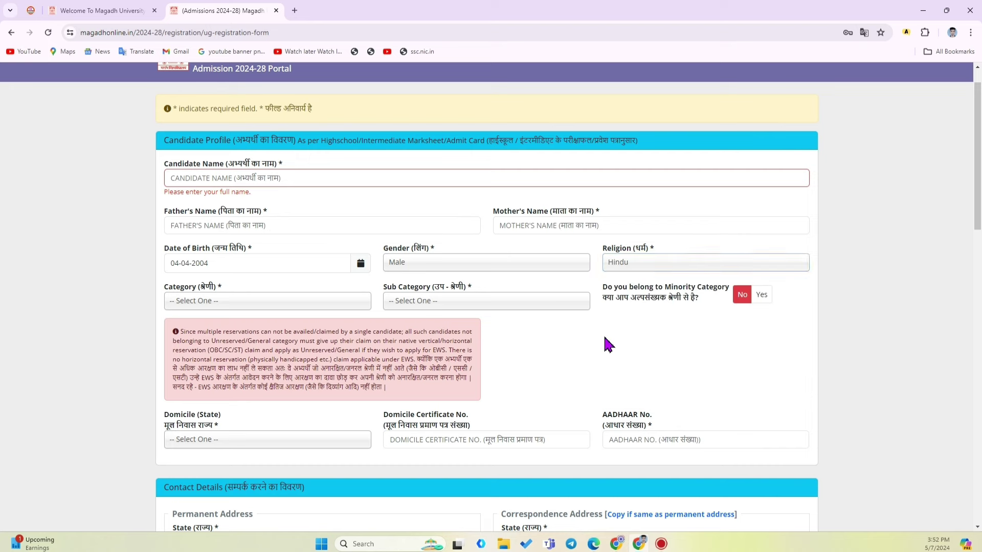
{"action": "left_click", "coordinate": [265, 303]}
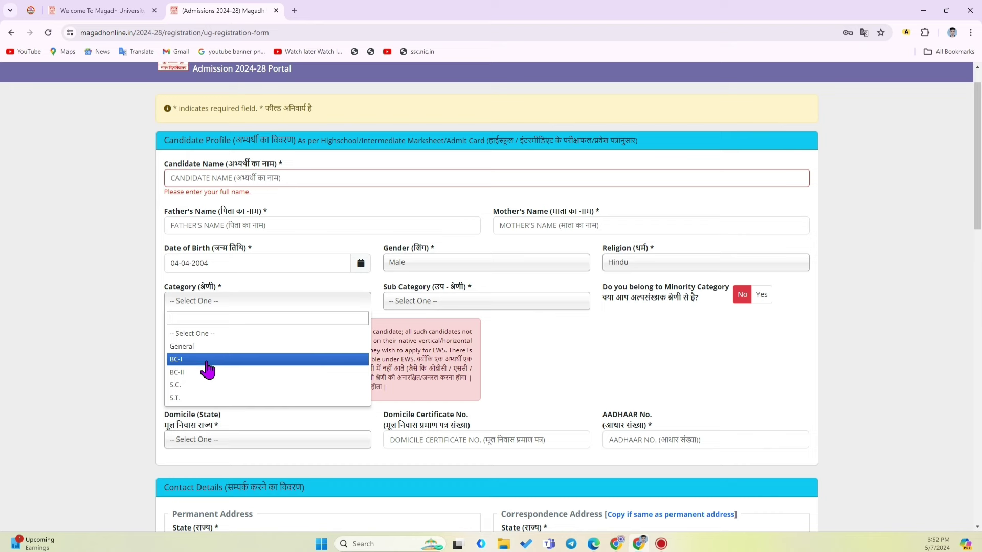
{"action": "left_click", "coordinate": [206, 360]}
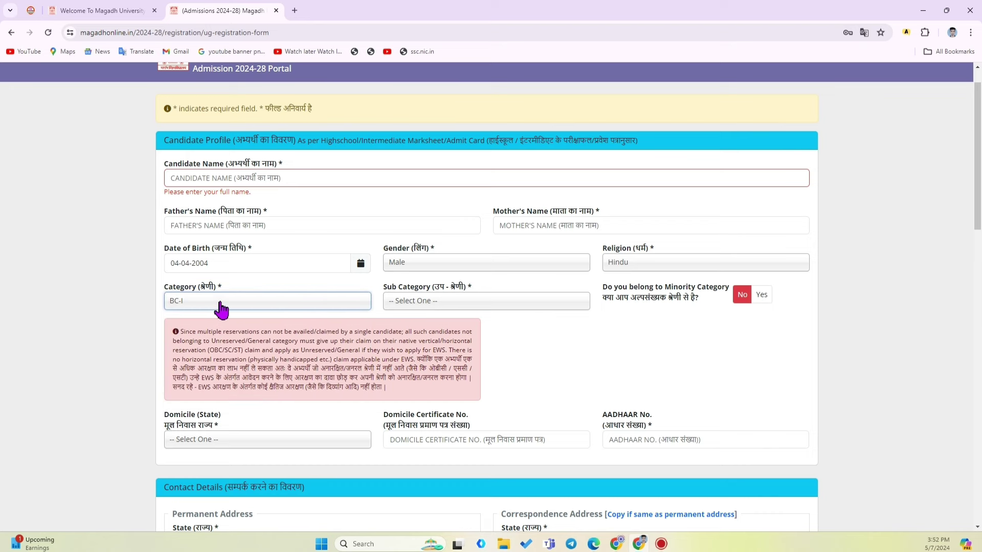
{"action": "left_click", "coordinate": [458, 309]}
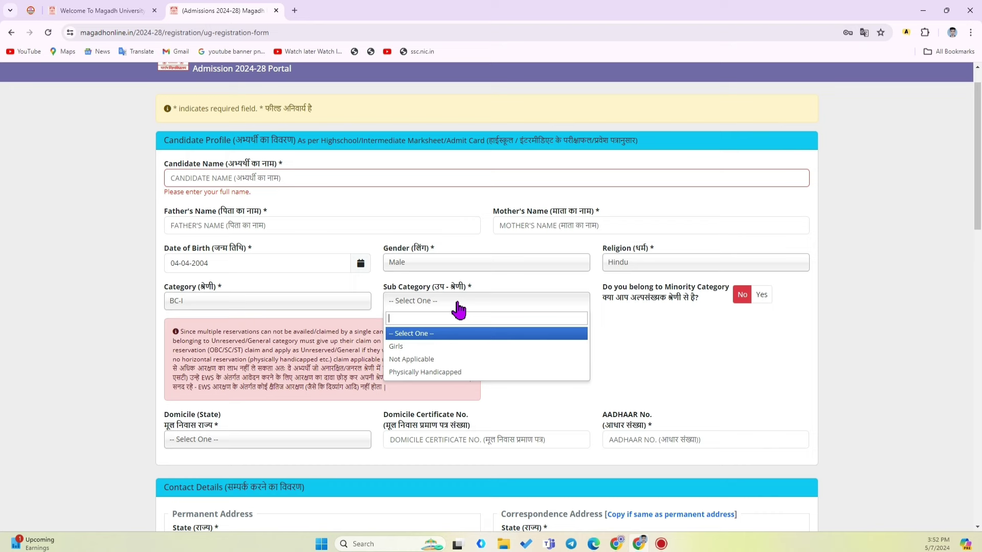
{"action": "left_click", "coordinate": [433, 360]}
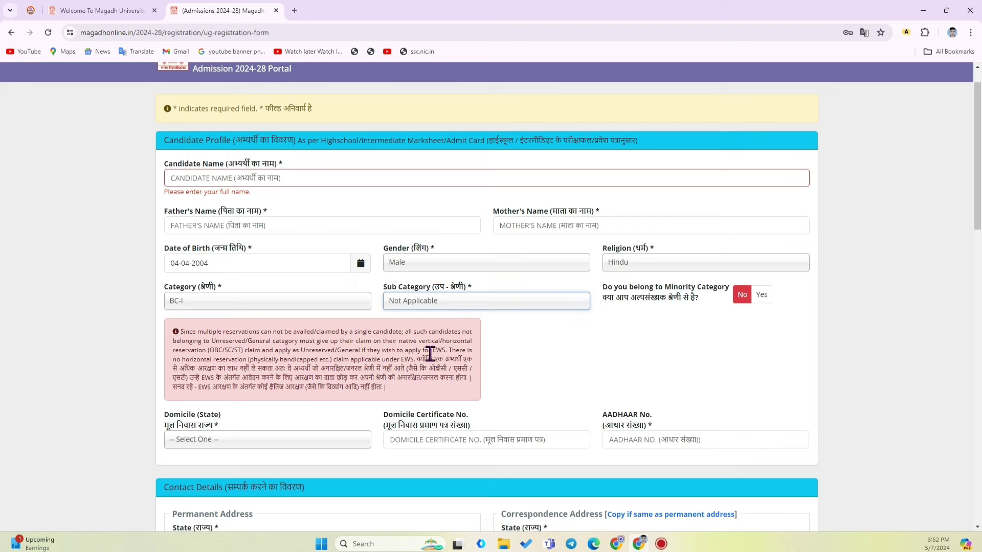
{"action": "left_click", "coordinate": [618, 317]}
{"action": "left_click_drag", "start_coordinate": [612, 292], "coordinate": [710, 303]}
{"action": "left_click", "coordinate": [731, 325]}
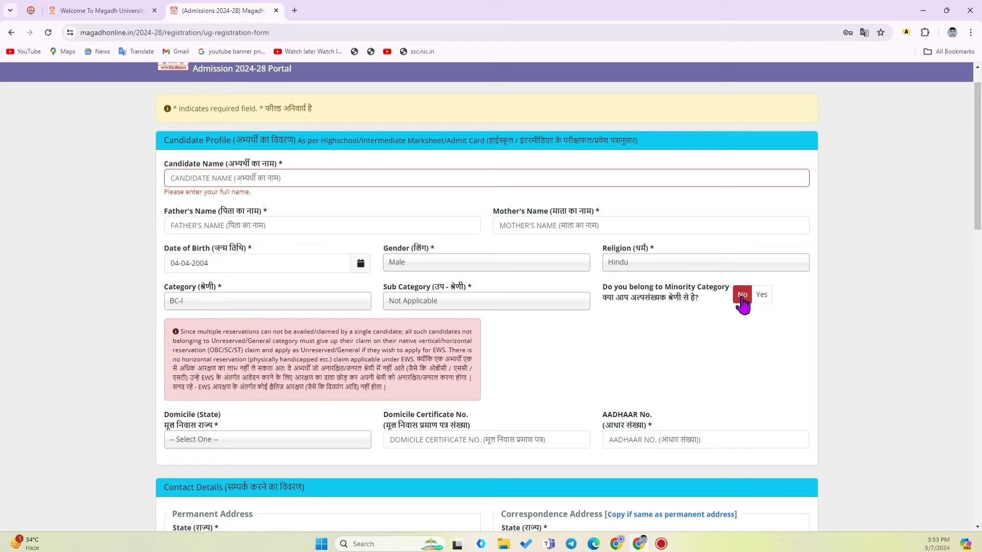
Set the domicile state to Bihar
{"action": "scroll", "coordinate": [591, 331], "scroll_direction": "down", "scroll_amount": 3}
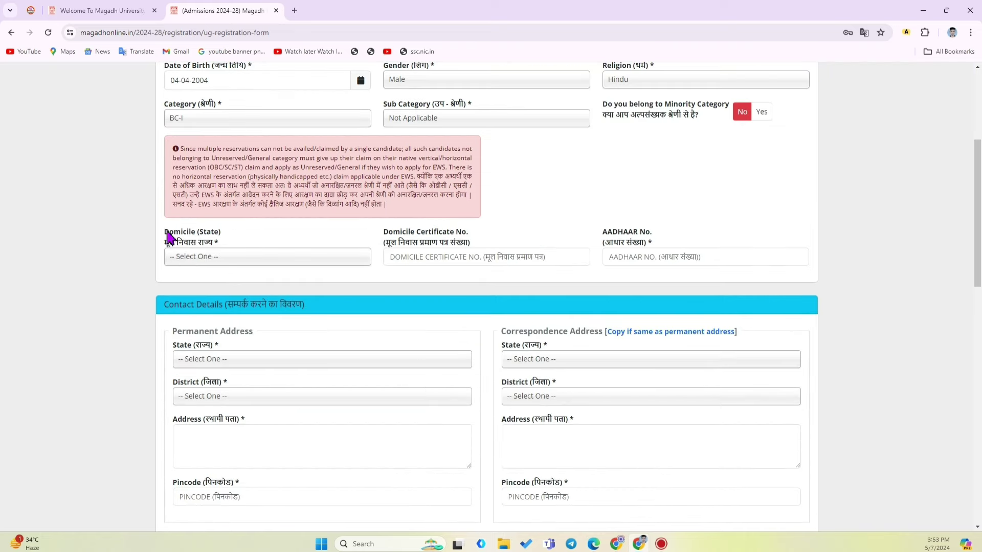
{"action": "left_click_drag", "start_coordinate": [165, 236], "coordinate": [231, 247]}
{"action": "left_click", "coordinate": [251, 240]}
{"action": "left_click", "coordinate": [223, 258]}
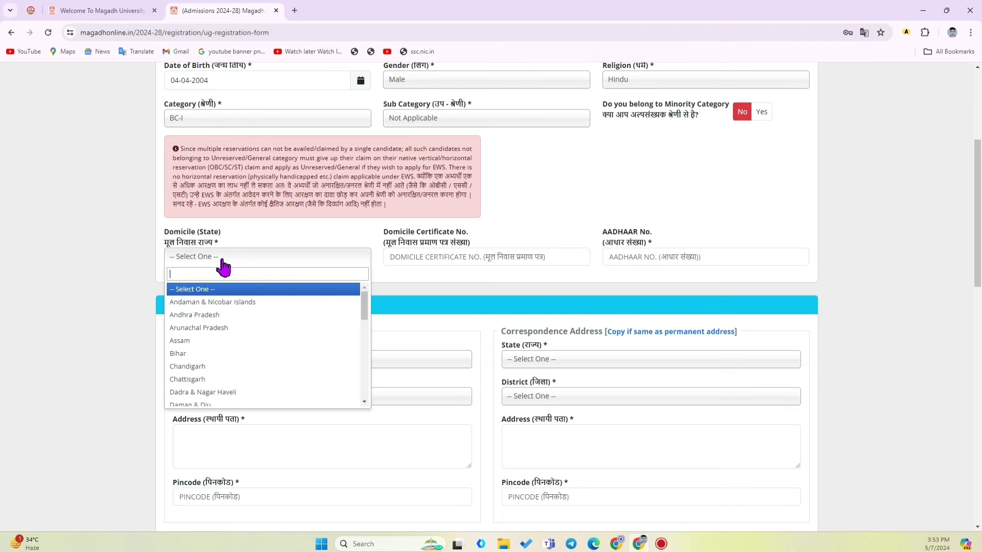
{"action": "left_click", "coordinate": [214, 355]}
{"action": "left_click", "coordinate": [448, 256]}
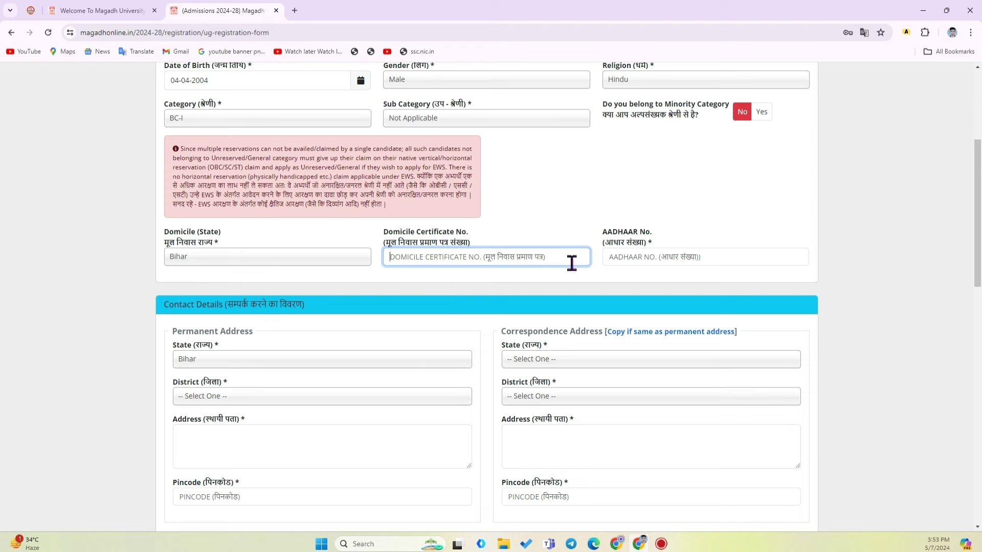
{"action": "left_click", "coordinate": [608, 276]}
{"action": "left_click", "coordinate": [617, 257]}
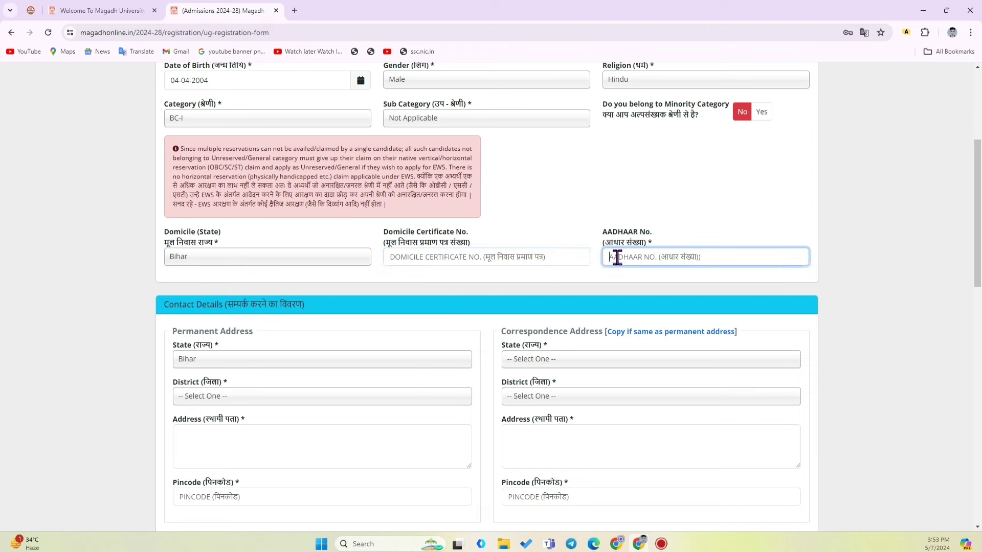
{"action": "left_click_drag", "start_coordinate": [618, 257], "coordinate": [625, 244]}
{"action": "left_click", "coordinate": [670, 251]}
{"action": "scroll", "coordinate": [412, 296], "scroll_direction": "down", "scroll_amount": 2}
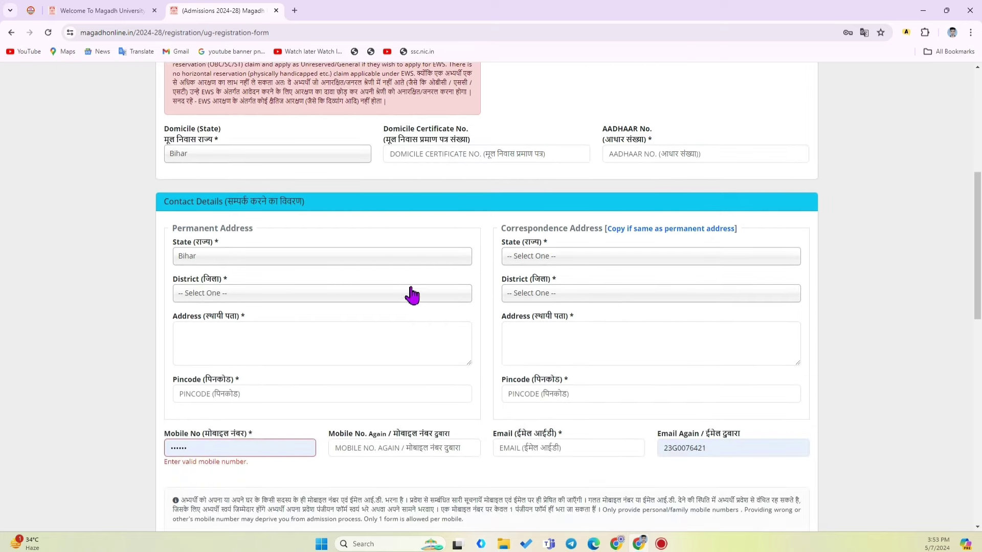
{"action": "left_click_drag", "start_coordinate": [164, 204], "coordinate": [347, 205]}
{"action": "left_click", "coordinate": [147, 219]}
Keep Bihar as the permanent address state and choose Sheikhpura as the district
{"action": "left_click", "coordinate": [629, 260]}
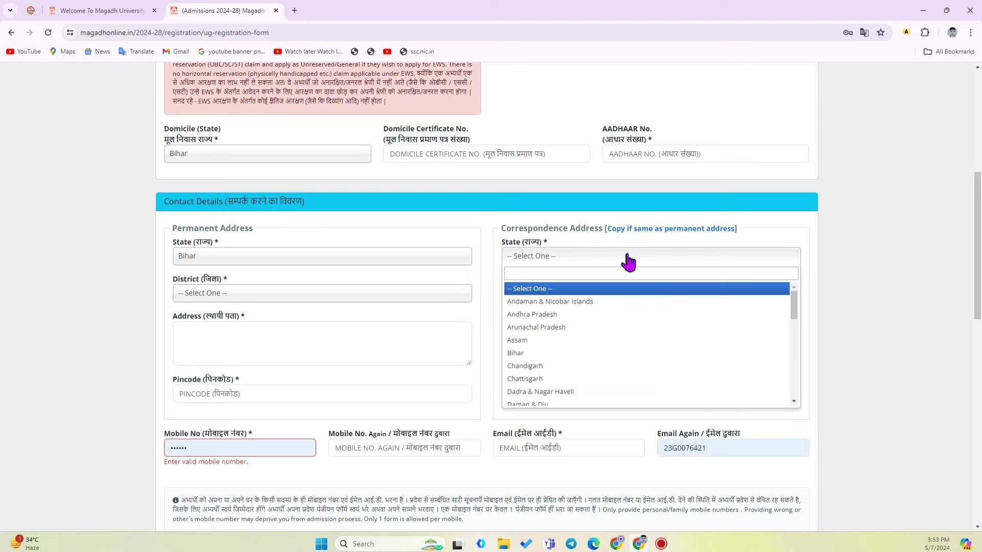
{"action": "left_click", "coordinate": [251, 264]}
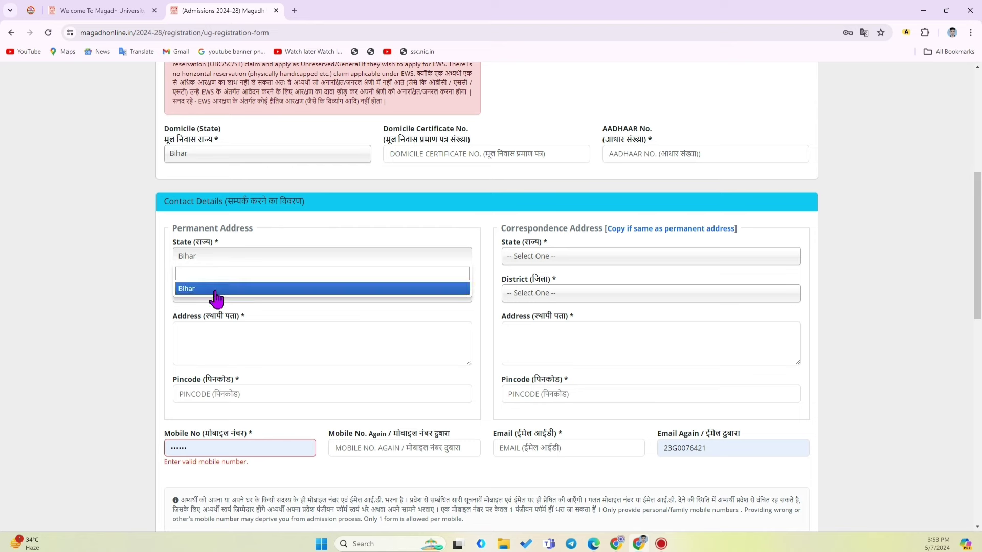
{"action": "left_click", "coordinate": [216, 289]}
{"action": "left_click", "coordinate": [215, 300]}
{"action": "scroll", "coordinate": [233, 392], "scroll_direction": "down", "scroll_amount": 4}
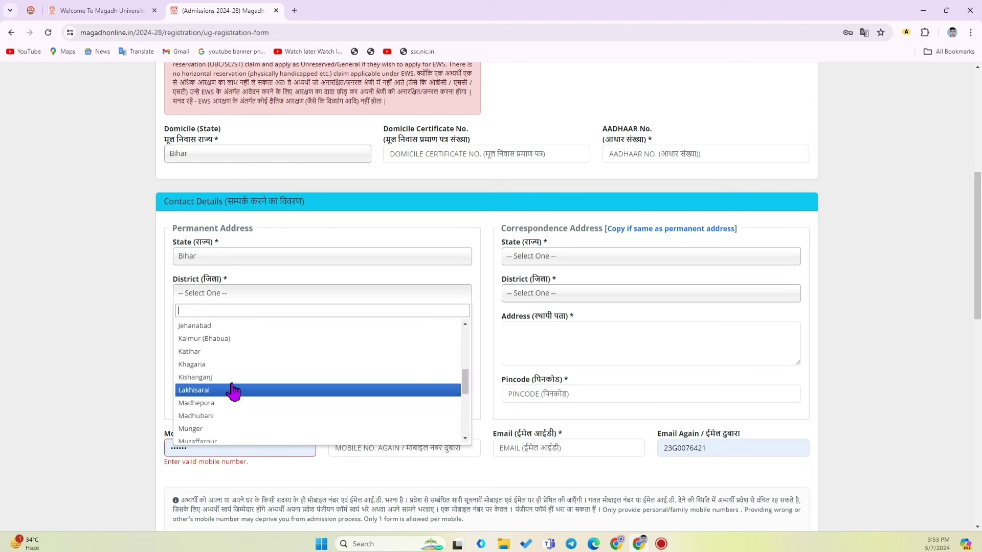
{"action": "scroll", "coordinate": [233, 392], "scroll_direction": "down", "scroll_amount": 4}
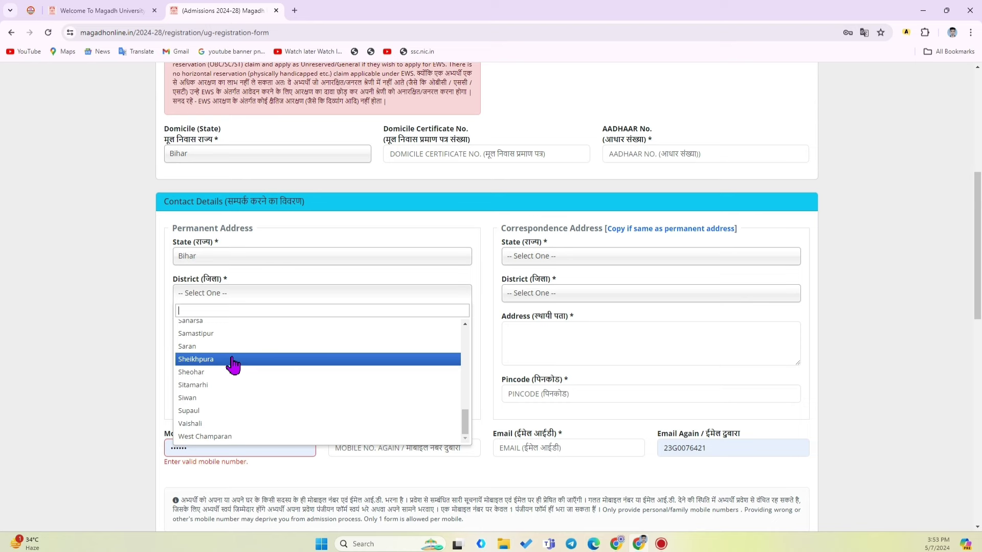
{"action": "left_click", "coordinate": [233, 364]}
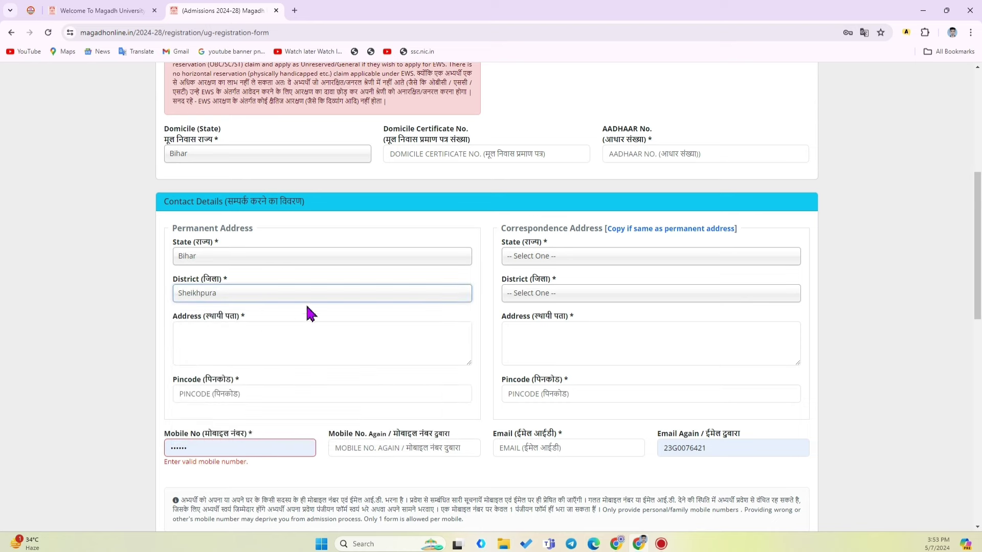
{"action": "left_click", "coordinate": [189, 340]}
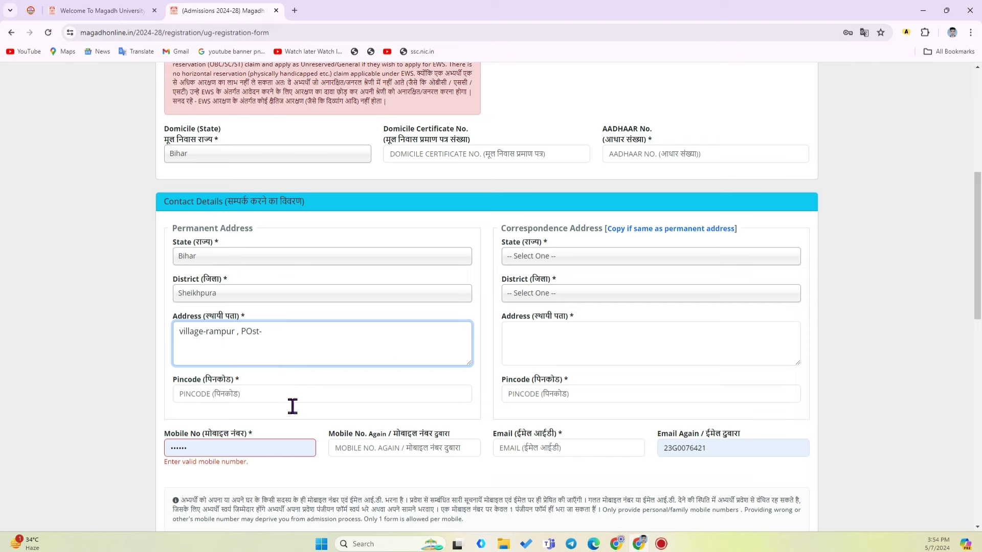
Fill in the six-digit permanent address pincode
{"action": "left_click", "coordinate": [217, 394]}
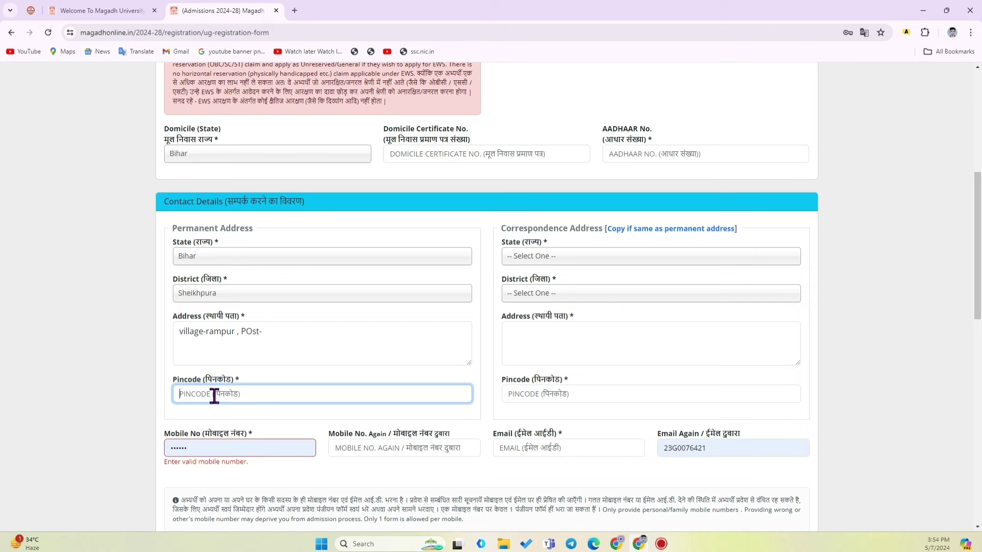
{"action": "type", "text": "811105"}
{"action": "left_click", "coordinate": [248, 426]}
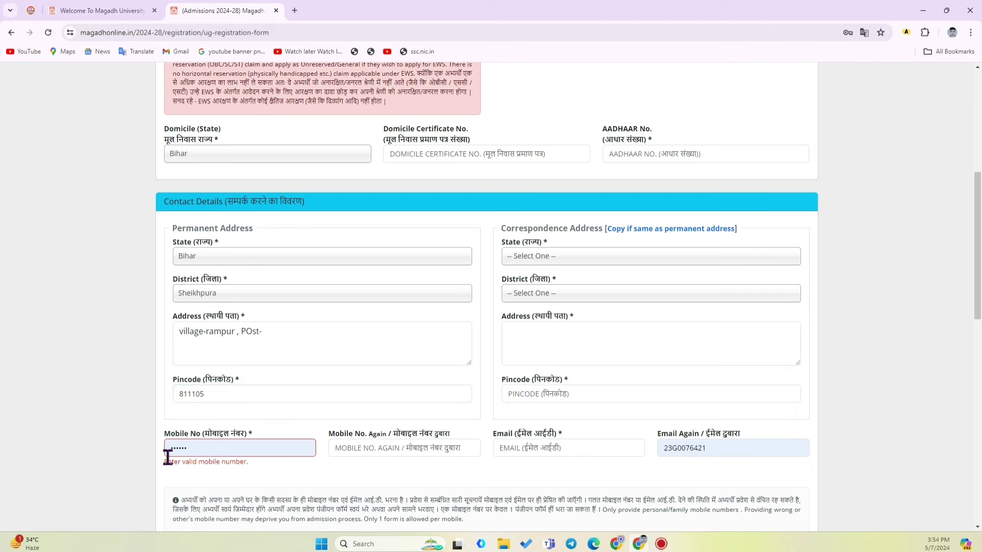
{"action": "left_click_drag", "start_coordinate": [165, 433], "coordinate": [274, 439]}
{"action": "left_click", "coordinate": [262, 439]}
{"action": "left_click", "coordinate": [336, 353]}
{"action": "scroll", "coordinate": [332, 317], "scroll_direction": "down", "scroll_amount": 4}
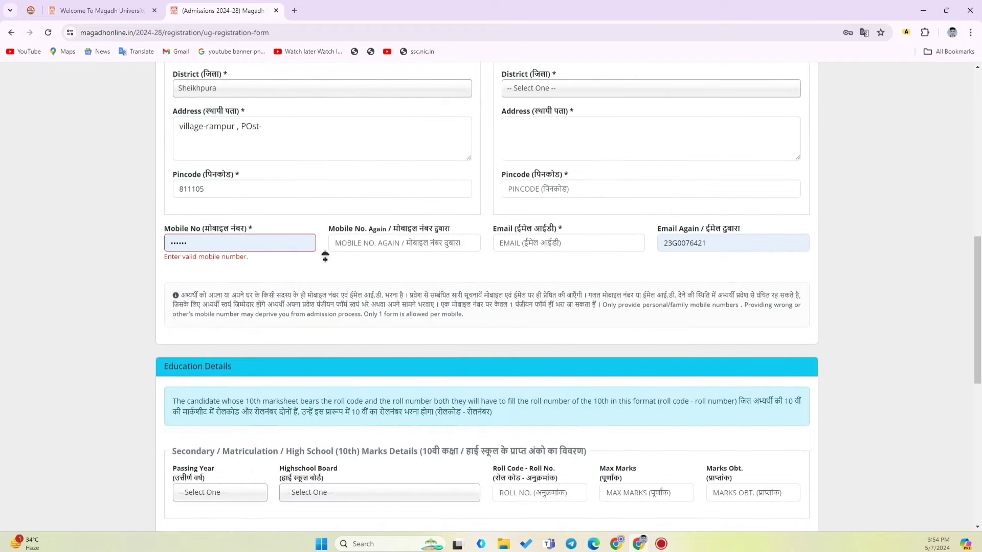
Delete the autofilled value from the Email Again field
{"action": "scroll", "coordinate": [324, 251], "scroll_direction": "up", "scroll_amount": 2}
{"action": "scroll", "coordinate": [325, 246], "scroll_direction": "up", "scroll_amount": 1}
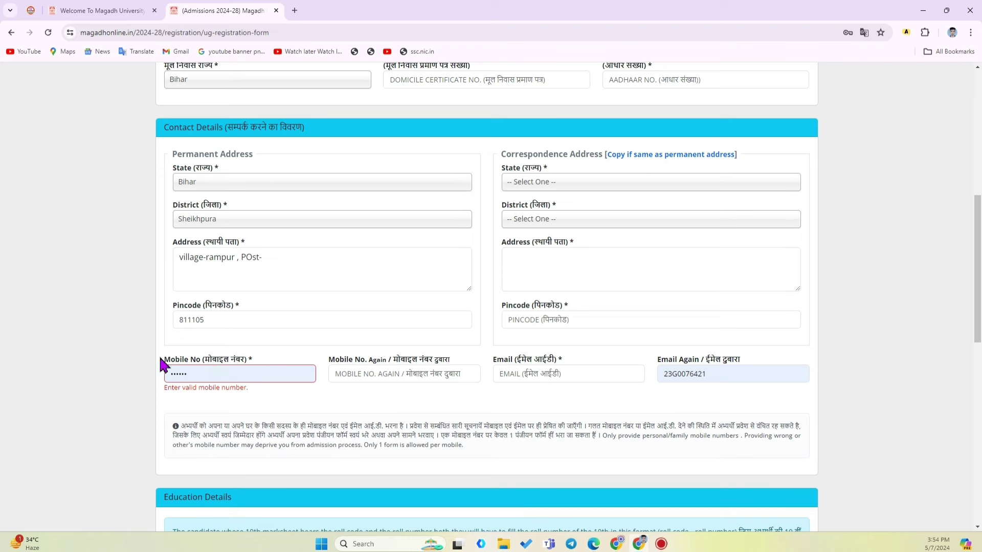
{"action": "left_click_drag", "start_coordinate": [162, 361], "coordinate": [302, 366]}
{"action": "left_click", "coordinate": [335, 397]}
{"action": "left_click_drag", "start_coordinate": [325, 360], "coordinate": [440, 358]}
{"action": "left_click", "coordinate": [335, 375]}
{"action": "left_click_drag", "start_coordinate": [721, 378], "coordinate": [634, 381]}
{"action": "key", "text": "BackSpace"}
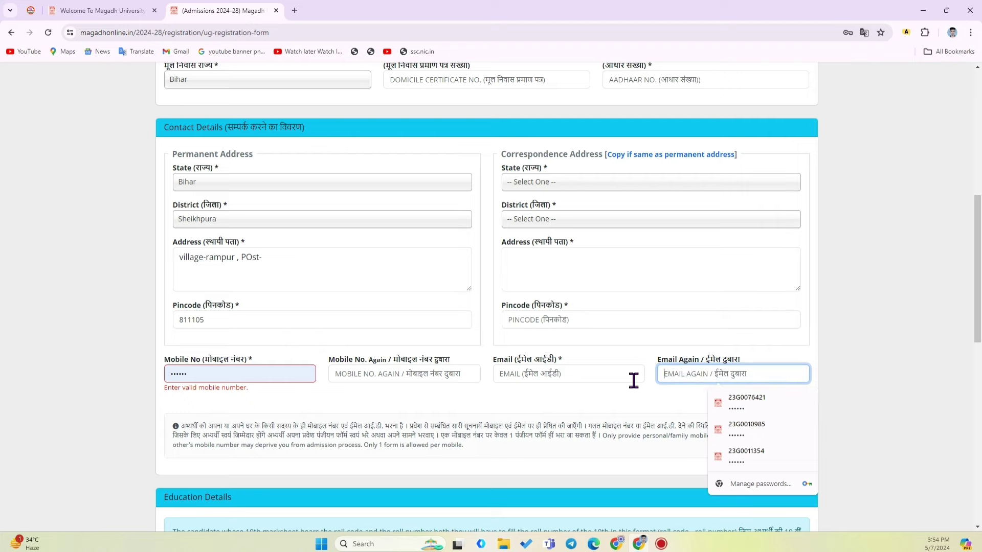
Copy the permanent address into the correspondence address, keeping state Bihar, and clear leftover Email Again text
{"action": "scroll", "coordinate": [649, 394], "scroll_direction": "down", "scroll_amount": 5}
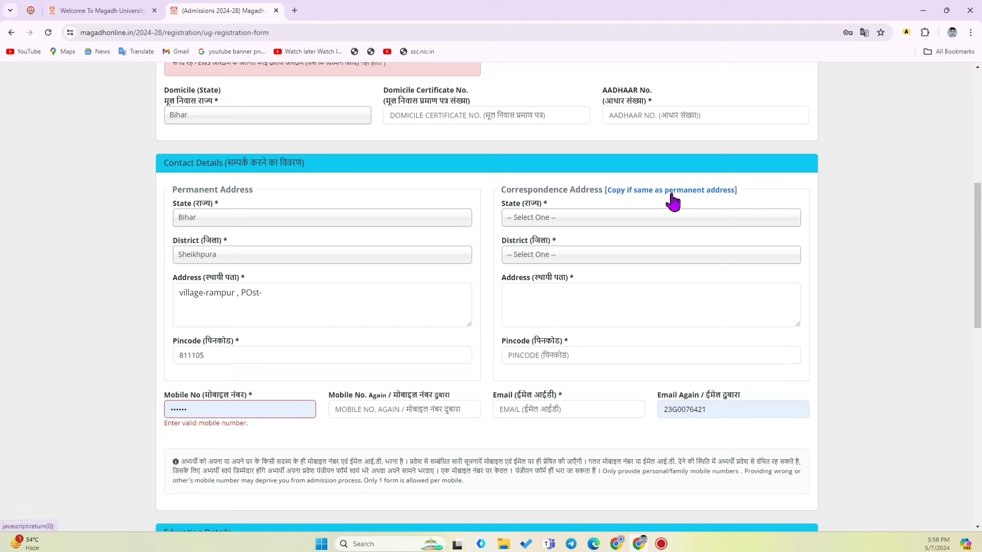
{"action": "left_click", "coordinate": [691, 198]}
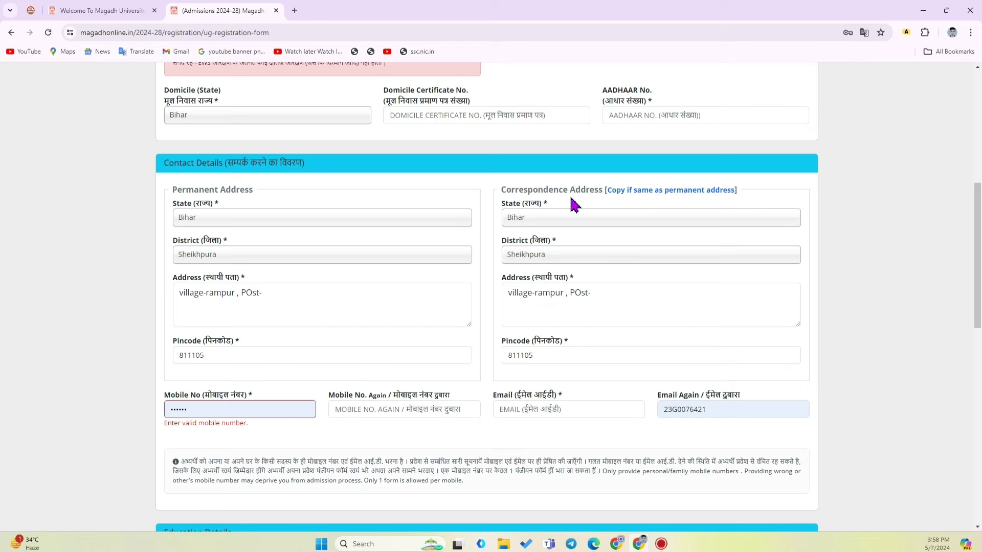
{"action": "left_click", "coordinate": [557, 218]}
{"action": "left_click", "coordinate": [557, 217]}
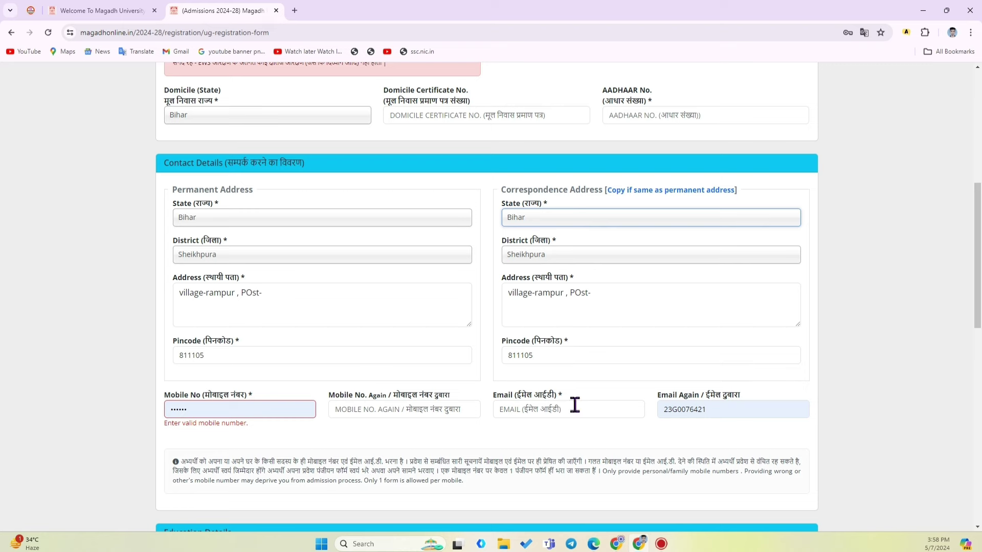
{"action": "left_click", "coordinate": [713, 411]}
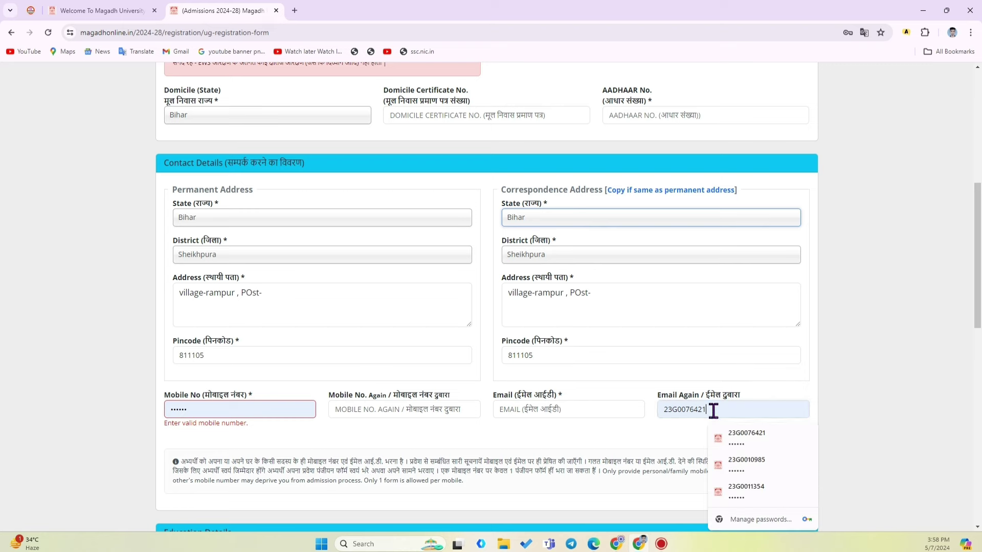
{"action": "key", "text": "BackSpace"}
{"action": "key", "text": "BackSpace"}
{"action": "key", "text": "BackSpace"}
{"action": "key", "text": "BackSpace"}
{"action": "key", "text": "BackSpace"}
{"action": "key", "text": "BackSpace"}
{"action": "key", "text": "BackSpace"}
{"action": "key", "text": "BackSpace"}
{"action": "key", "text": "BackSpace"}
{"action": "key", "text": "BackSpace"}
Choose 2019 as the 10th passing year and bring up the Highschool Board list
{"action": "scroll", "coordinate": [173, 204], "scroll_direction": "down", "scroll_amount": 3}
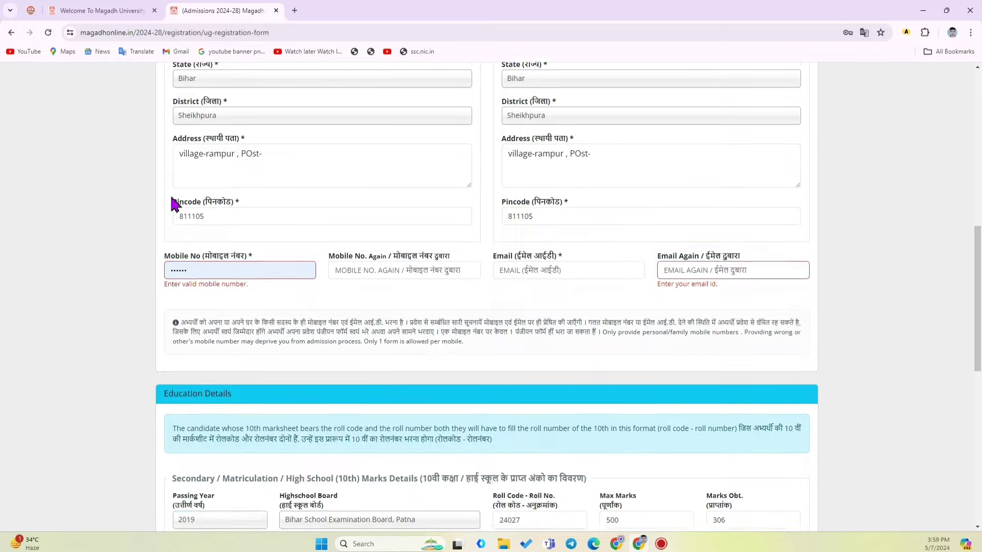
{"action": "scroll", "coordinate": [184, 195], "scroll_direction": "down", "scroll_amount": 3}
{"action": "scroll", "coordinate": [201, 192], "scroll_direction": "up", "scroll_amount": 6}
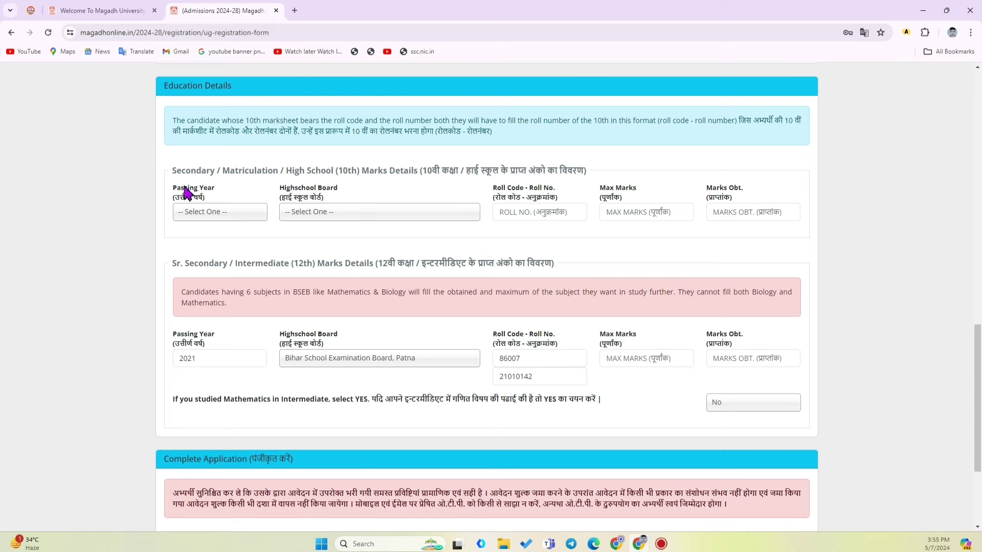
{"action": "left_click_drag", "start_coordinate": [177, 171], "coordinate": [386, 195]}
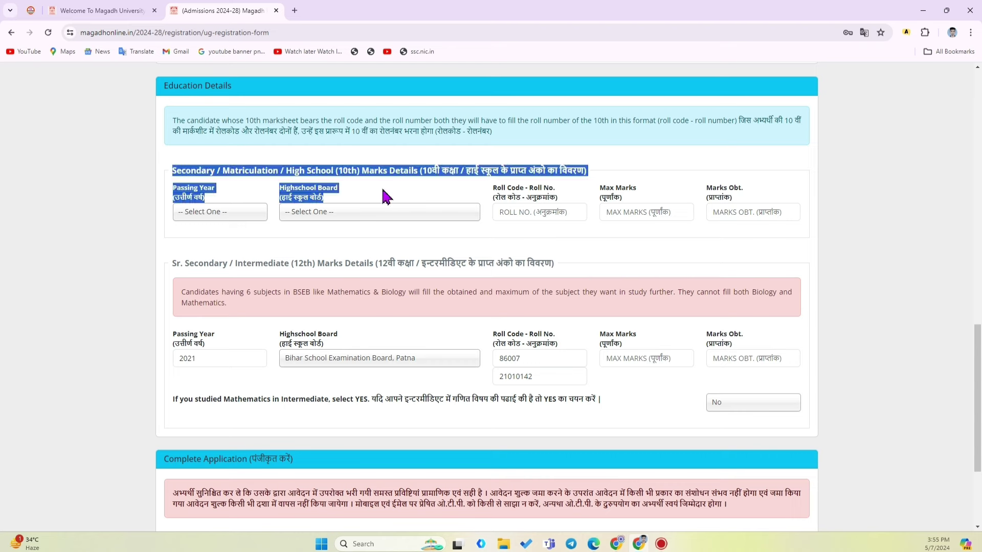
{"action": "left_click", "coordinate": [385, 197]}
{"action": "left_click", "coordinate": [206, 214]}
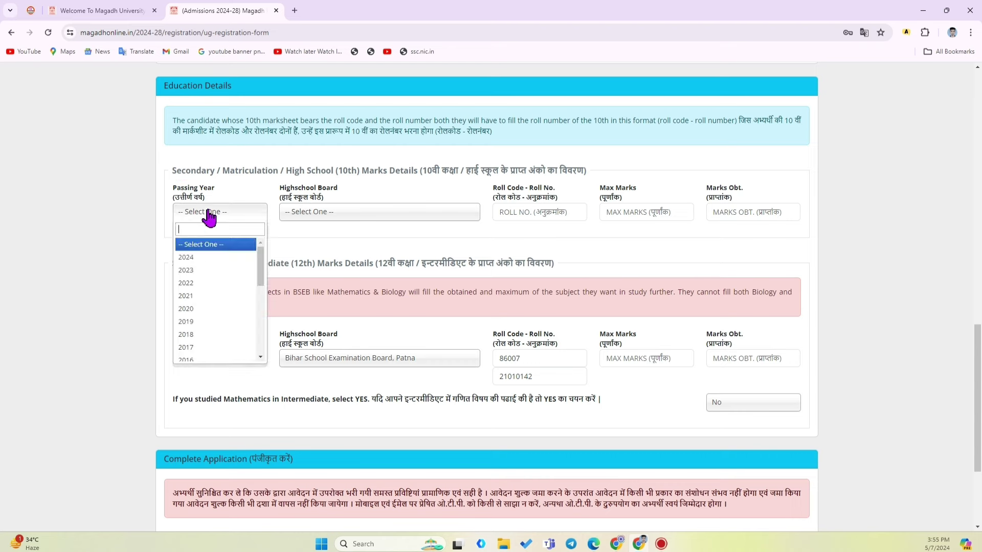
{"action": "left_click", "coordinate": [212, 321]}
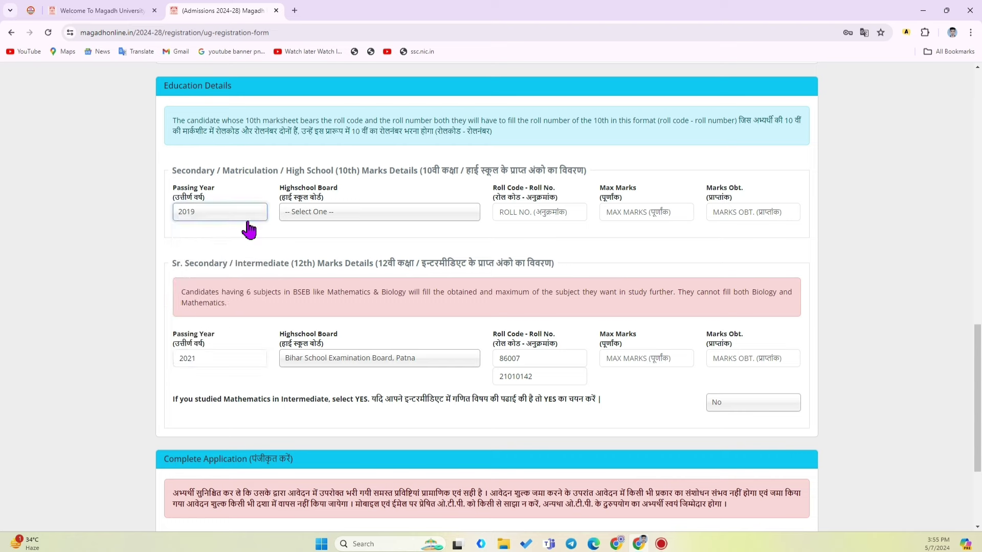
{"action": "left_click", "coordinate": [320, 213]}
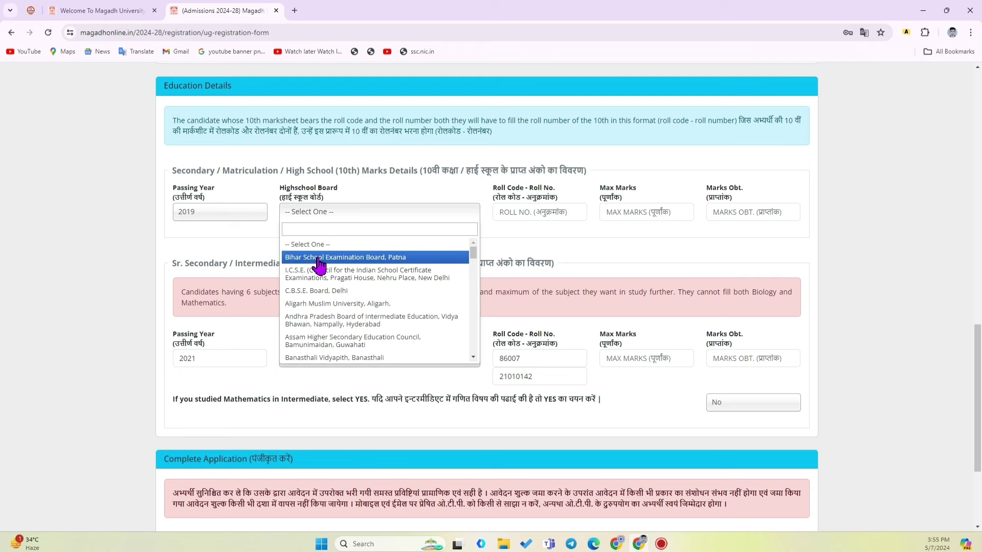
Select Bihar School Examination Board, Patna for 10th and enter its roll code and roll number
{"action": "left_click", "coordinate": [317, 260]}
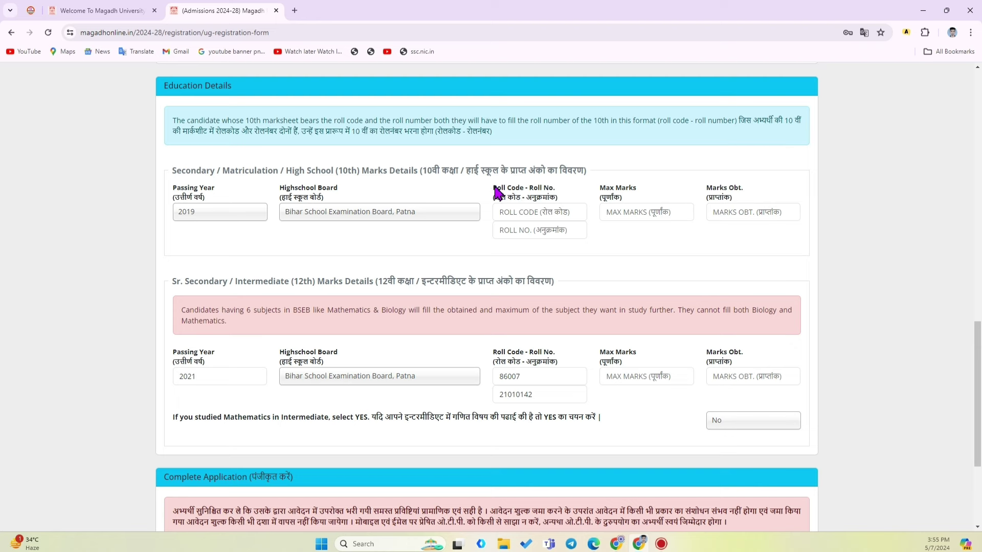
{"action": "left_click_drag", "start_coordinate": [495, 190], "coordinate": [551, 197]}
{"action": "left_click", "coordinate": [517, 217]}
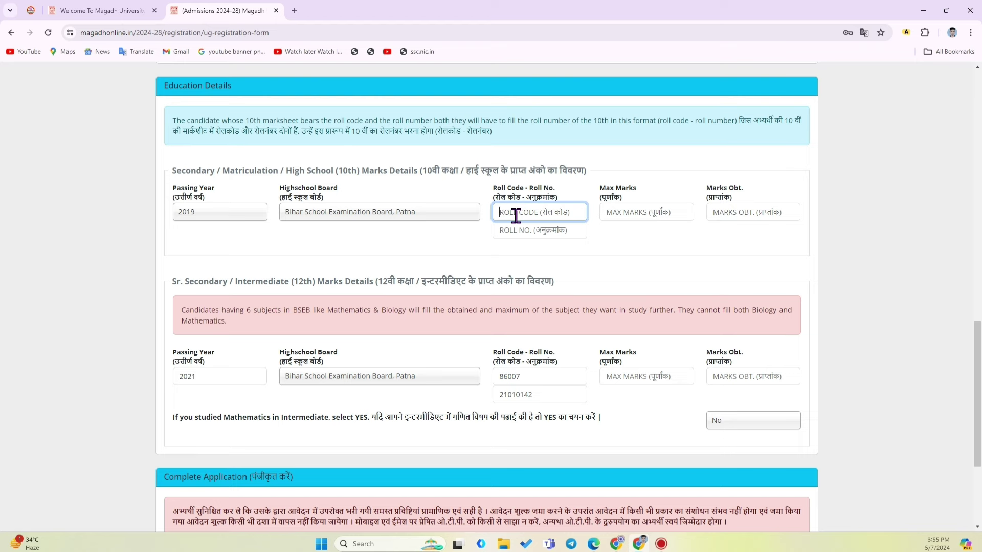
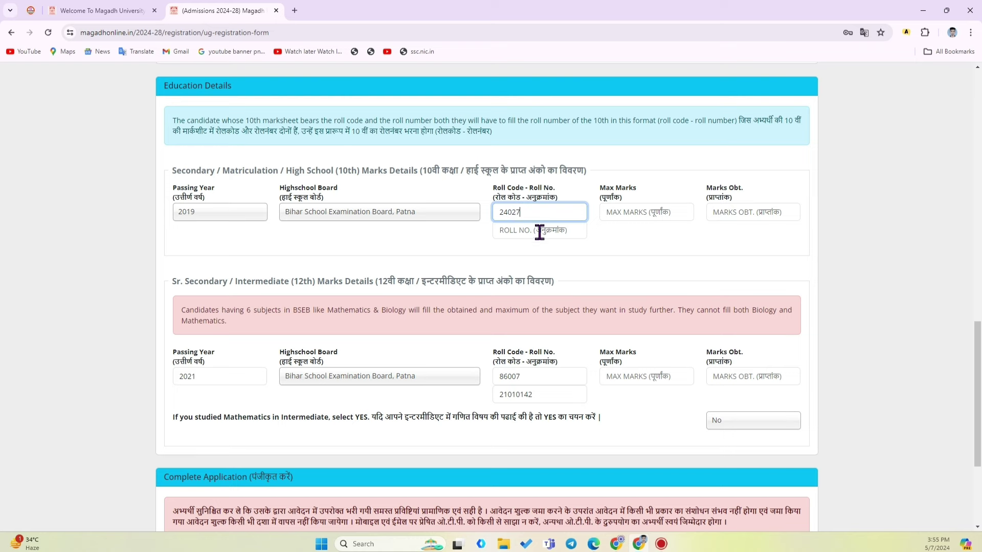
{"action": "left_click", "coordinate": [521, 235]}
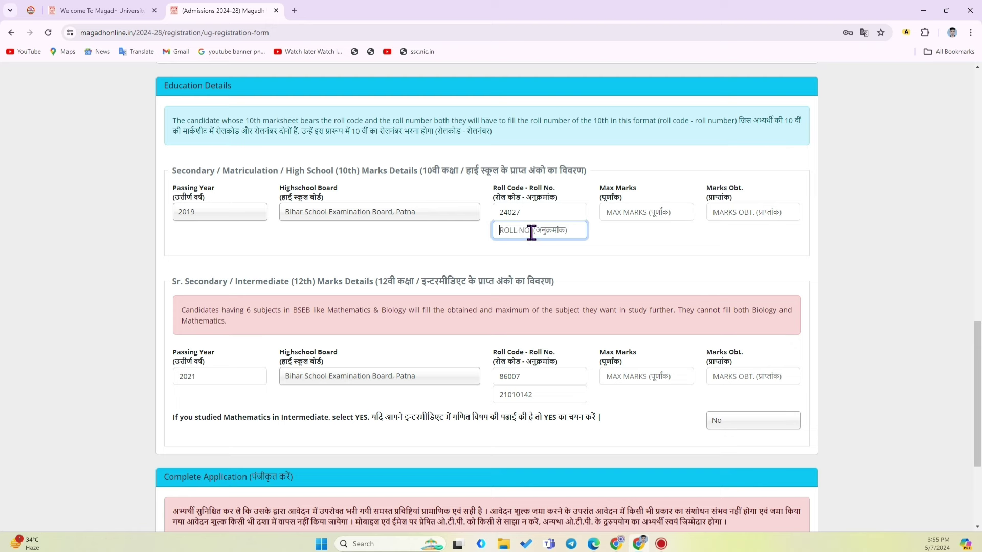
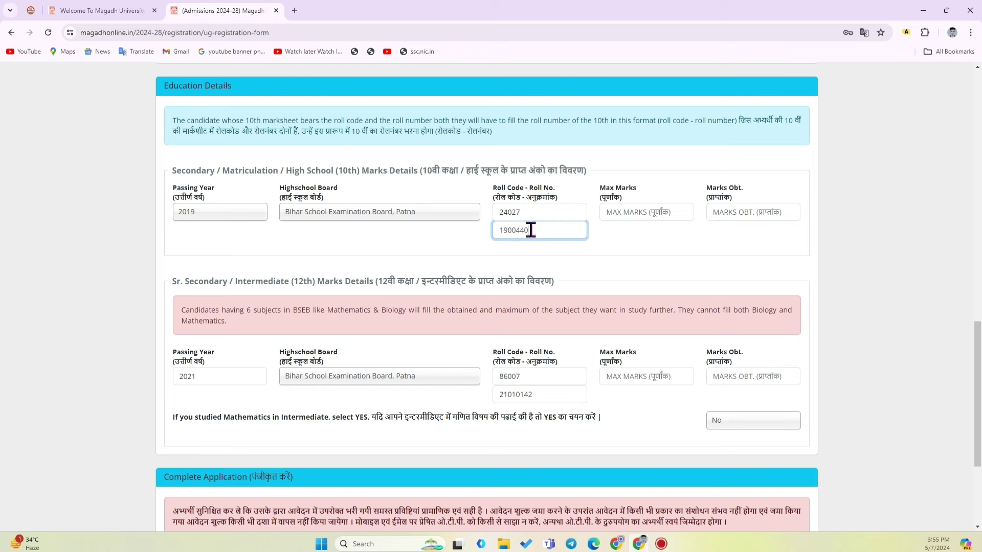
{"action": "left_click", "coordinate": [618, 254]}
Enter 10th marks: 500 maximum and 306 obtained
{"action": "triple_click", "coordinate": [608, 195]}
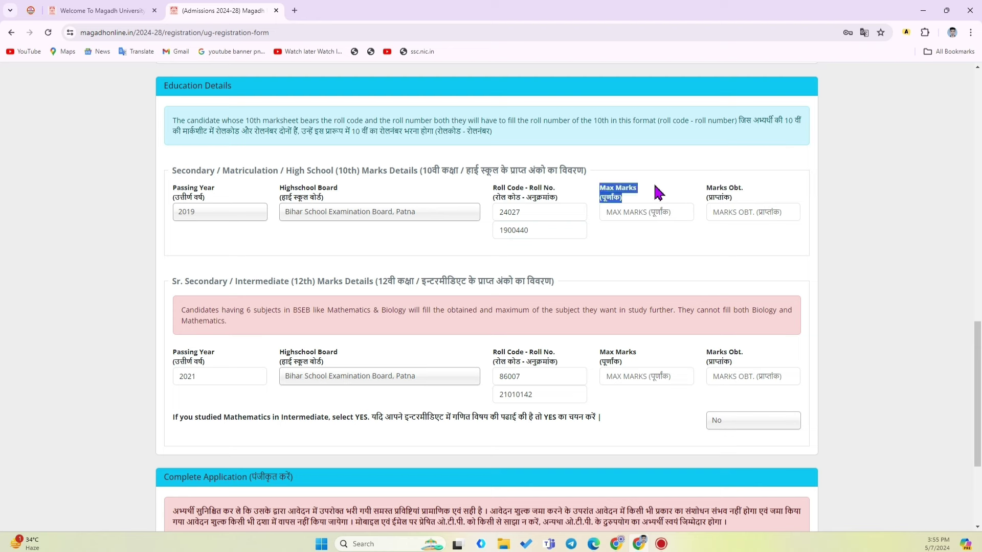
{"action": "left_click", "coordinate": [629, 213]}
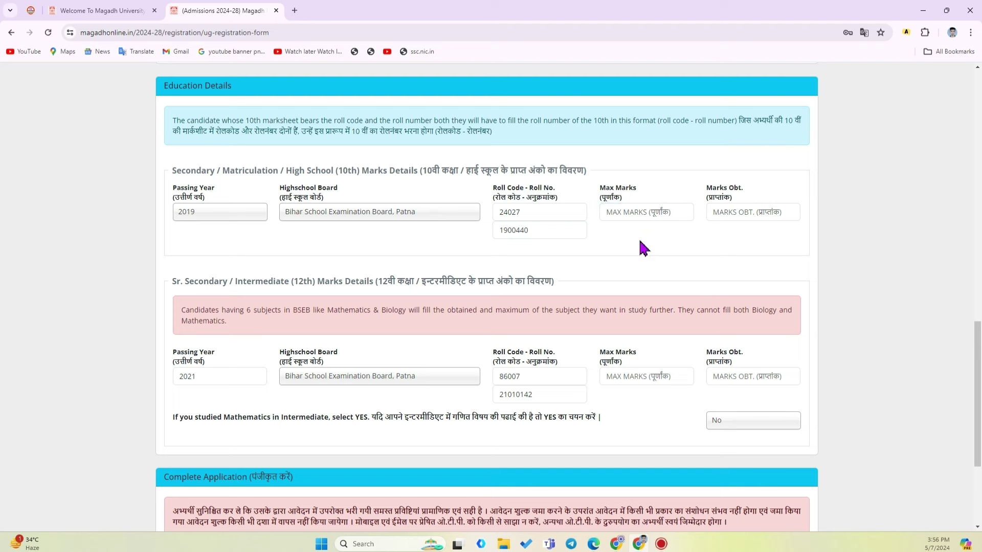
{"action": "left_click", "coordinate": [634, 213]}
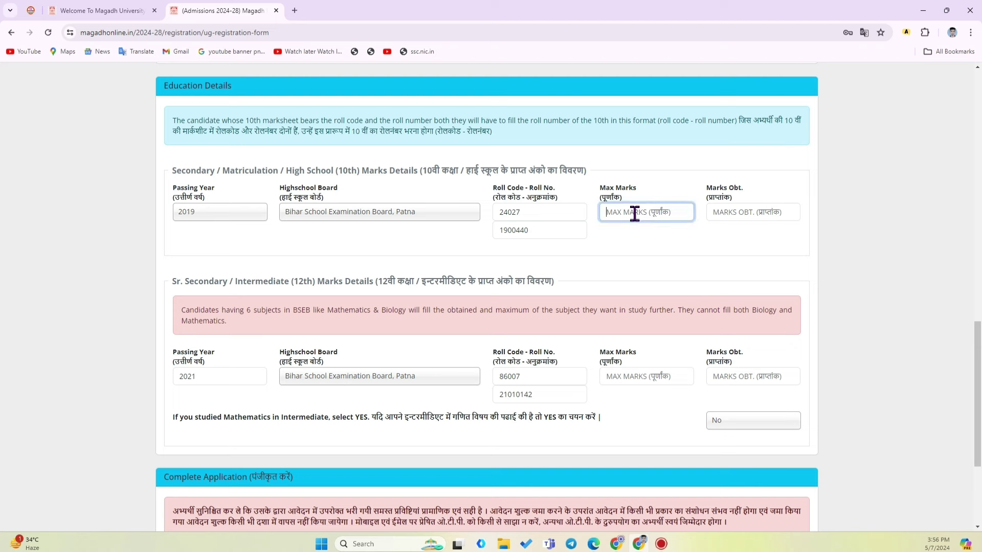
{"action": "type", "text": "500"}
{"action": "left_click_drag", "start_coordinate": [757, 194], "coordinate": [713, 193]}
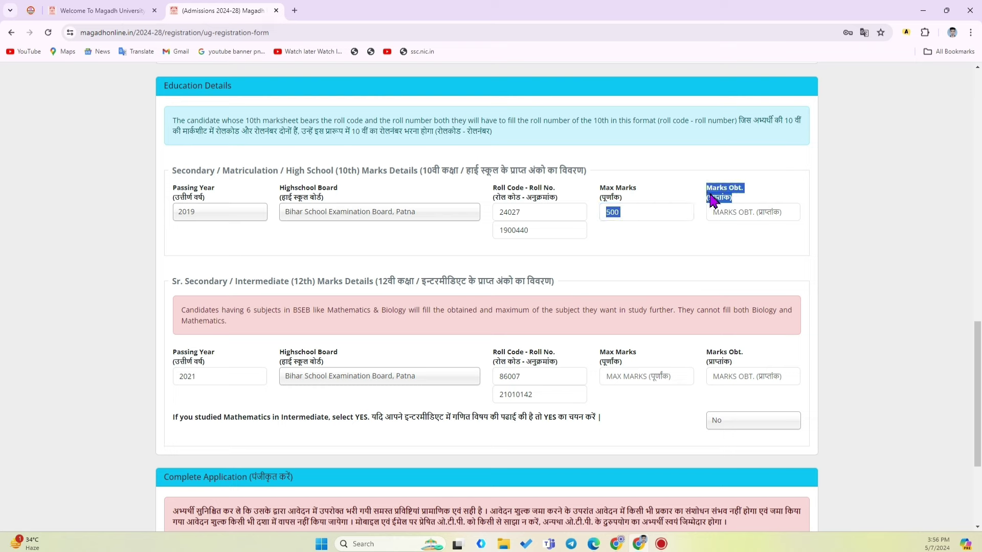
{"action": "left_click", "coordinate": [732, 215]}
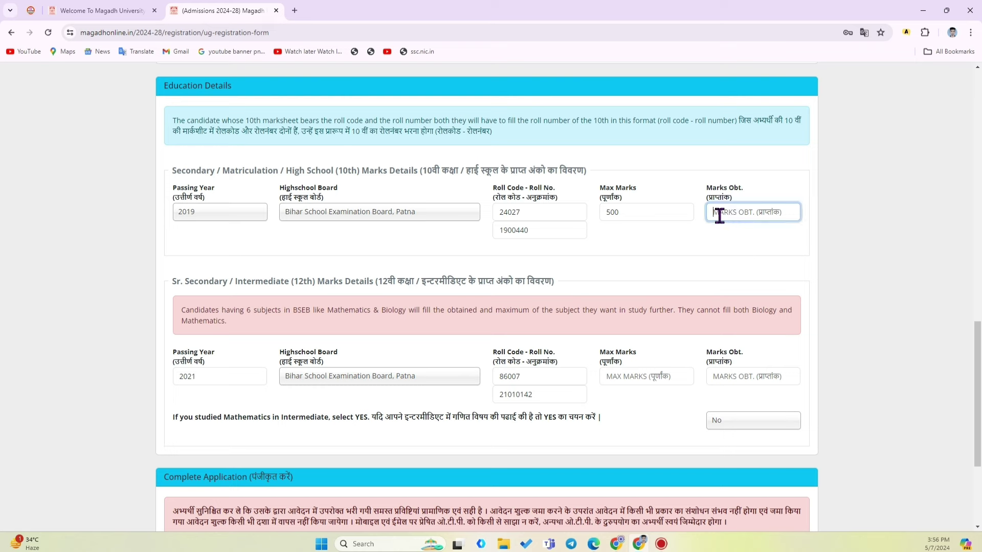
{"action": "type", "text": "306"}
Enter 12th marks of 500 maximum and 300 obtained, then bring up the marksheet PDF
{"action": "scroll", "coordinate": [568, 266], "scroll_direction": "down", "scroll_amount": 4}
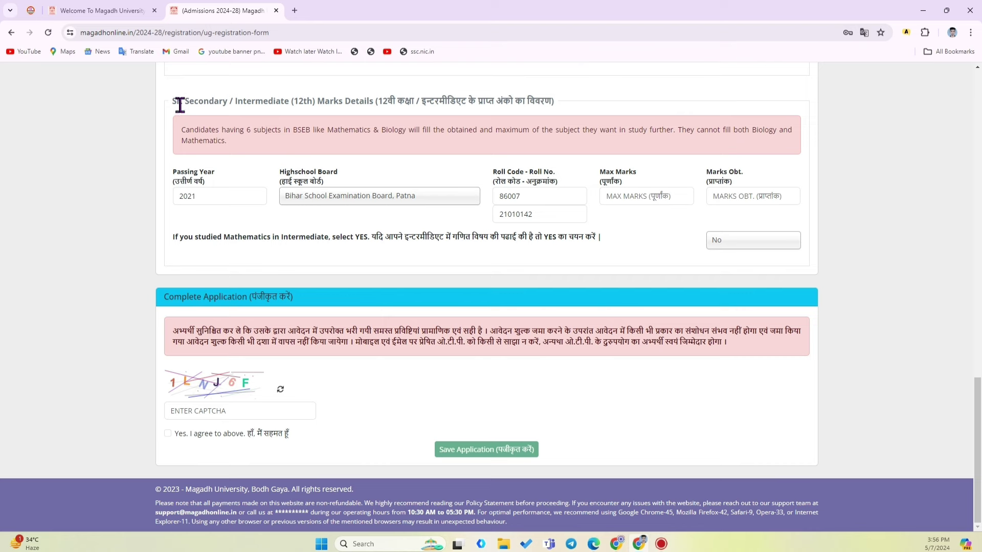
{"action": "left_click_drag", "start_coordinate": [189, 101], "coordinate": [575, 97]}
{"action": "left_click", "coordinate": [574, 100]}
{"action": "left_click_drag", "start_coordinate": [601, 170], "coordinate": [639, 190]}
{"action": "left_click", "coordinate": [638, 198]}
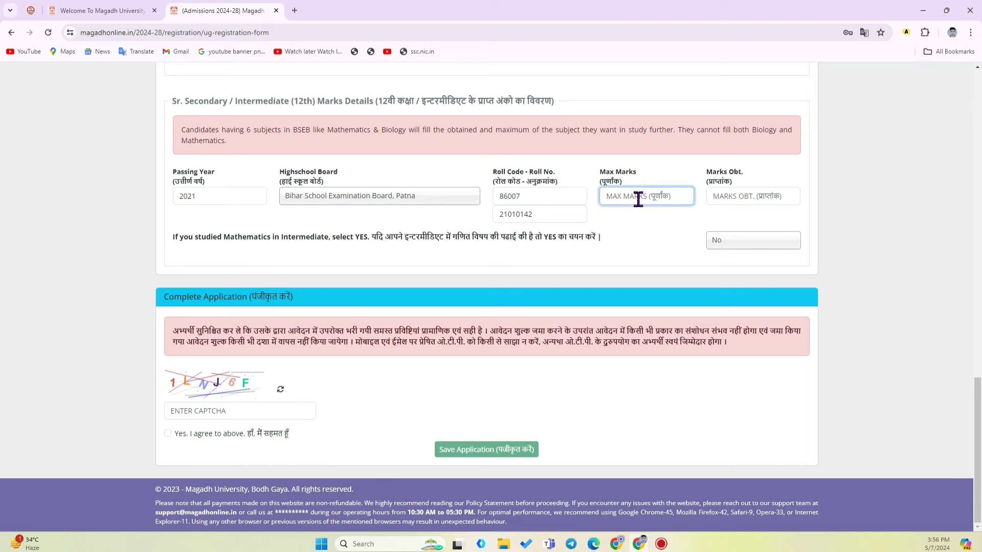
{"action": "type", "text": "500"}
{"action": "left_click", "coordinate": [733, 195]}
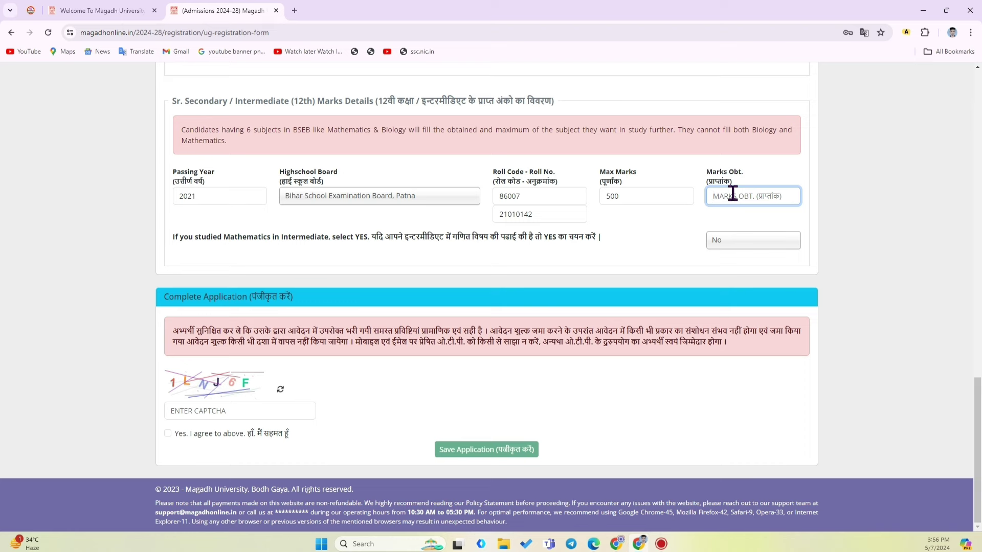
{"action": "type", "text": "300"}
{"action": "left_click", "coordinate": [680, 213]}
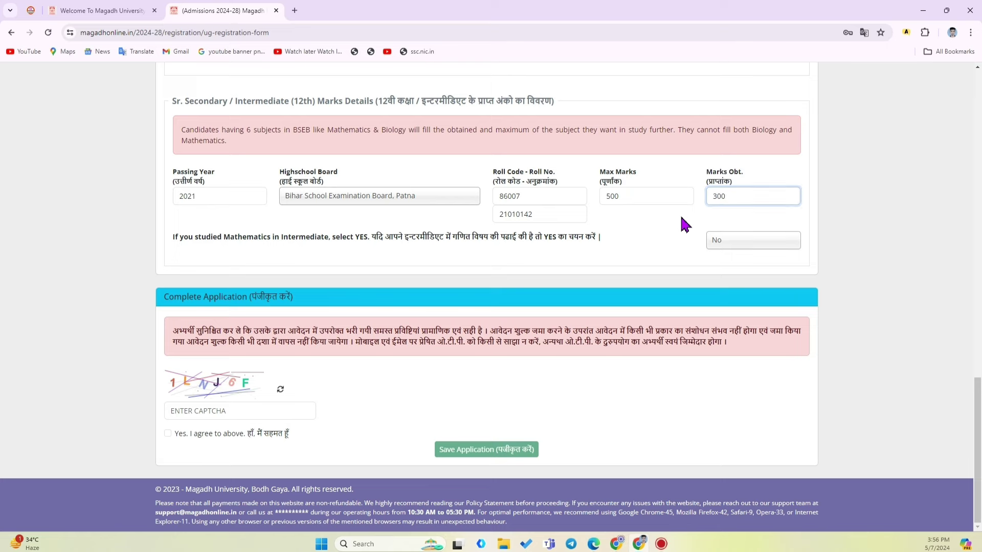
{"action": "middle_click", "coordinate": [666, 257]}
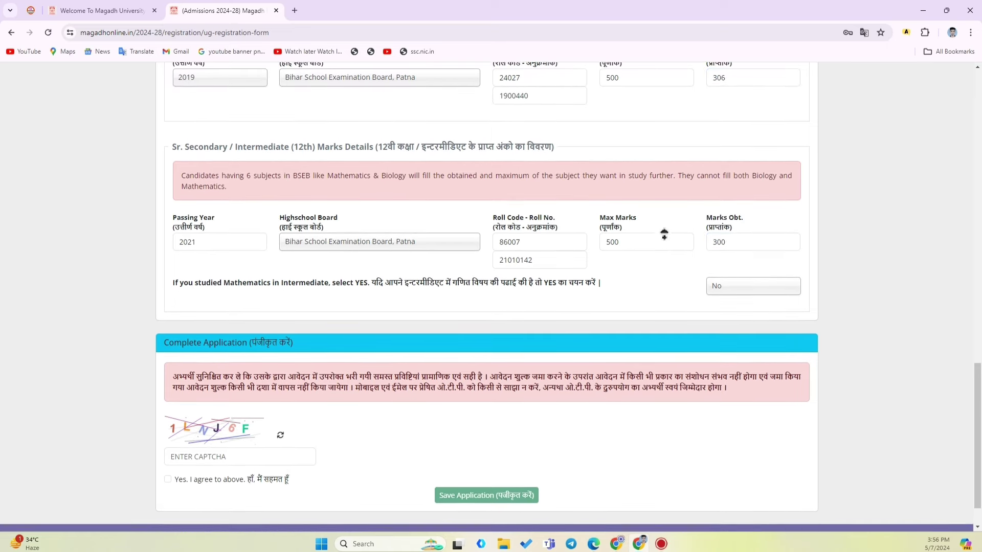
{"action": "left_click", "coordinate": [643, 291]}
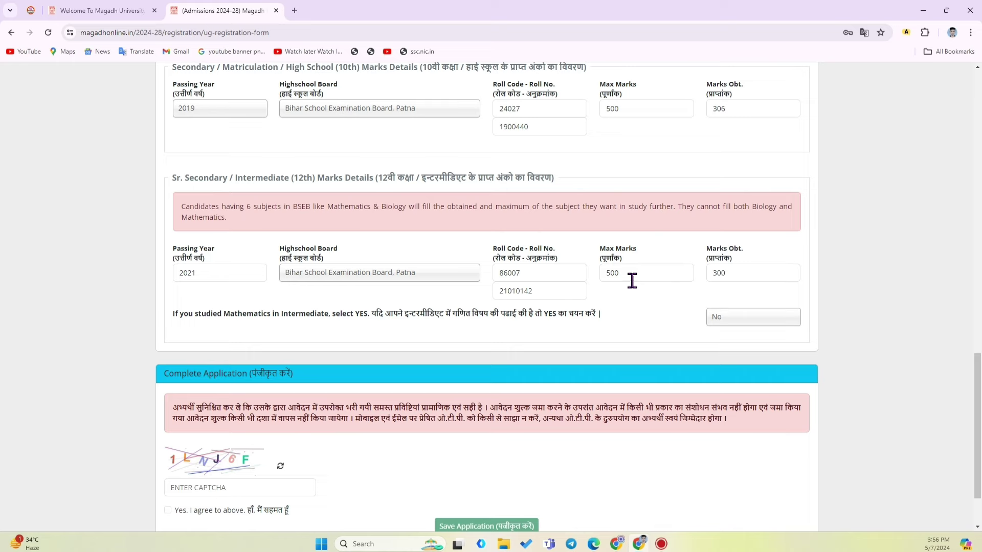
Read the header and subject marks on the intermediate marksheet PDF in Edge, then go back to the Chrome registration form
{"action": "left_click", "coordinate": [593, 544]}
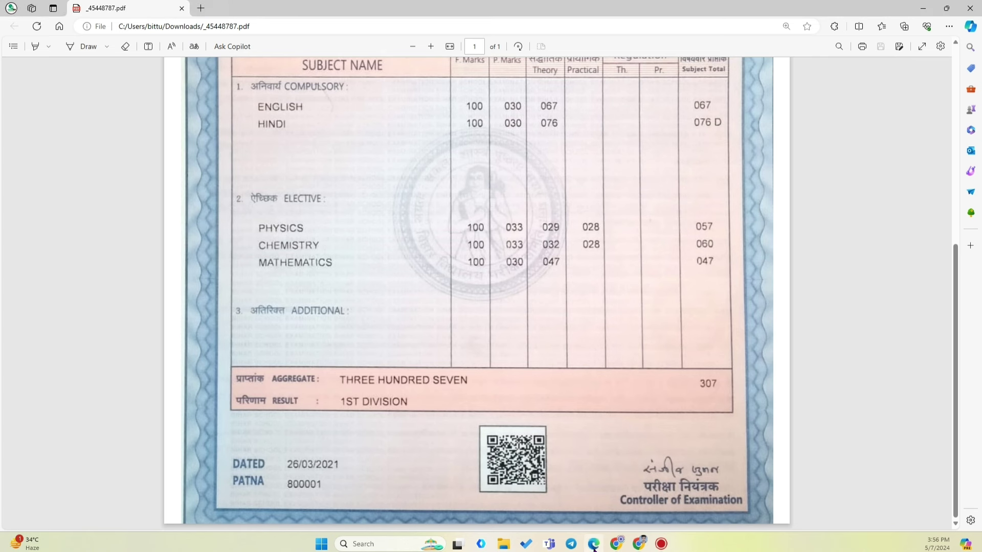
{"action": "scroll", "coordinate": [495, 391], "scroll_direction": "up", "scroll_amount": 5}
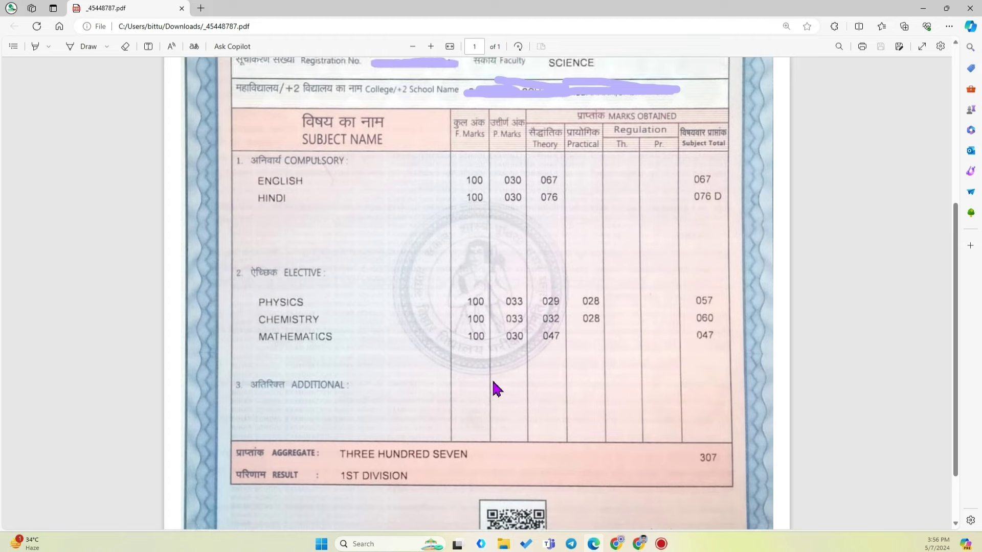
{"action": "scroll", "coordinate": [494, 391], "scroll_direction": "down", "scroll_amount": 4}
{"action": "scroll", "coordinate": [494, 381], "scroll_direction": "up", "scroll_amount": 5}
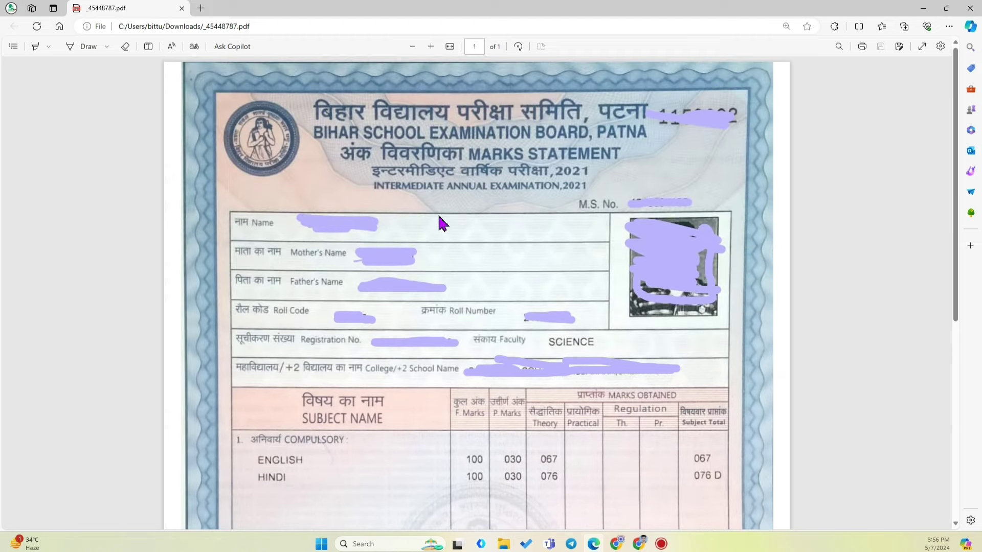
{"action": "scroll", "coordinate": [439, 221], "scroll_direction": "down", "scroll_amount": 4}
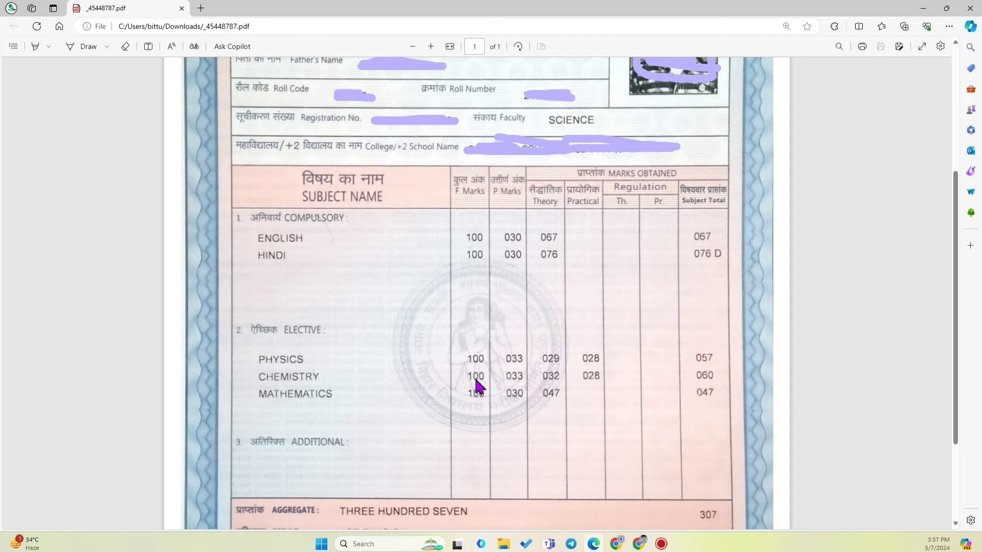
{"action": "left_click", "coordinate": [640, 543]}
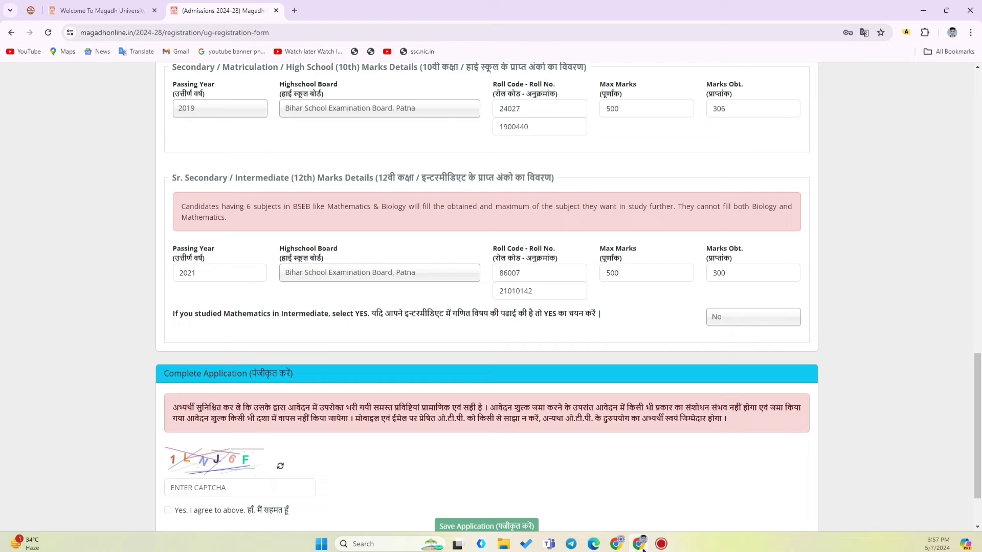
{"action": "left_click", "coordinate": [593, 544]}
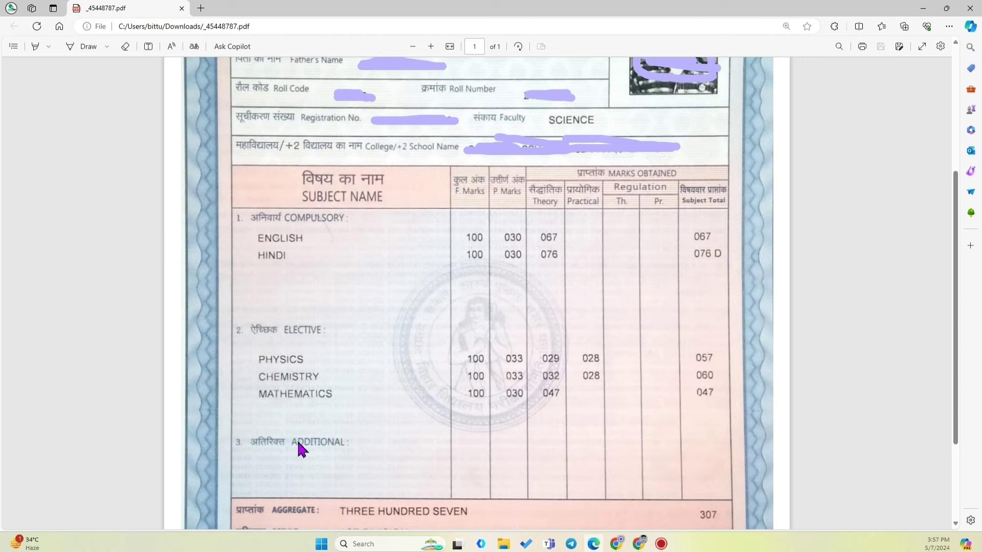
{"action": "left_click", "coordinate": [621, 549]}
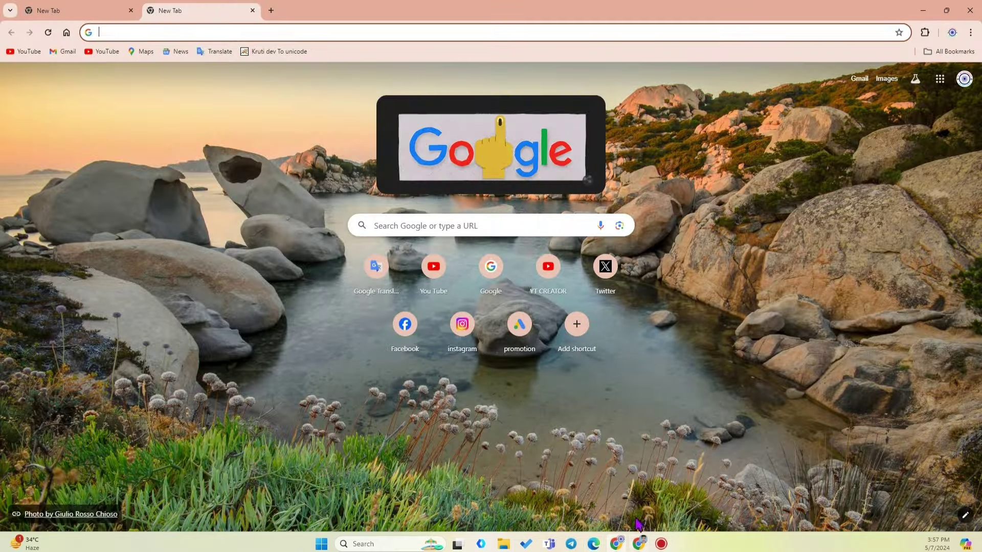
{"action": "left_click", "coordinate": [639, 543]}
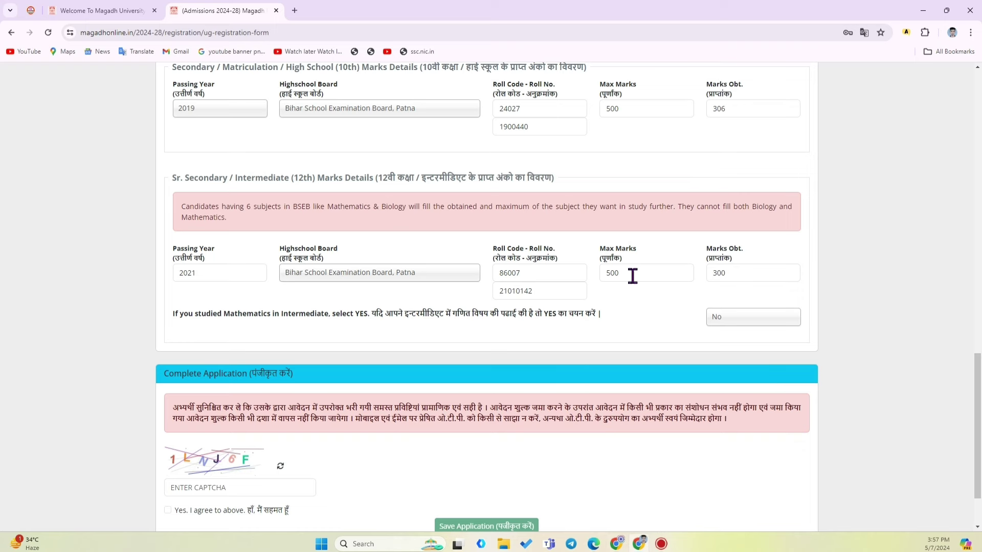
{"action": "double_click", "coordinate": [613, 274]}
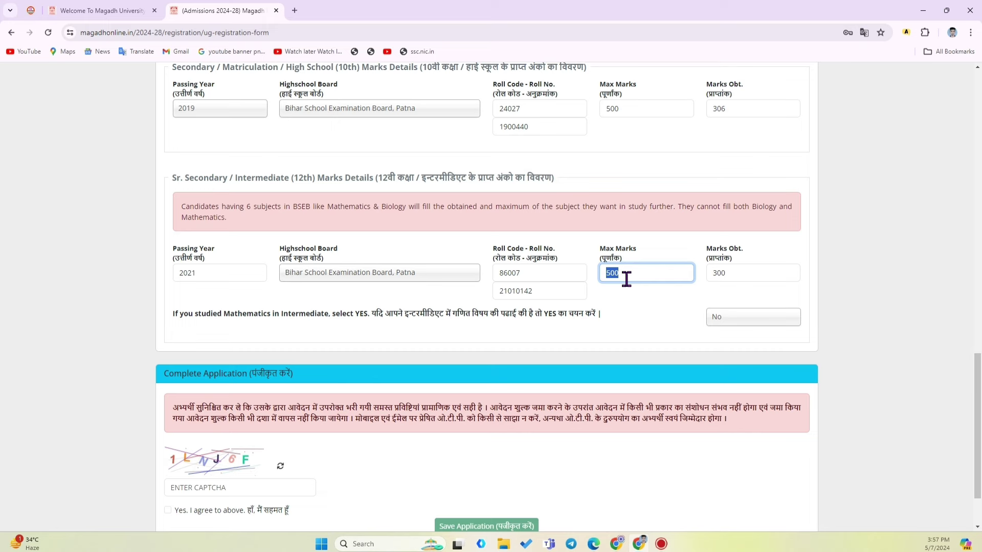
{"action": "left_click", "coordinate": [626, 278]}
{"action": "left_click_drag", "start_coordinate": [734, 275], "coordinate": [712, 275]}
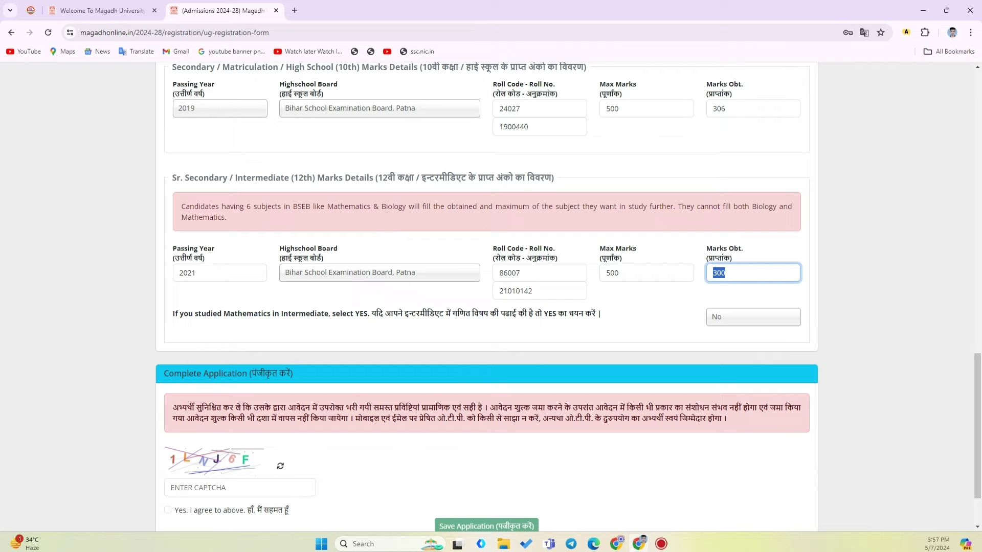
{"action": "left_click", "coordinate": [618, 544]}
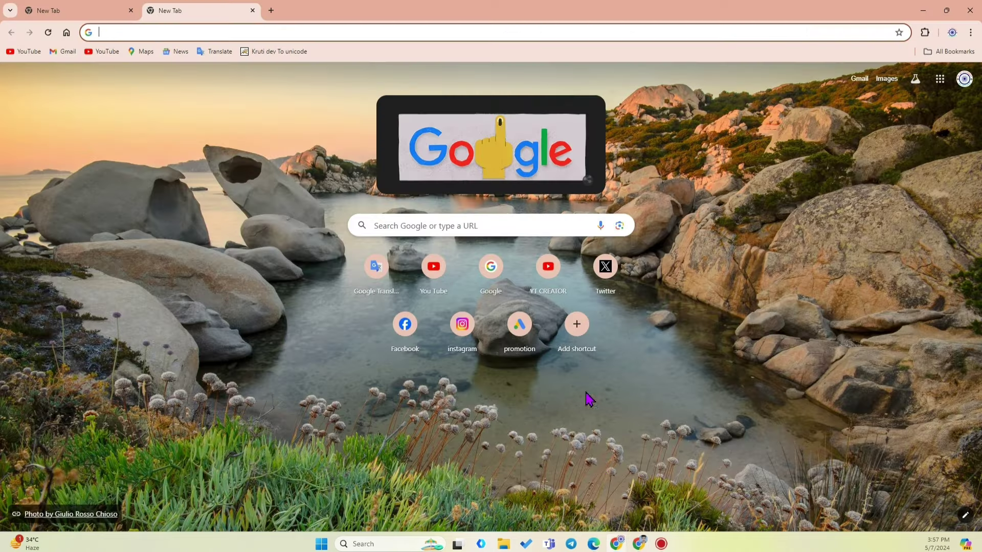
{"action": "left_click", "coordinate": [594, 544]}
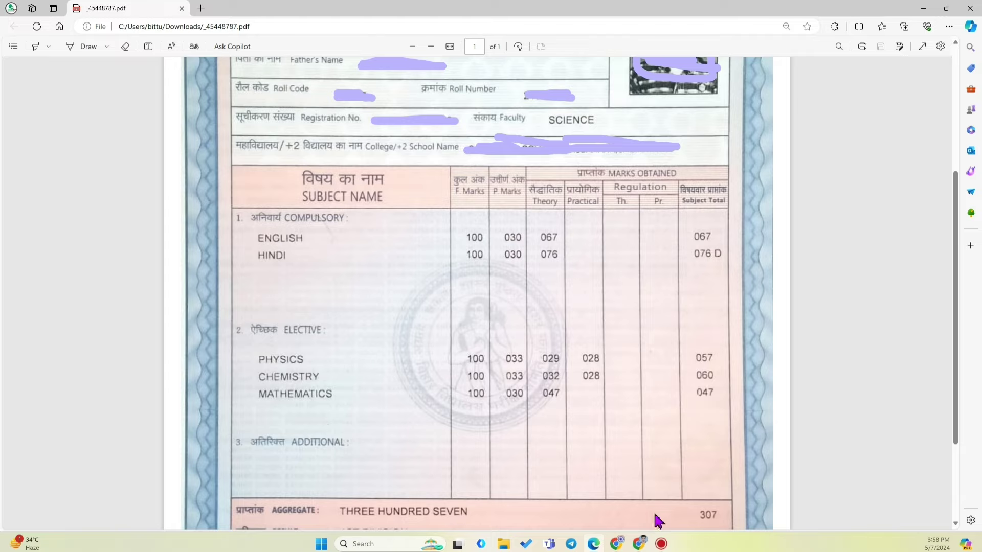
{"action": "left_click", "coordinate": [616, 544]}
{"action": "left_click", "coordinate": [640, 543]}
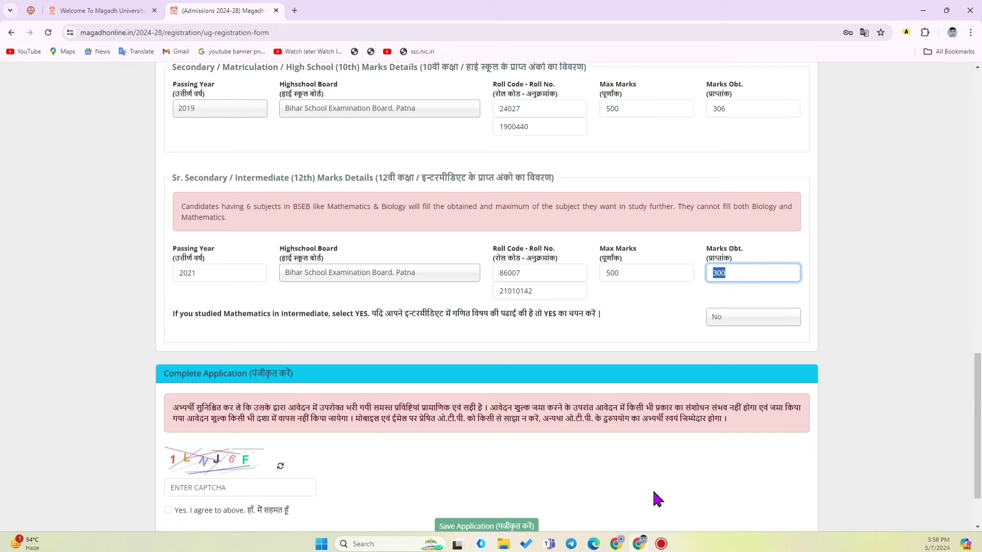
{"action": "left_click", "coordinate": [738, 274]}
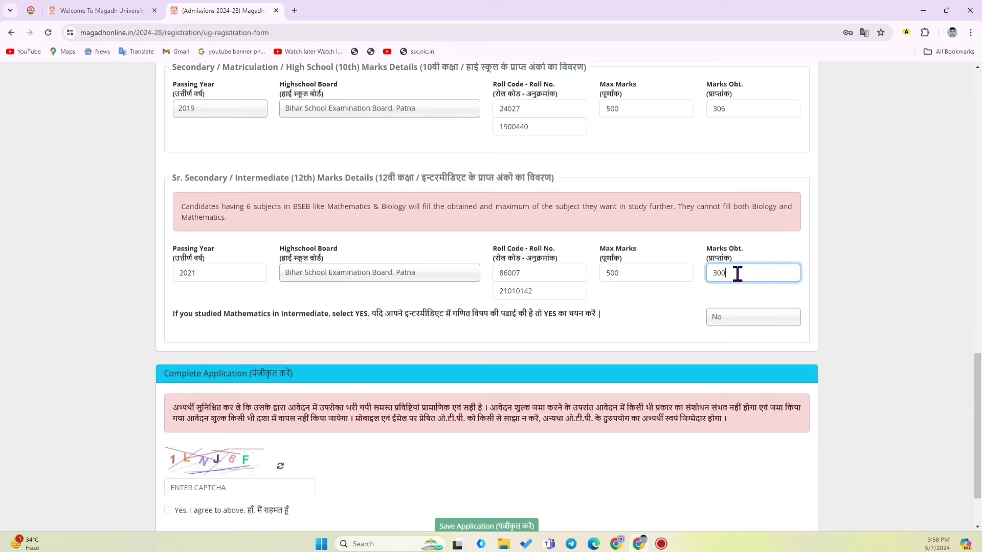
{"action": "middle_click", "coordinate": [639, 302]}
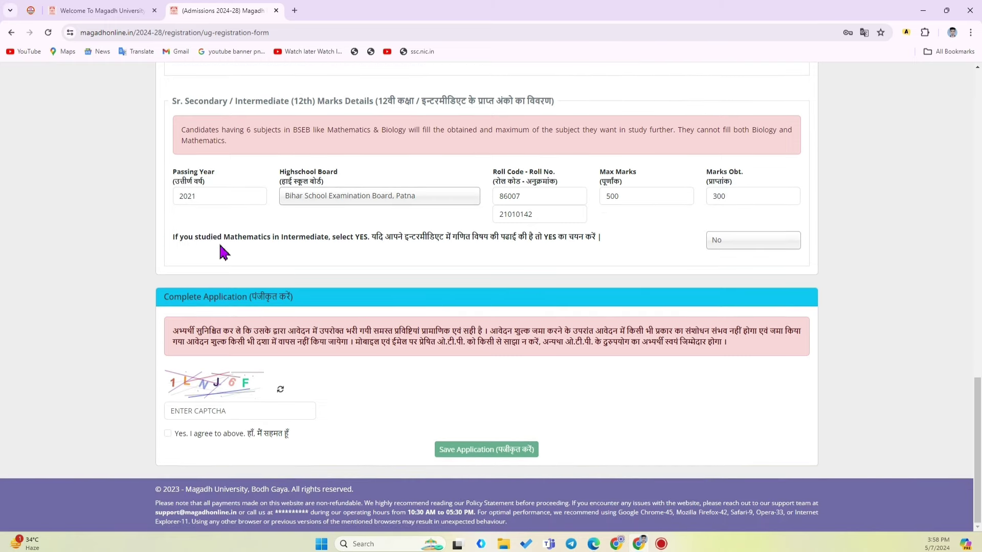
Answer Yes to the Mathematics-in-Intermediate question
{"action": "left_click_drag", "start_coordinate": [375, 243], "coordinate": [580, 250]}
{"action": "left_click", "coordinate": [729, 241]}
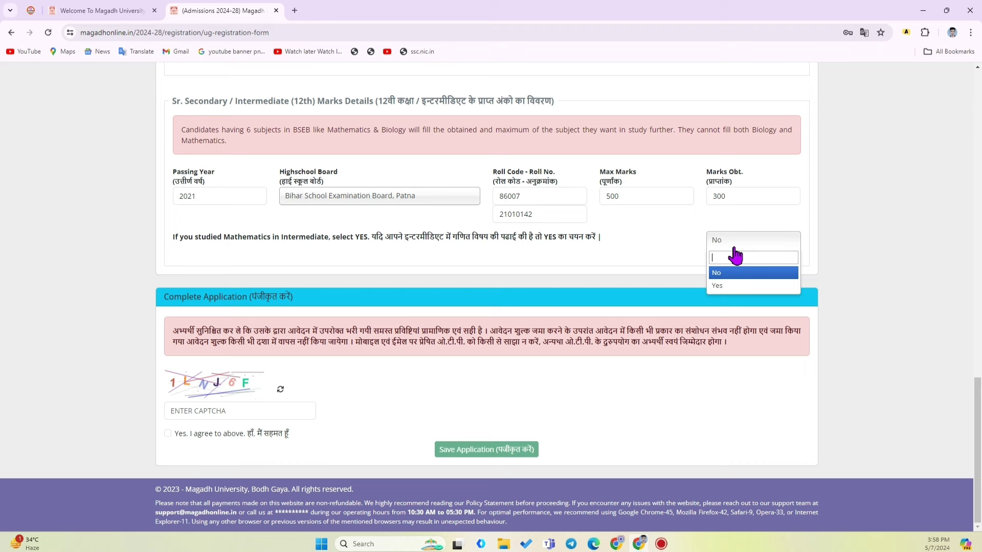
{"action": "left_click", "coordinate": [720, 287]}
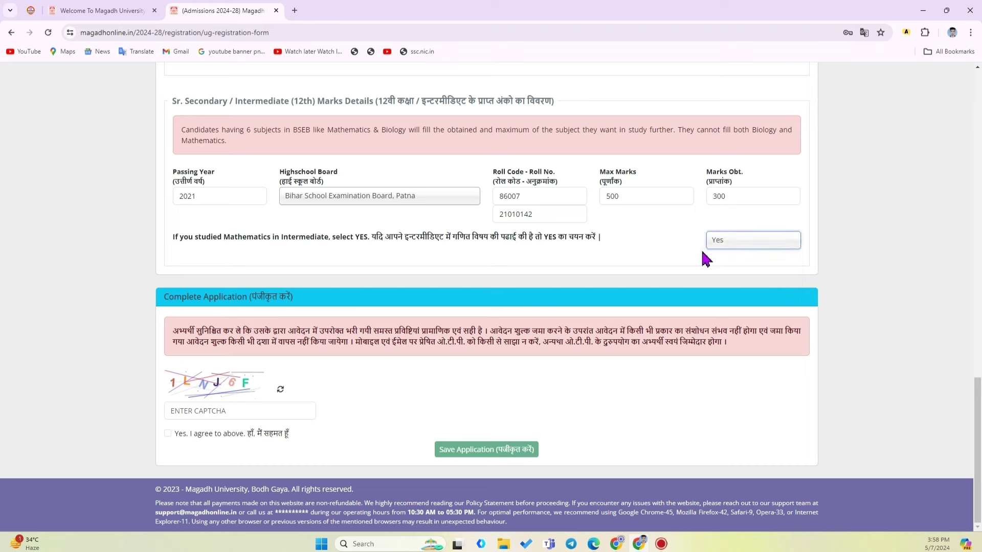
{"action": "left_click", "coordinate": [620, 236]}
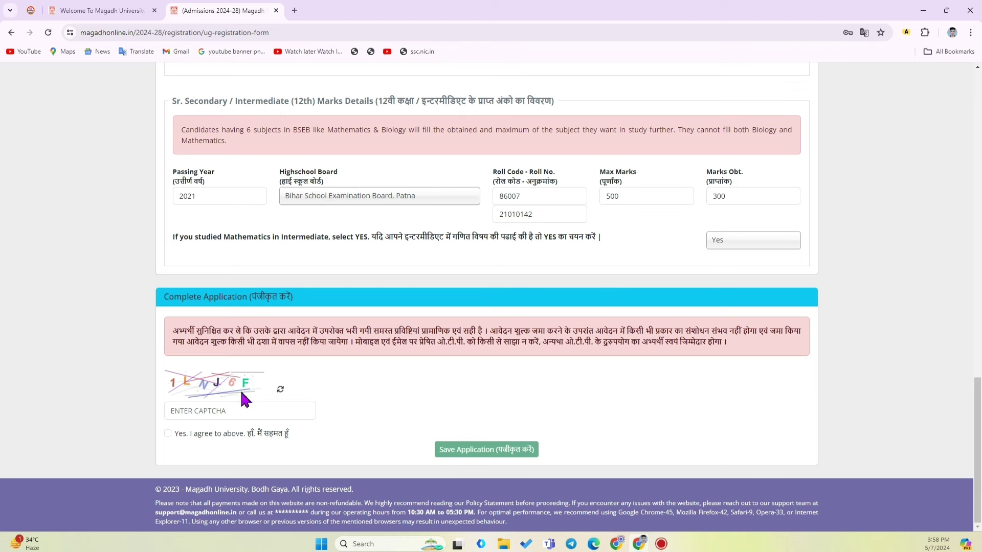
Refresh and enter the captcha, then tick 'Yes. I agree' on the declaration
{"action": "left_click", "coordinate": [172, 393]}
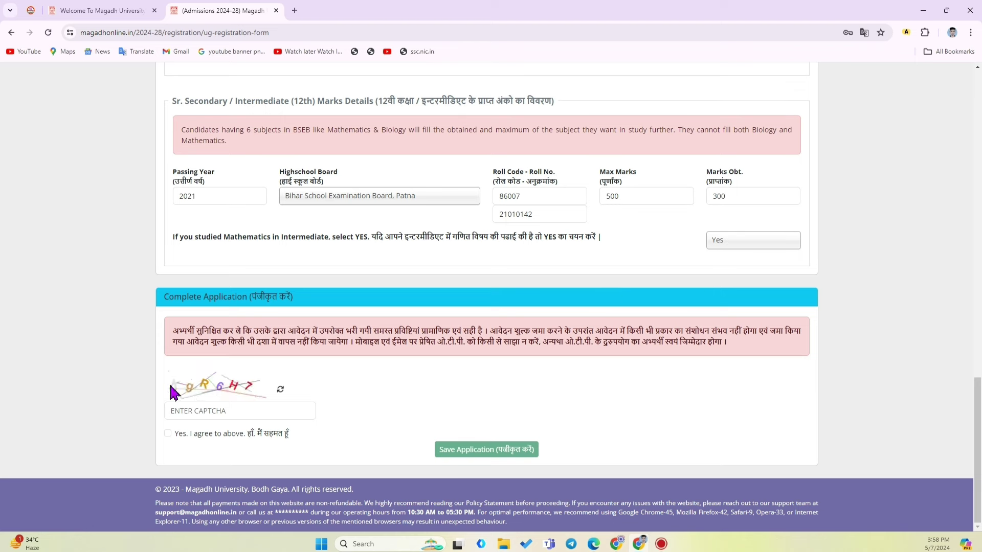
{"action": "left_click", "coordinate": [179, 411]}
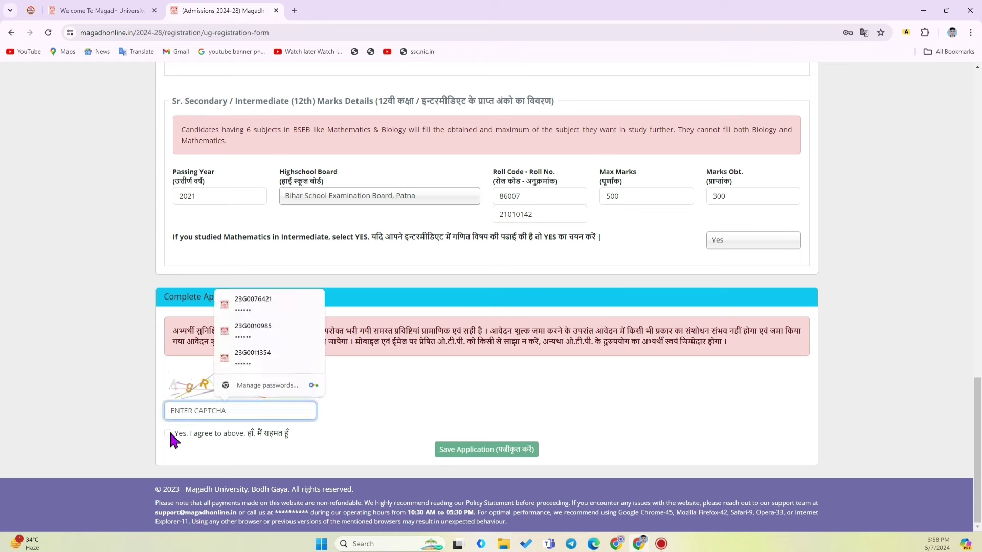
{"action": "left_click", "coordinate": [168, 433]}
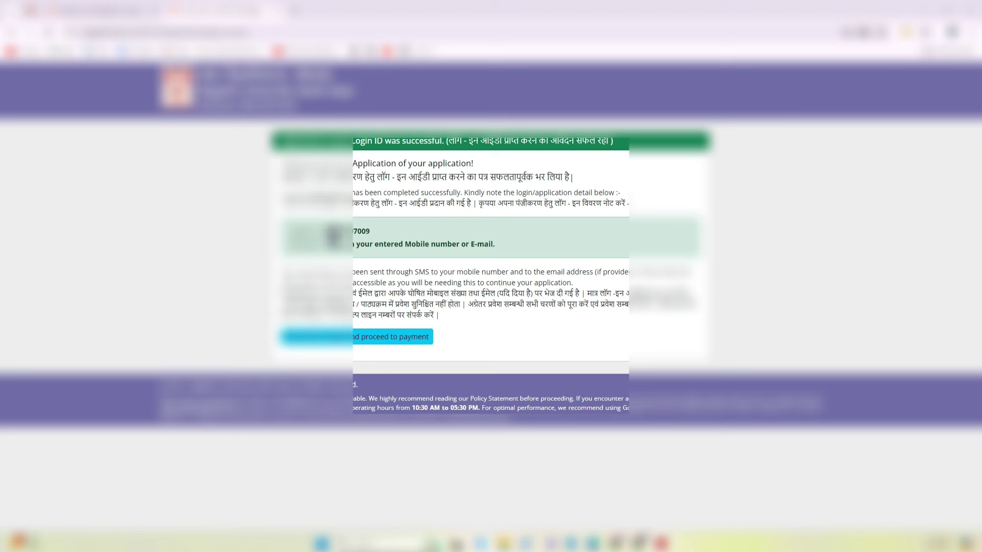
Copy the newly issued login ID from the success page and continue to Applicant Login
{"action": "left_click_drag", "start_coordinate": [326, 235], "coordinate": [385, 241]}
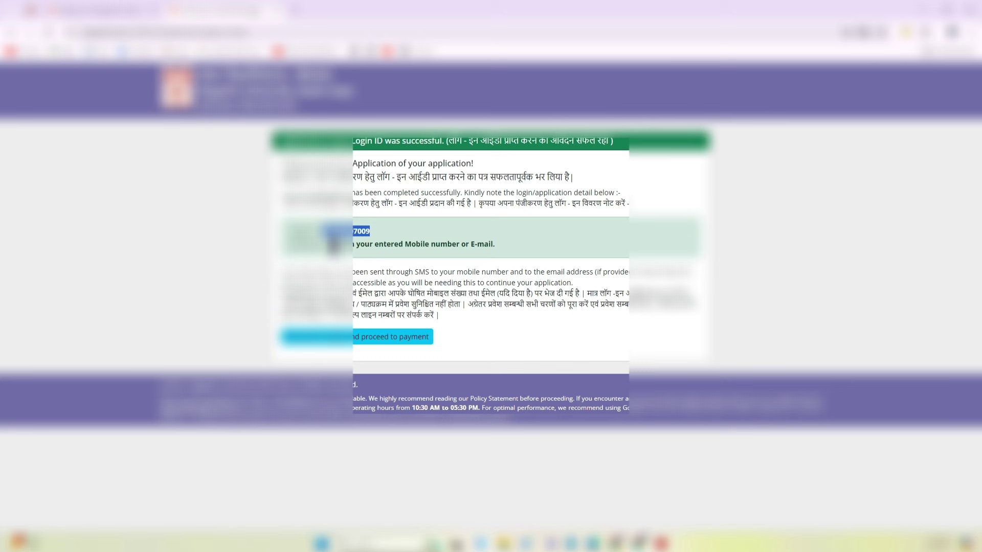
{"action": "left_click_drag", "start_coordinate": [326, 249], "coordinate": [508, 252]}
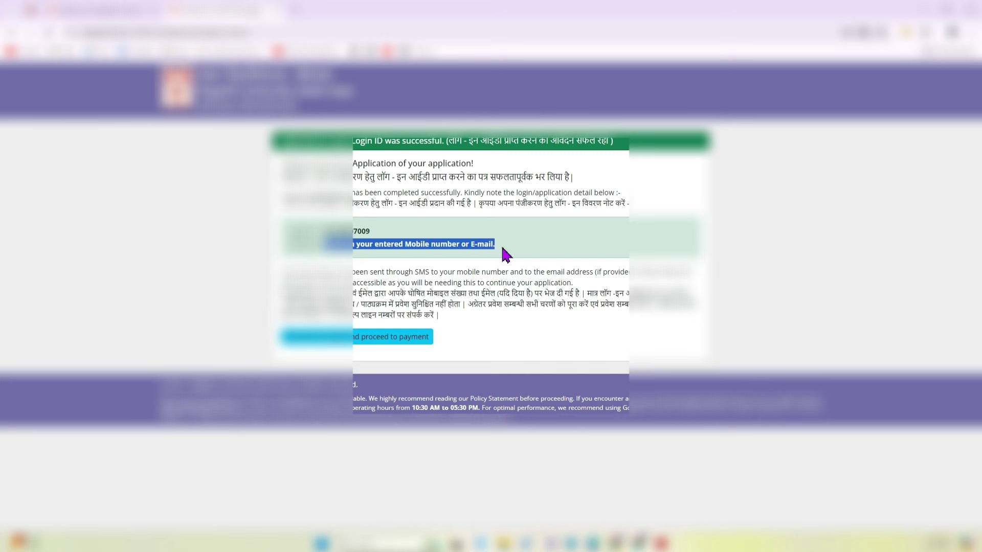
{"action": "left_click", "coordinate": [325, 230]}
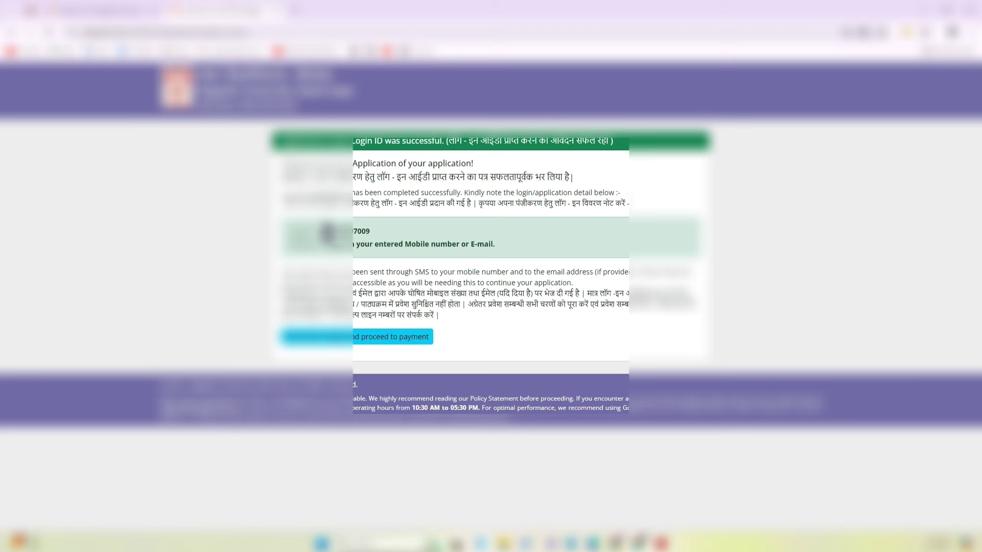
{"action": "left_click_drag", "start_coordinate": [323, 231], "coordinate": [390, 235]}
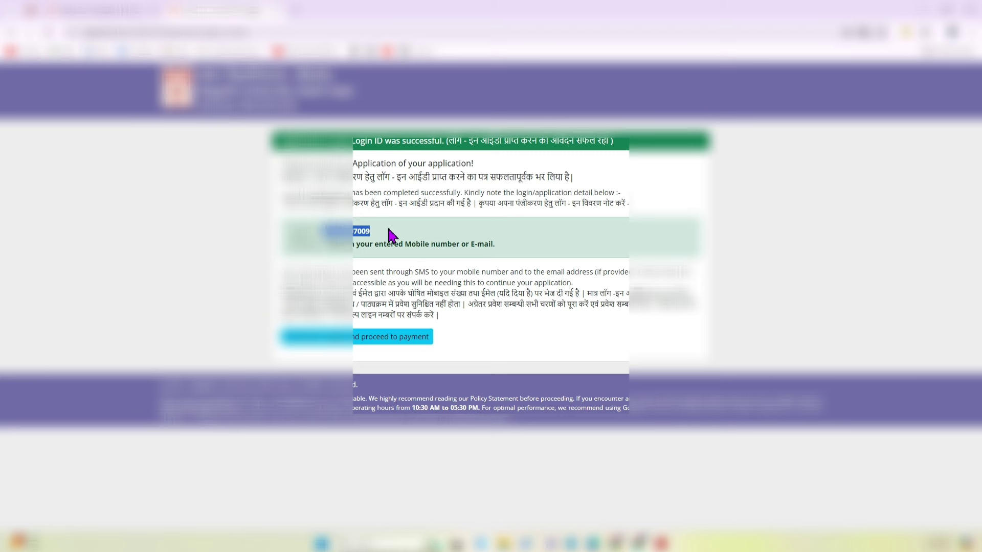
{"action": "left_click", "coordinate": [390, 235]}
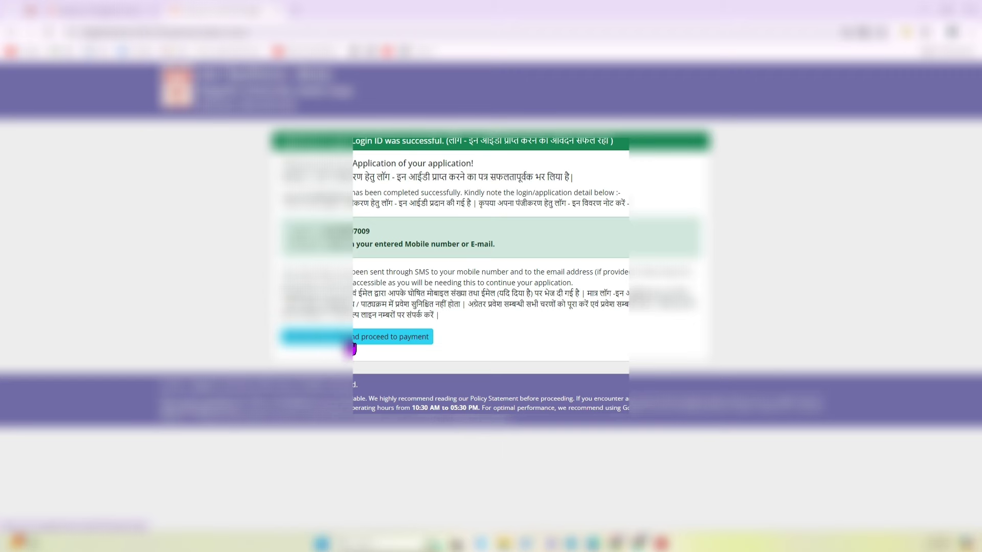
{"action": "left_click", "coordinate": [407, 342]}
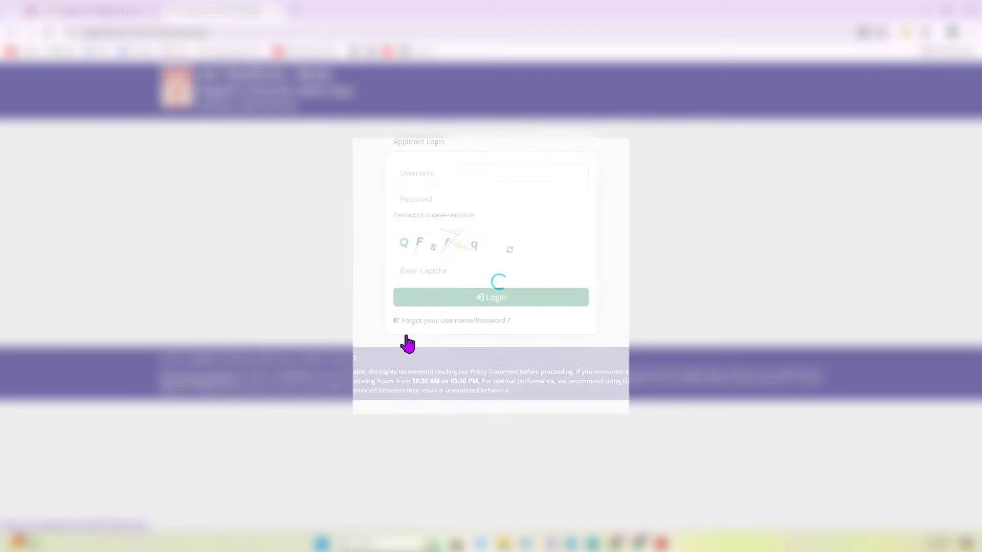
Clear the autofilled old username and saved password from the login form
{"action": "double_click", "coordinate": [459, 174]}
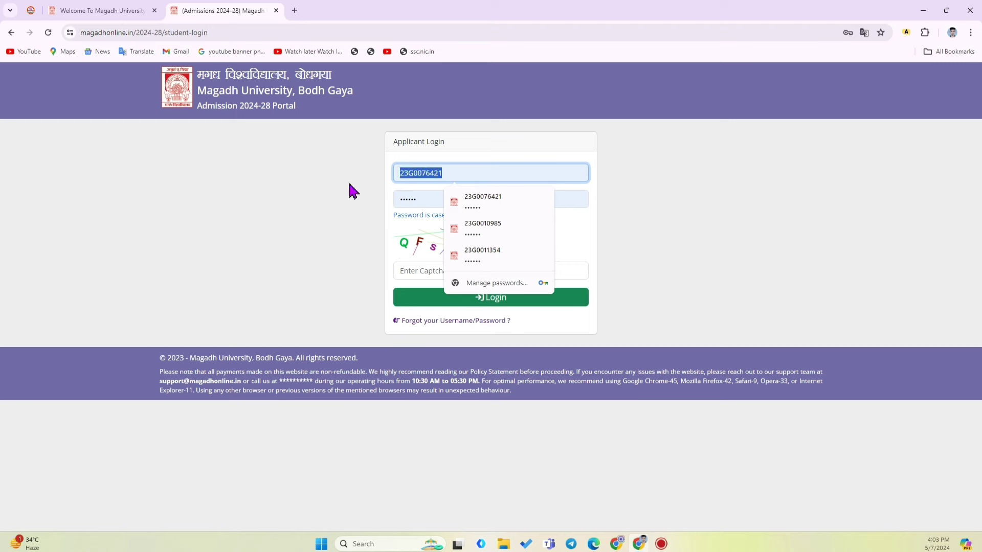
{"action": "key", "text": "BackSpace"}
{"action": "double_click", "coordinate": [439, 198]}
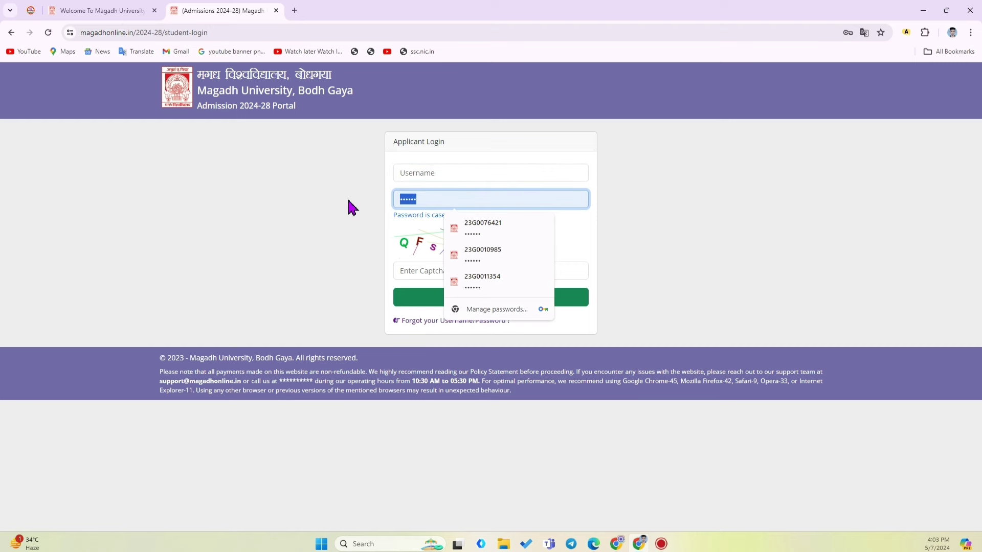
{"action": "key", "text": "BackSpace"}
Paste the new login ID, enter the password and captcha, and log in
{"action": "left_click", "coordinate": [444, 175]}
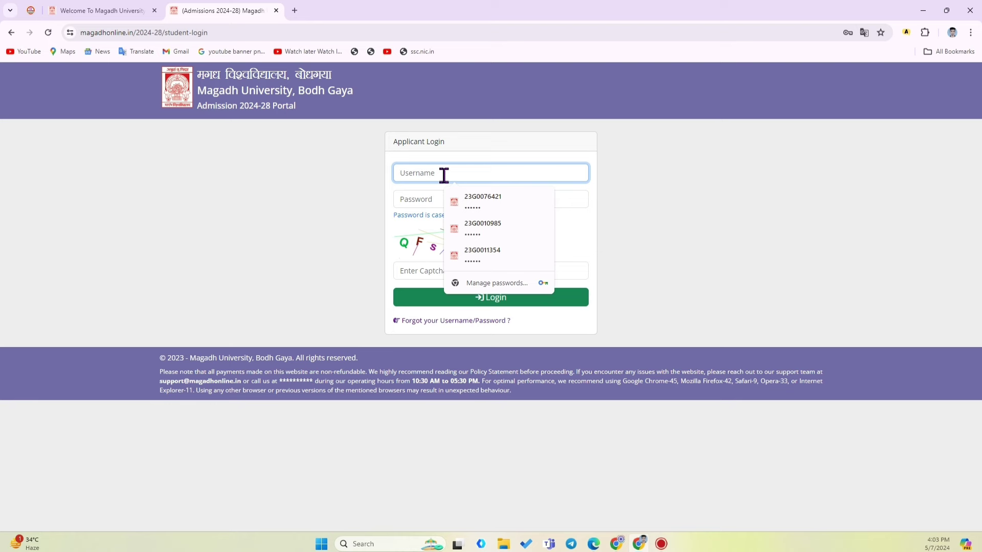
{"action": "key", "text": "ctrl+v"}
{"action": "left_click", "coordinate": [428, 198]}
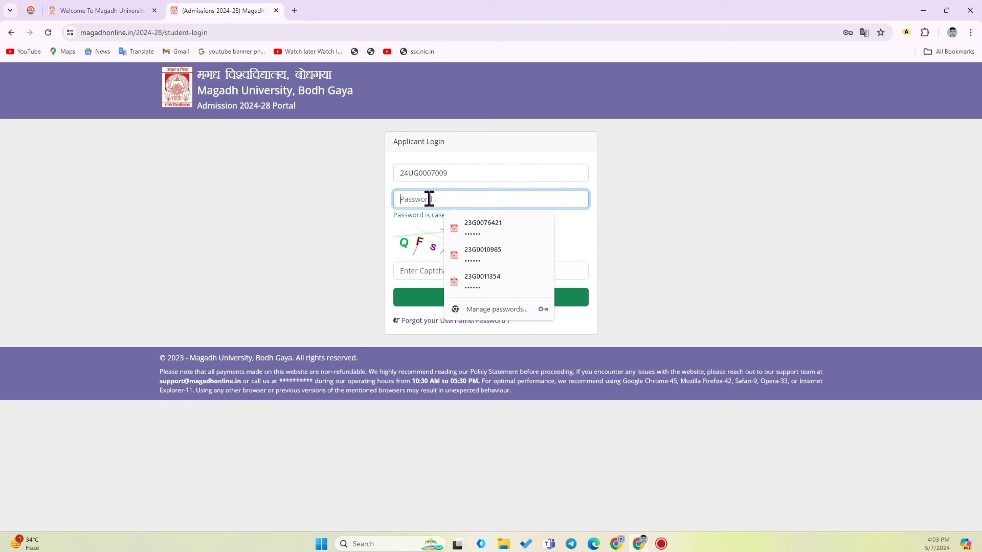
{"action": "left_click", "coordinate": [409, 270]}
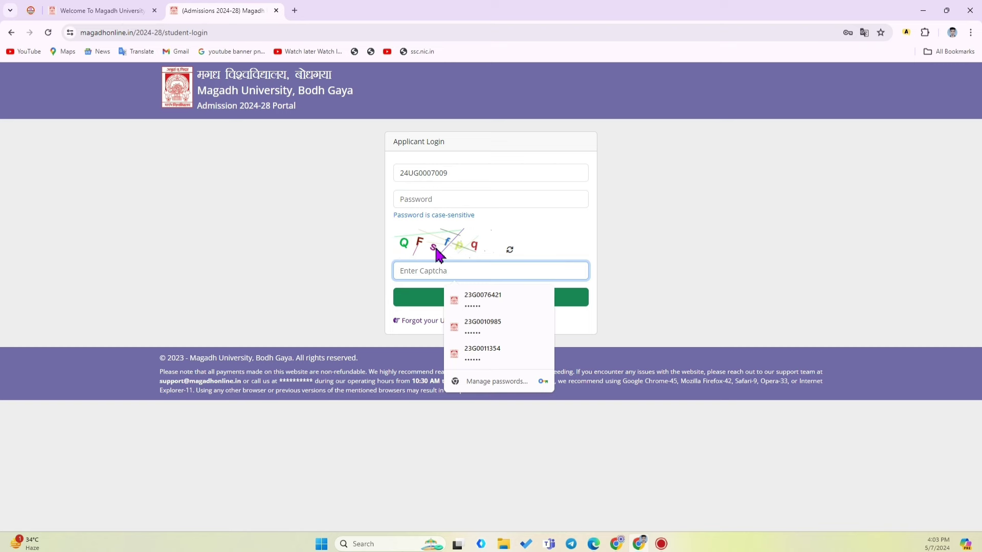
{"action": "left_click", "coordinate": [342, 274]}
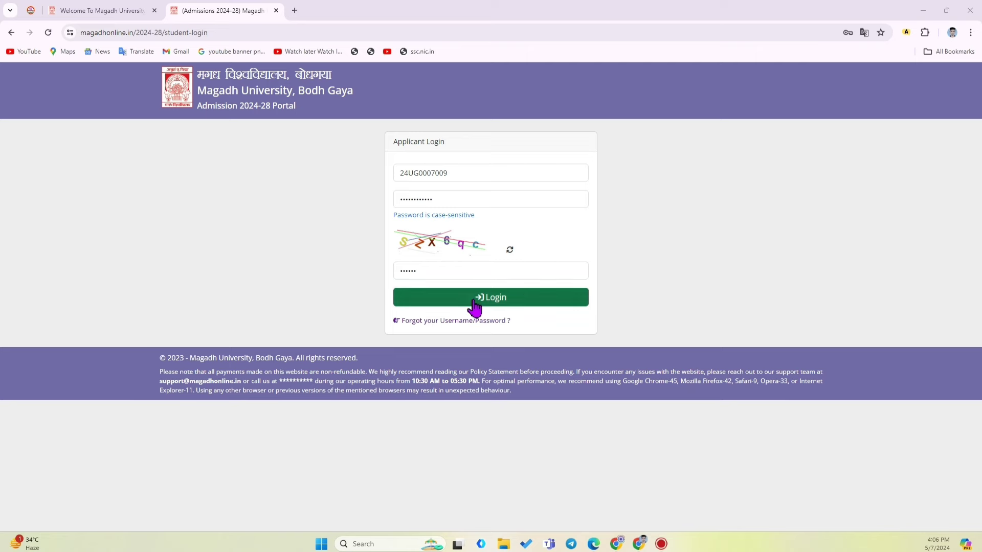
{"action": "left_click", "coordinate": [473, 300]}
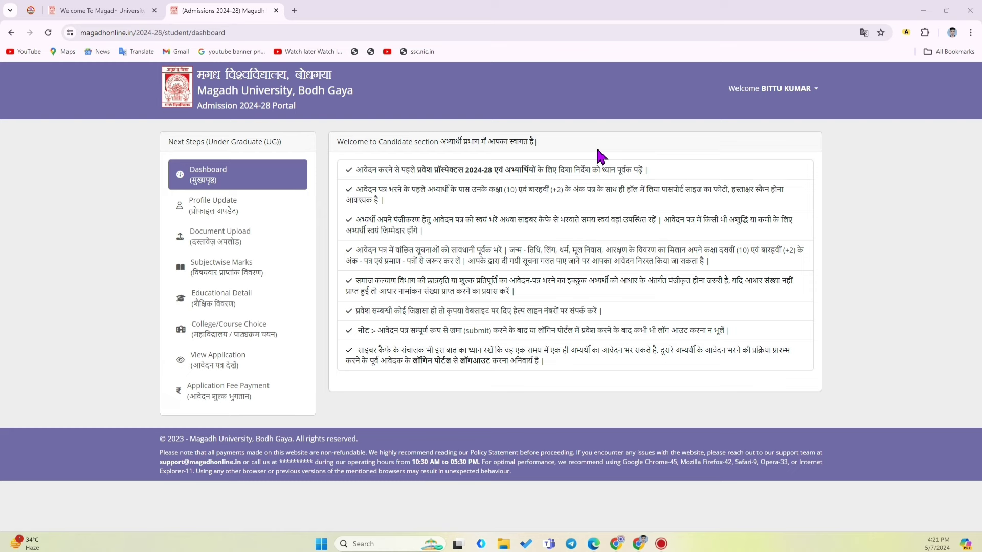
Go from the dashboard to the Profile Update form in the left sidebar
{"action": "left_click", "coordinate": [729, 92]}
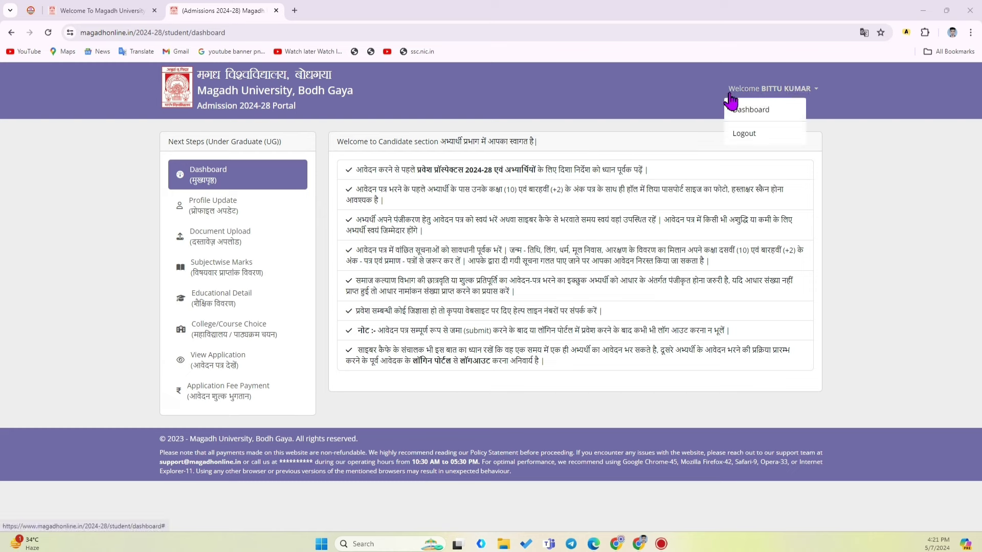
{"action": "left_click", "coordinate": [804, 108]}
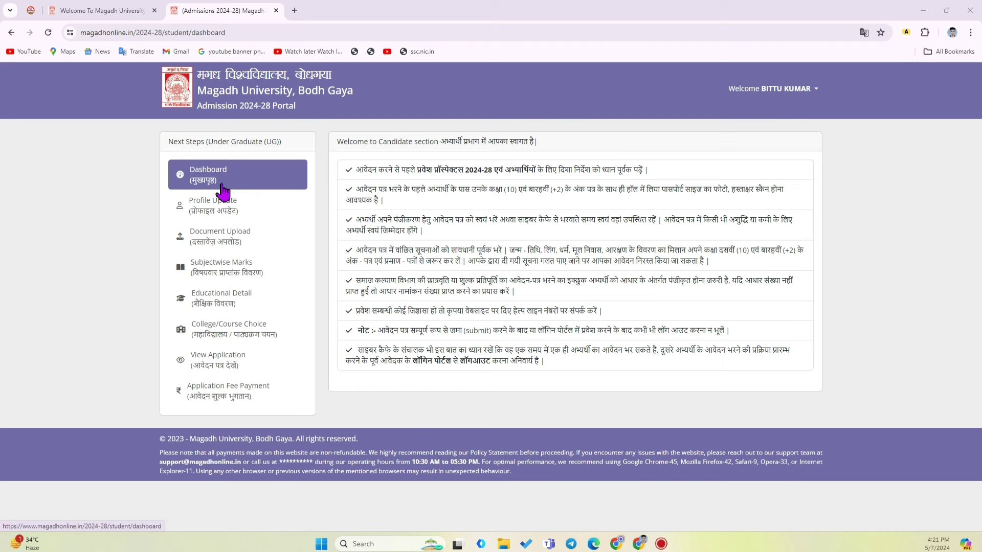
{"action": "left_click", "coordinate": [214, 215]}
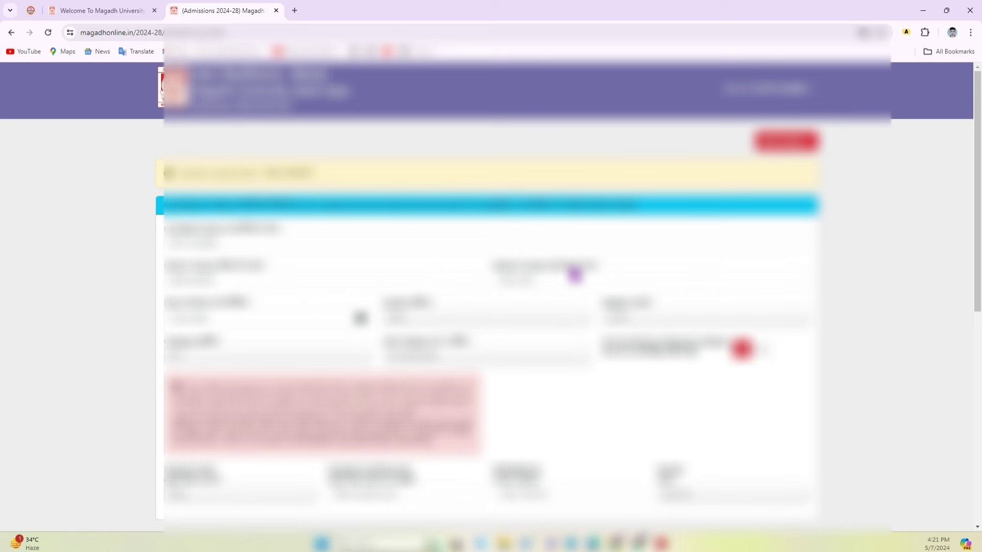
Choose Urban residence and Lower - Middle income group, then update the profile and proceed to uploads
{"action": "scroll", "coordinate": [575, 274], "scroll_direction": "down", "scroll_amount": 8}
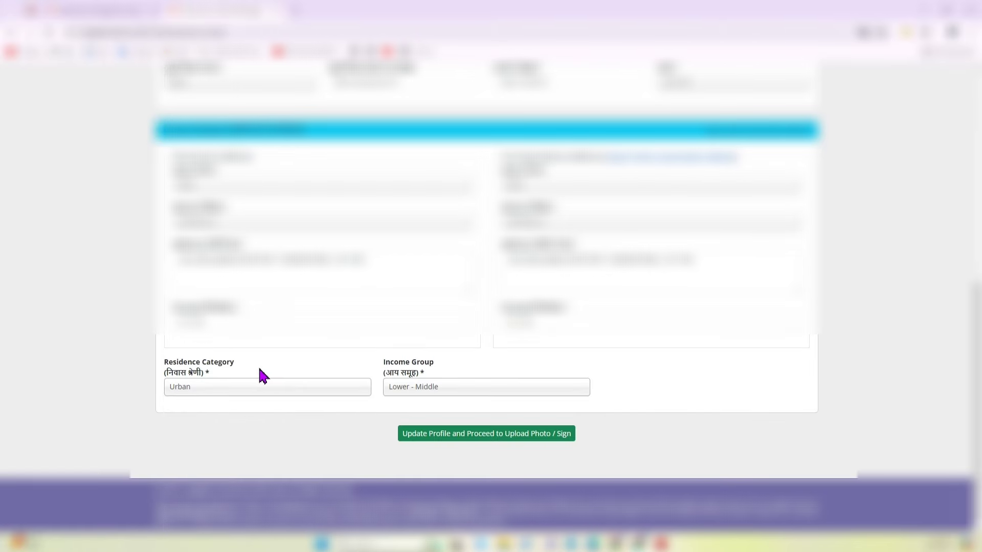
{"action": "left_click", "coordinate": [200, 390]}
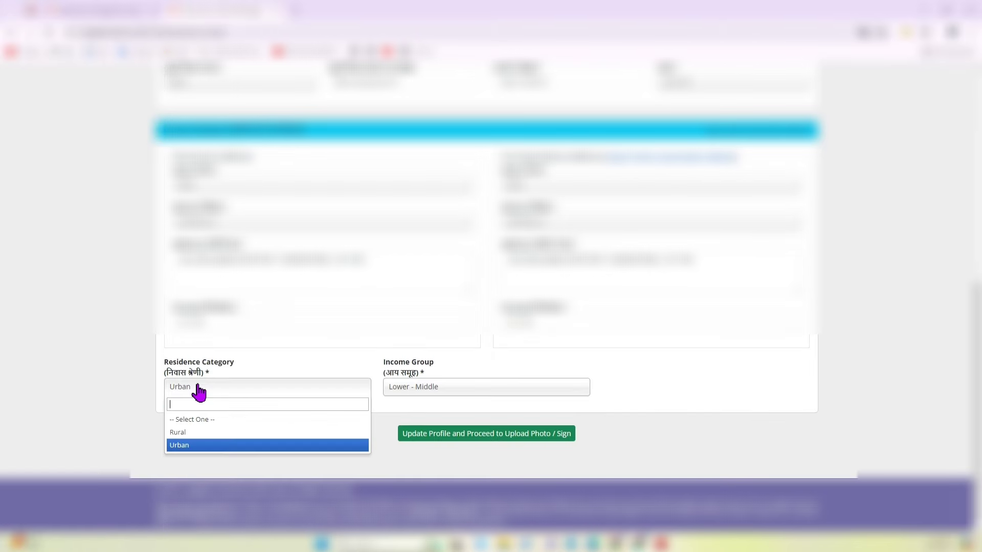
{"action": "left_click", "coordinate": [191, 452]}
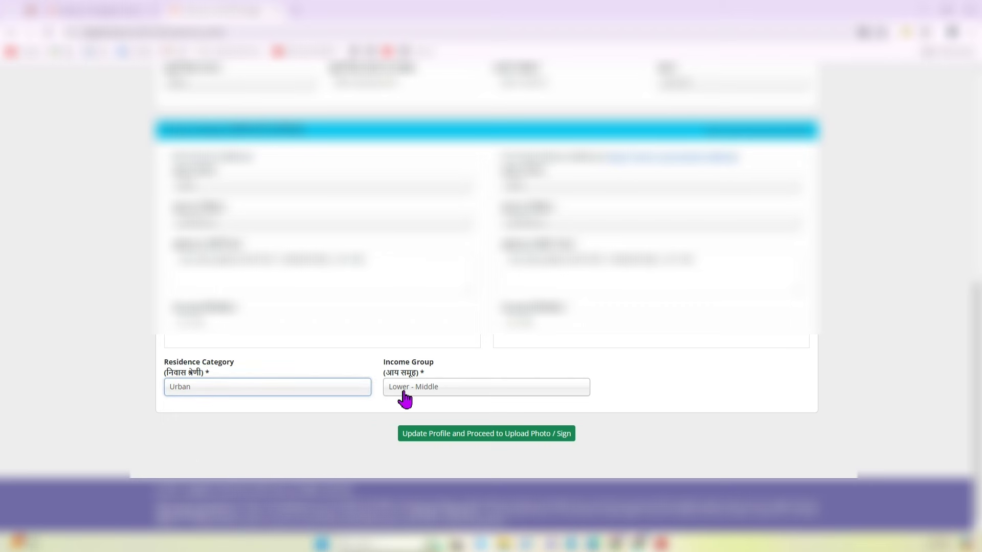
{"action": "left_click", "coordinate": [431, 390]}
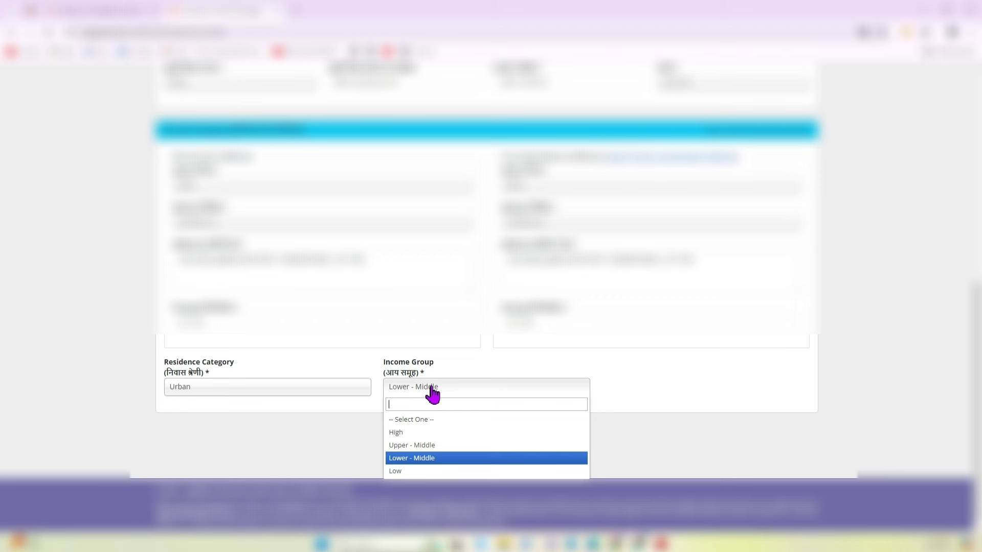
{"action": "left_click", "coordinate": [409, 459]}
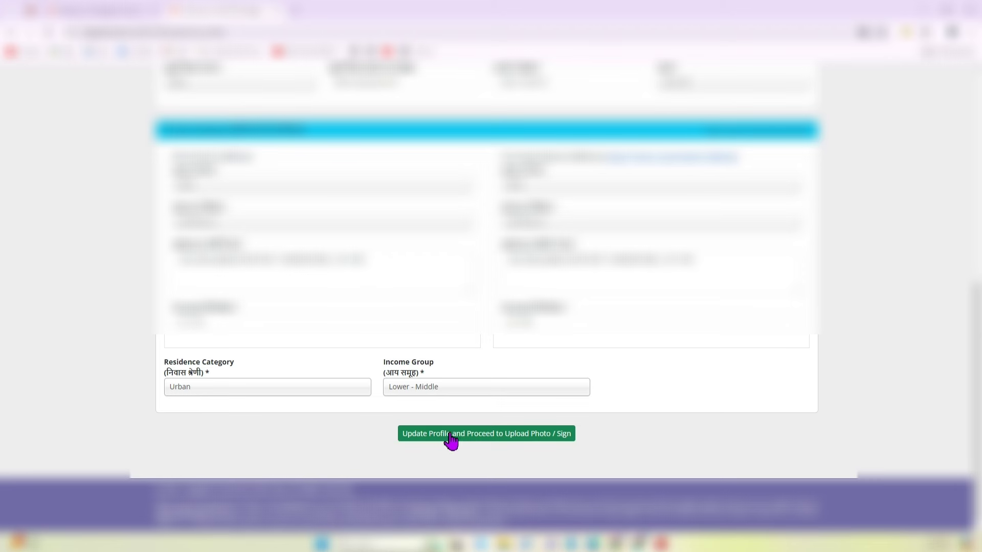
{"action": "left_click", "coordinate": [490, 438]}
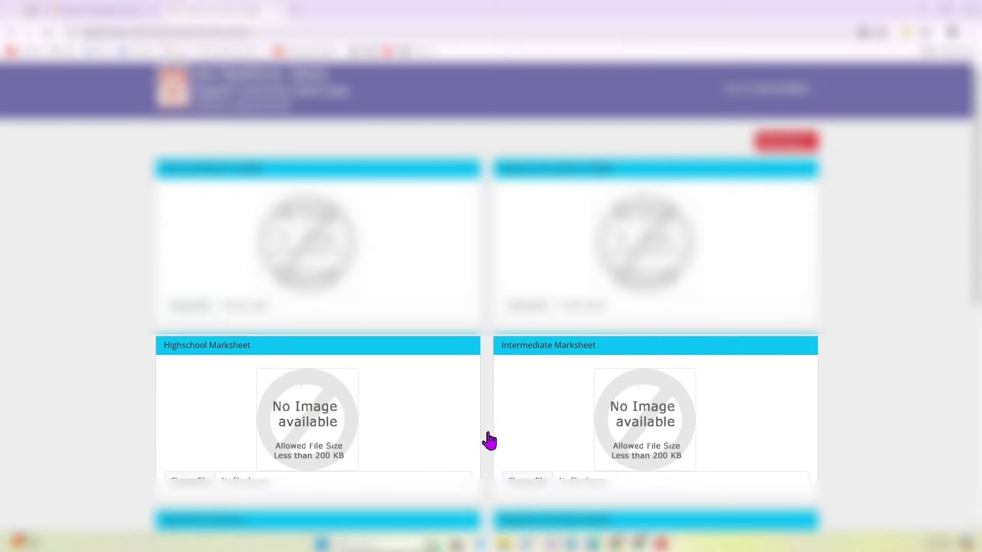
Attach 43_copy_409x528.jpg from Downloads as the applicant's photo
{"action": "scroll", "coordinate": [492, 175], "scroll_direction": "down", "scroll_amount": 2}
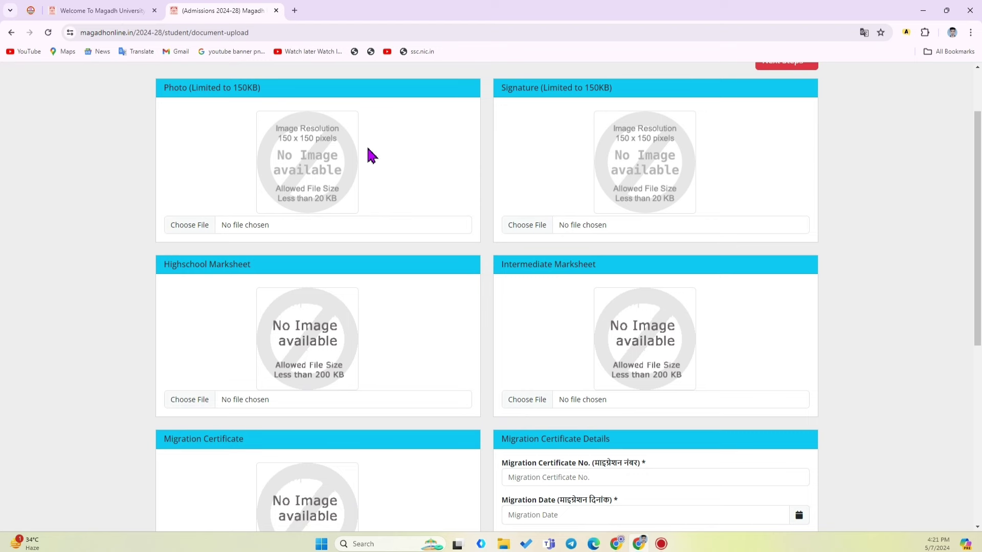
{"action": "left_click_drag", "start_coordinate": [163, 88], "coordinate": [264, 98]}
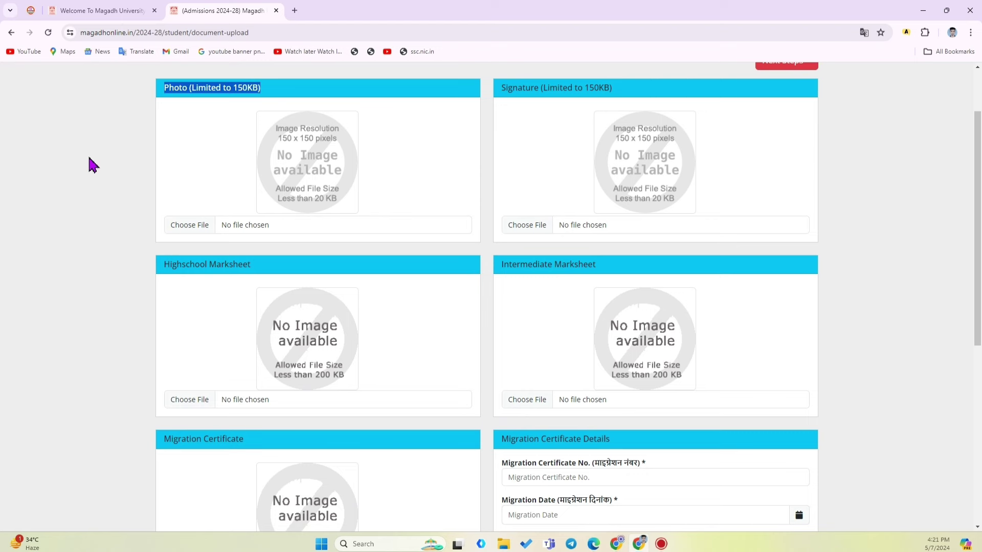
{"action": "left_click", "coordinate": [93, 165]}
{"action": "left_click_drag", "start_coordinate": [164, 88], "coordinate": [279, 102]}
{"action": "left_click", "coordinate": [121, 167]}
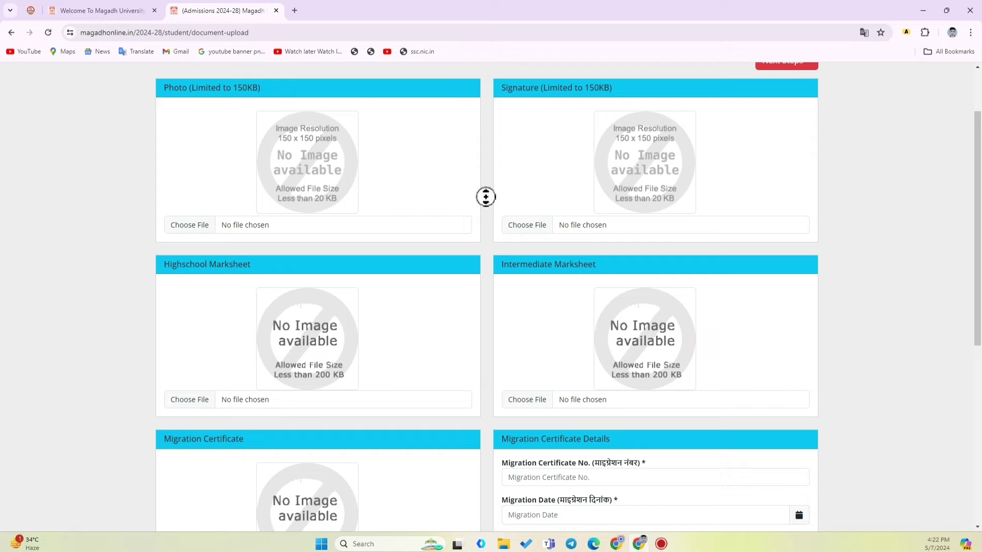
{"action": "scroll", "coordinate": [486, 194], "scroll_direction": "up", "scroll_amount": 2}
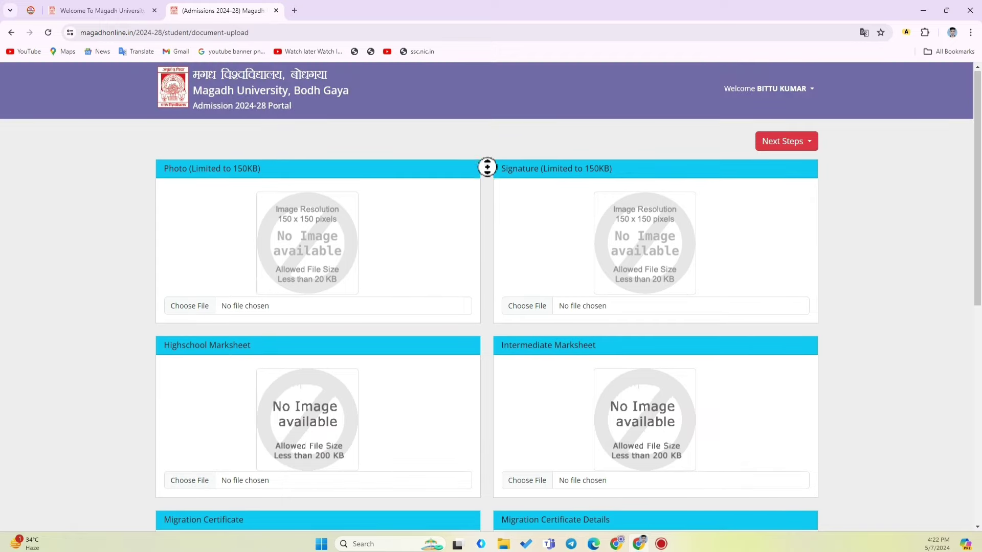
{"action": "scroll", "coordinate": [486, 193], "scroll_direction": "down", "scroll_amount": 1}
{"action": "scroll", "coordinate": [487, 193], "scroll_direction": "up", "scroll_amount": 1}
{"action": "left_click", "coordinate": [188, 308]}
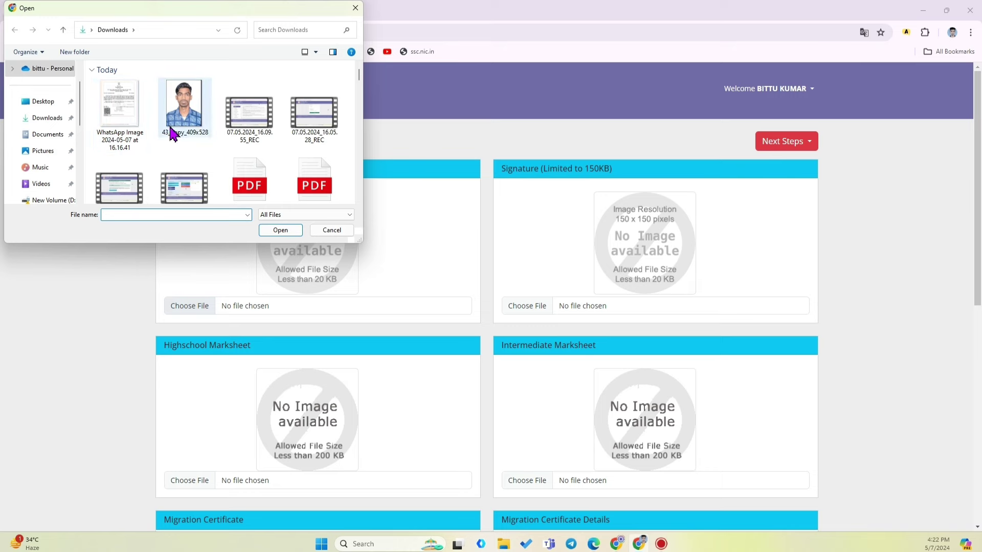
{"action": "left_click", "coordinate": [176, 132]}
{"action": "left_click", "coordinate": [280, 230]}
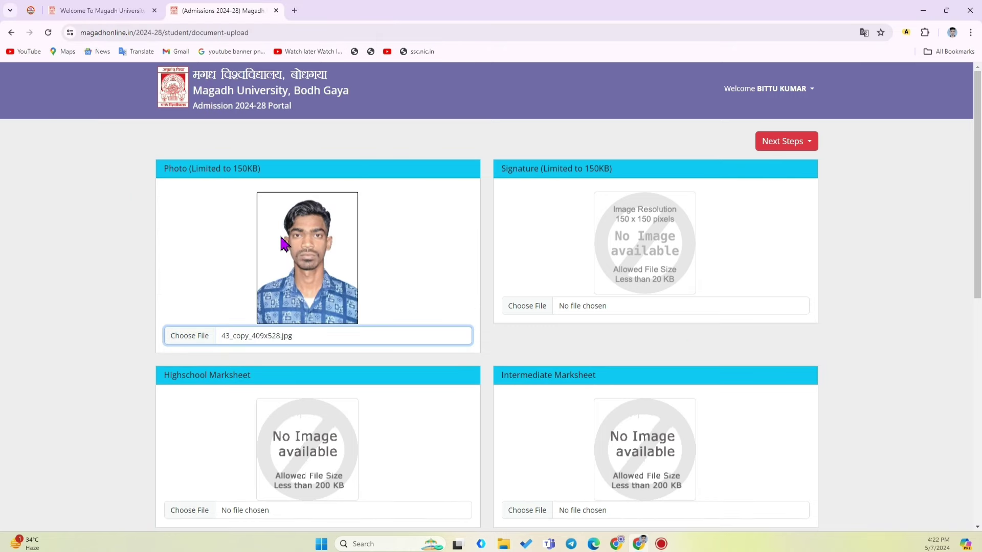
Attach the signature JPEG from the documents folder on New Volume to the Signature slot
{"action": "left_click", "coordinate": [540, 308]}
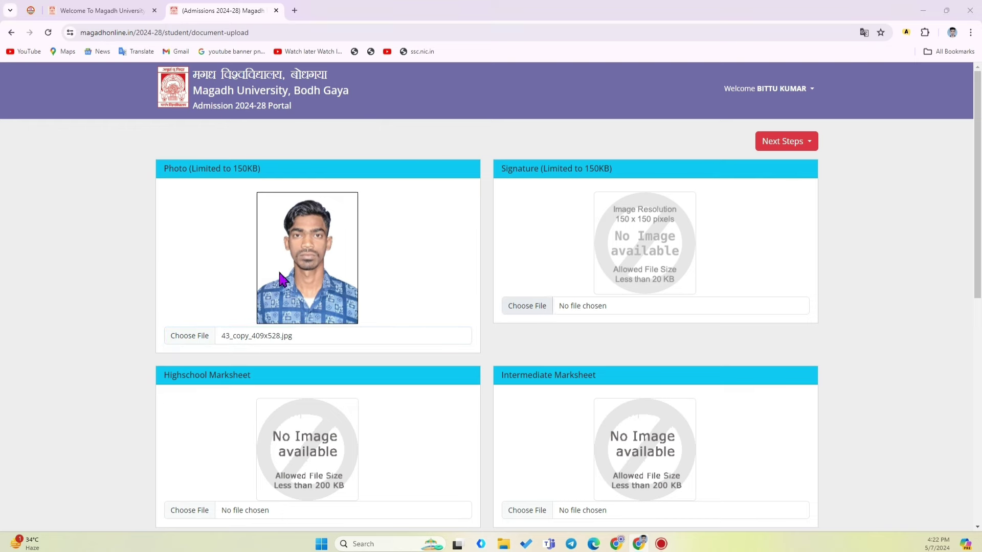
{"action": "scroll", "coordinate": [75, 141], "scroll_direction": "down", "scroll_amount": 3}
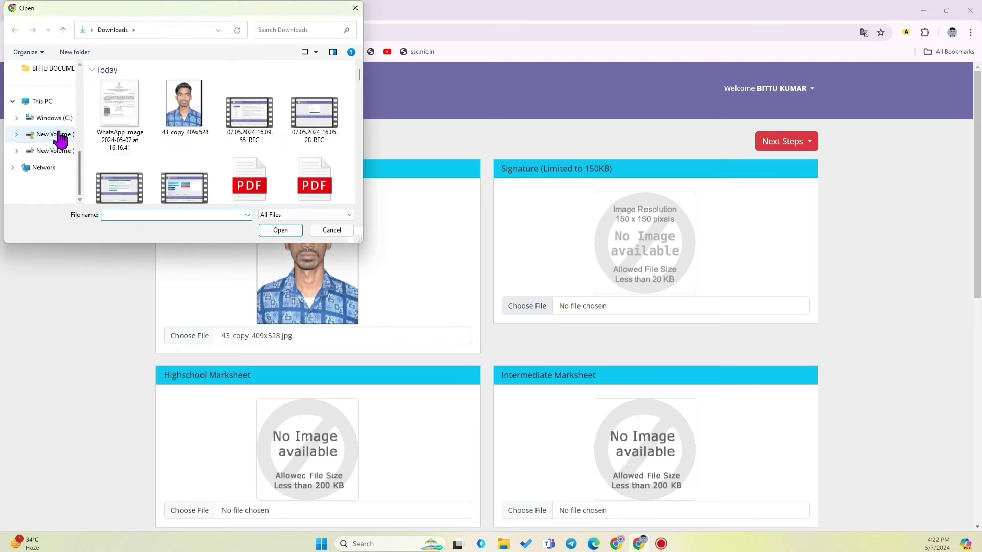
{"action": "left_click", "coordinate": [60, 135]}
{"action": "double_click", "coordinate": [120, 95]}
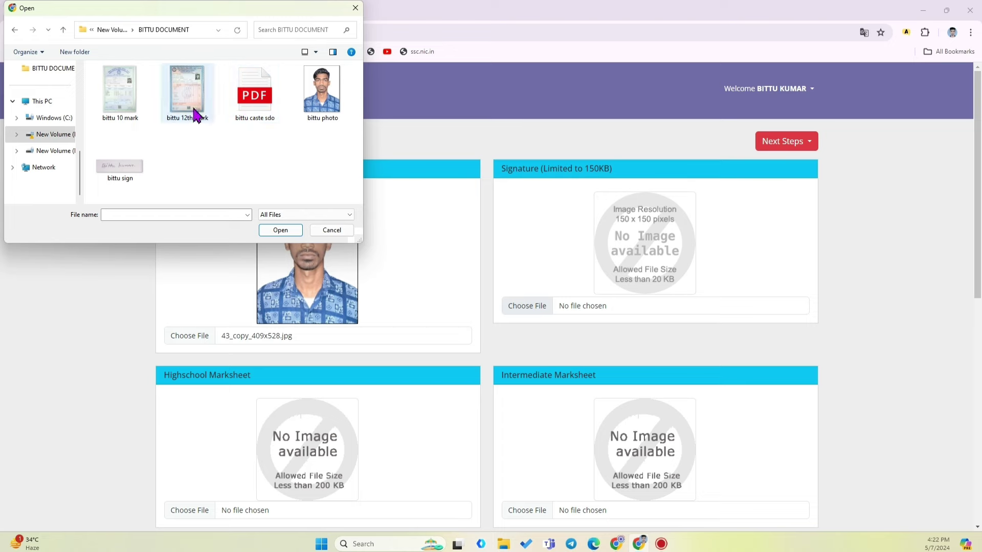
{"action": "left_click", "coordinate": [121, 166]}
{"action": "left_click", "coordinate": [280, 230]}
Review the Highschool and Intermediate Marksheet upload sections further down the page
{"action": "scroll", "coordinate": [473, 241], "scroll_direction": "down", "scroll_amount": 3}
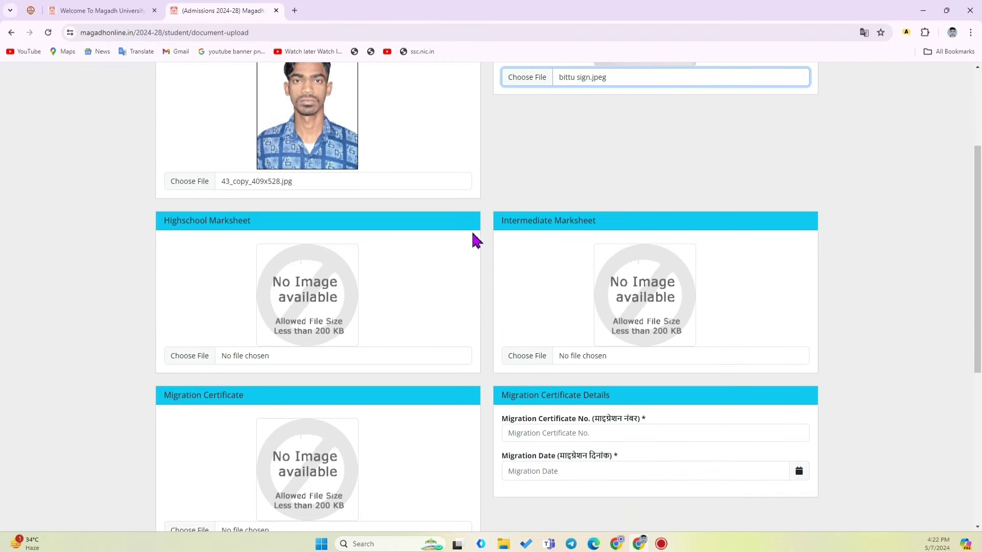
{"action": "scroll", "coordinate": [485, 221], "scroll_direction": "down", "scroll_amount": 2}
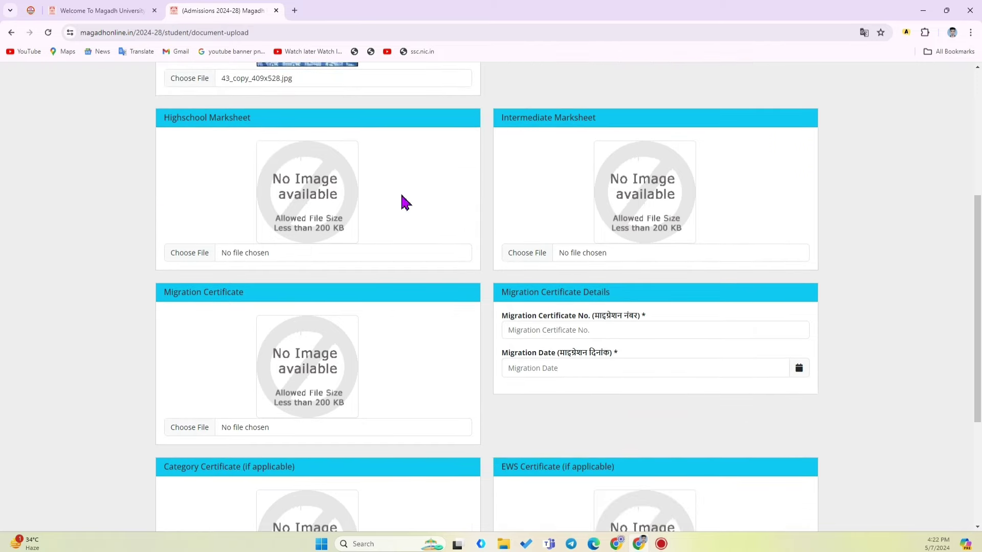
{"action": "left_click_drag", "start_coordinate": [164, 118], "coordinate": [271, 136]}
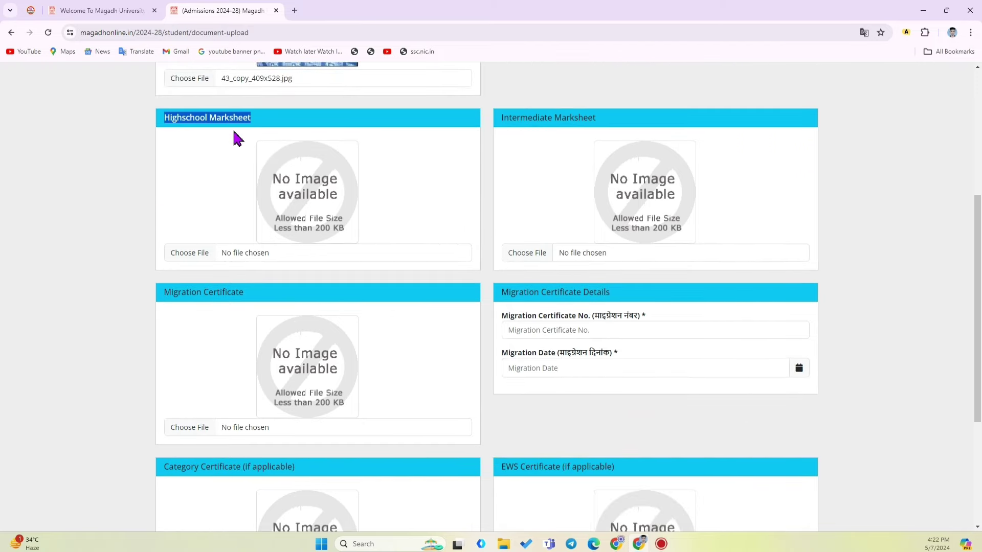
{"action": "left_click", "coordinate": [146, 141]}
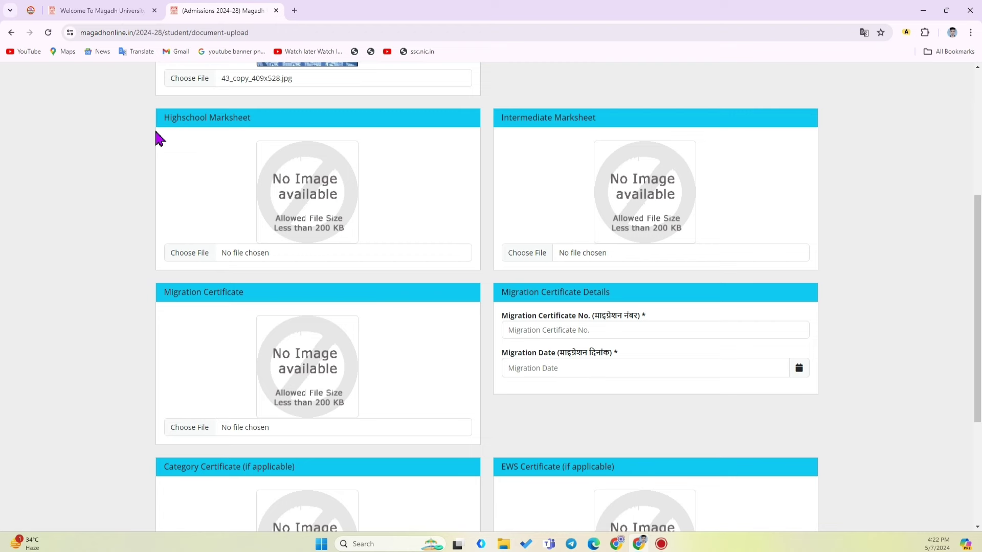
{"action": "left_click_drag", "start_coordinate": [505, 124], "coordinate": [602, 131]}
{"action": "left_click", "coordinate": [602, 121]}
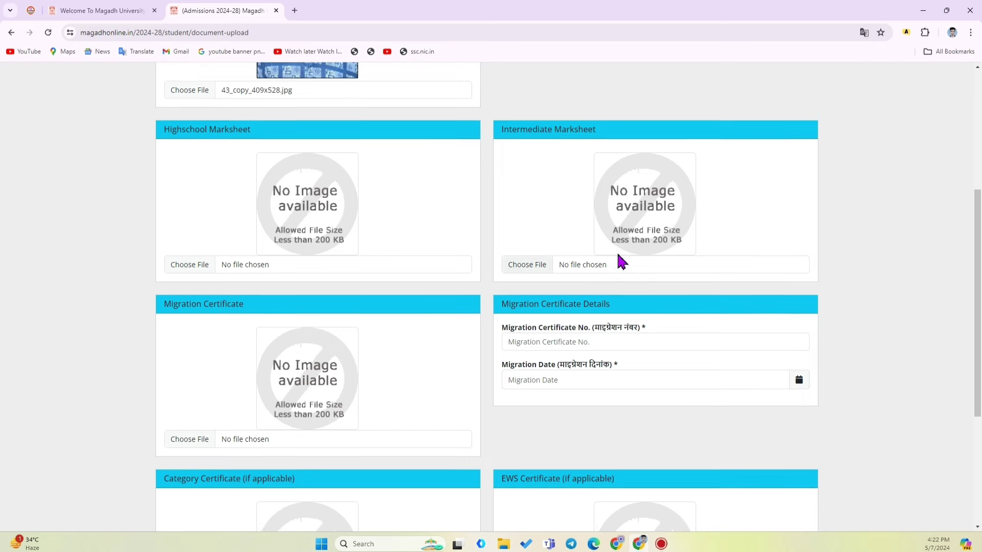
{"action": "scroll", "coordinate": [619, 251], "scroll_direction": "up", "scroll_amount": 1}
{"action": "scroll", "coordinate": [512, 220], "scroll_direction": "down", "scroll_amount": 3}
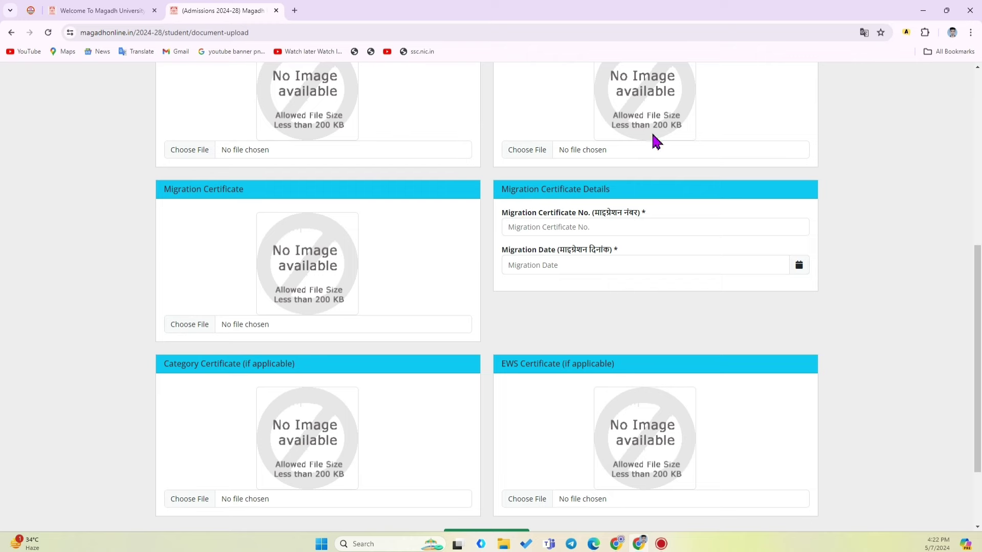
{"action": "scroll", "coordinate": [548, 164], "scroll_direction": "up", "scroll_amount": 3}
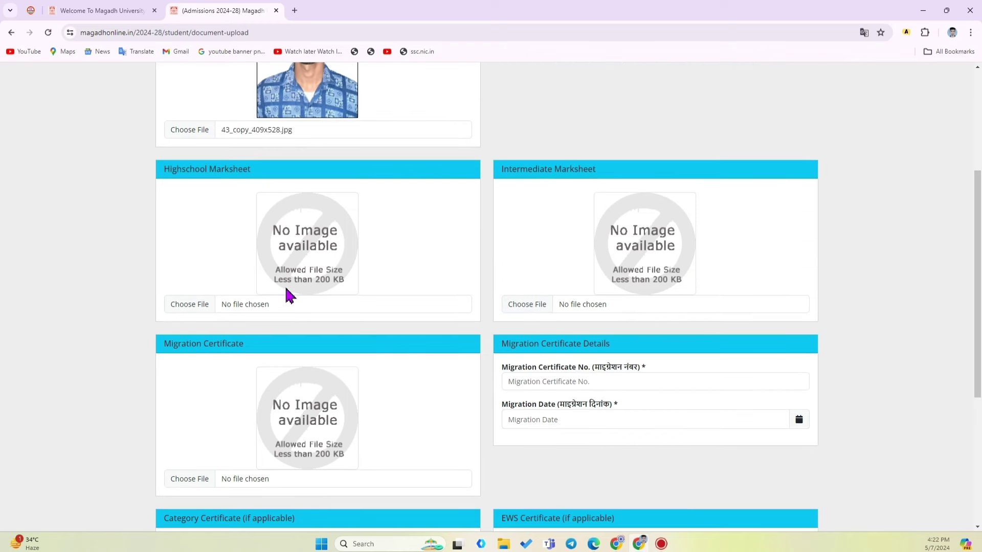
{"action": "scroll", "coordinate": [593, 228], "scroll_direction": "down", "scroll_amount": 3}
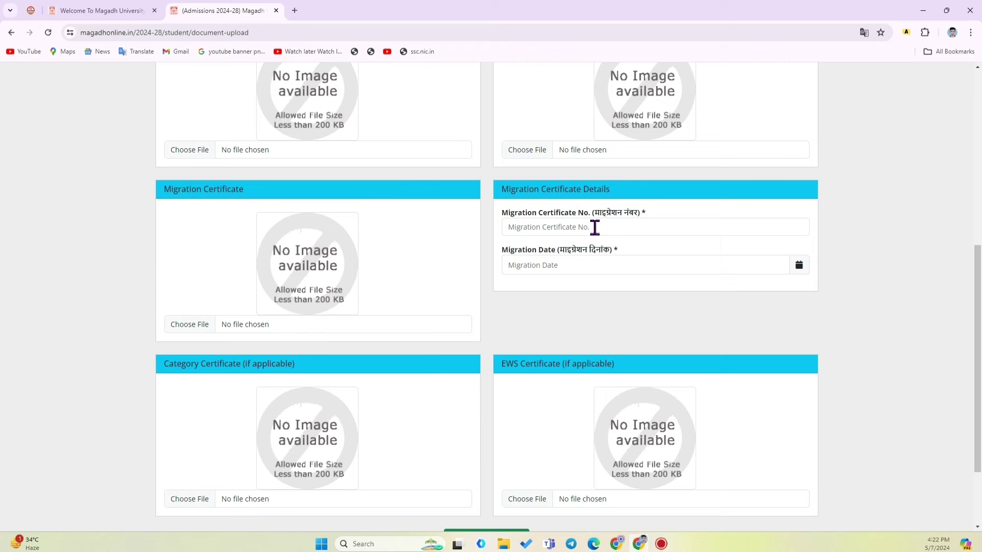
{"action": "middle_click", "coordinate": [491, 179]}
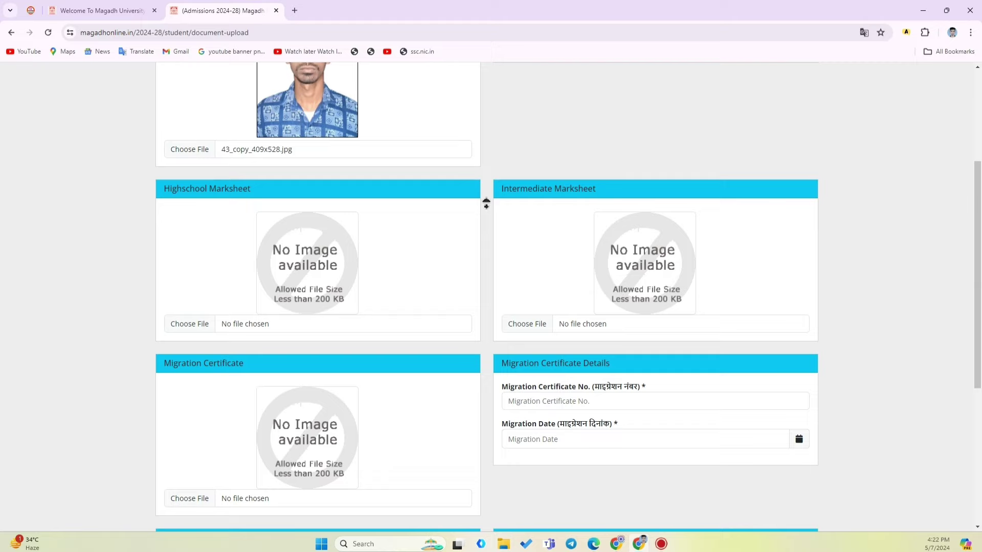
{"action": "middle_click", "coordinate": [486, 213]}
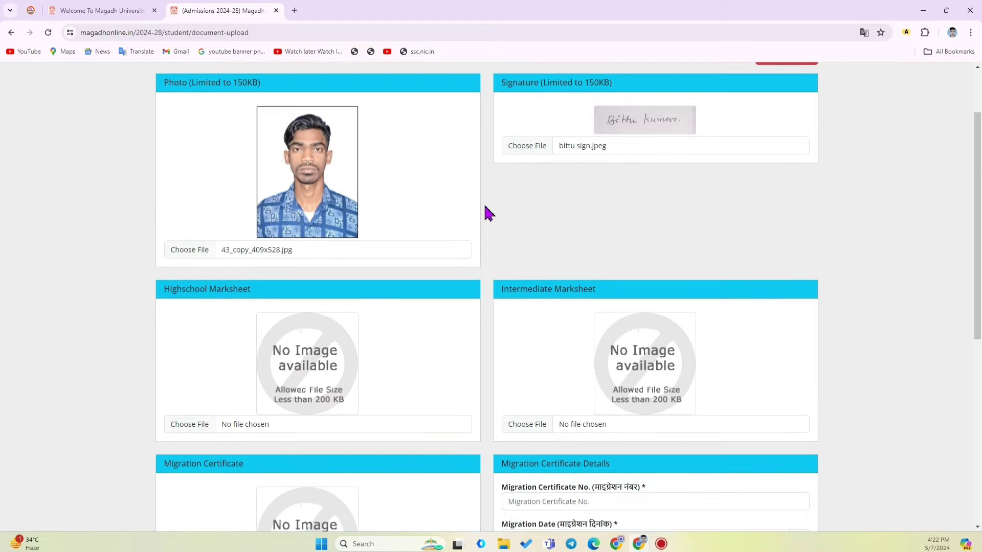
{"action": "middle_click", "coordinate": [486, 266]}
{"action": "middle_click", "coordinate": [488, 270]}
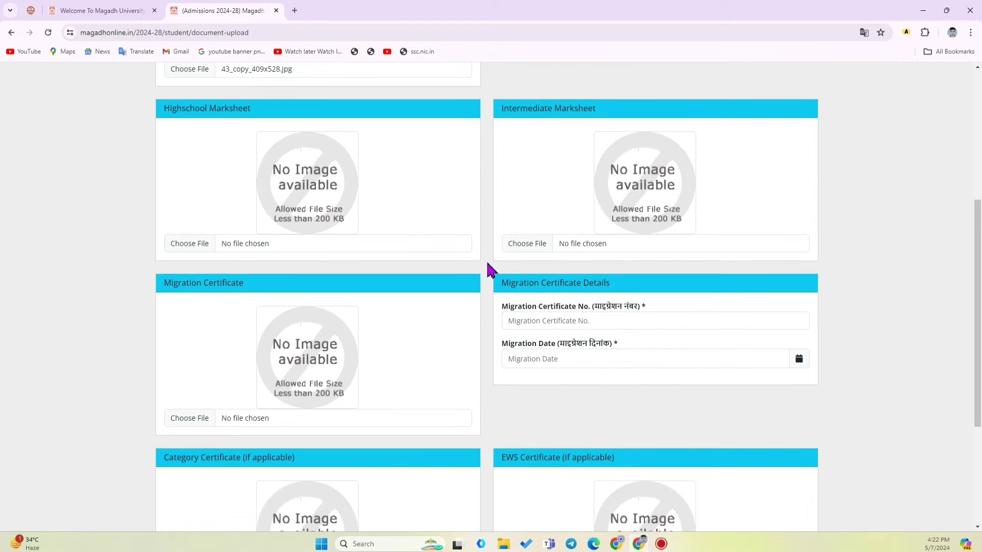
{"action": "scroll", "coordinate": [488, 269], "scroll_direction": "up", "scroll_amount": 4}
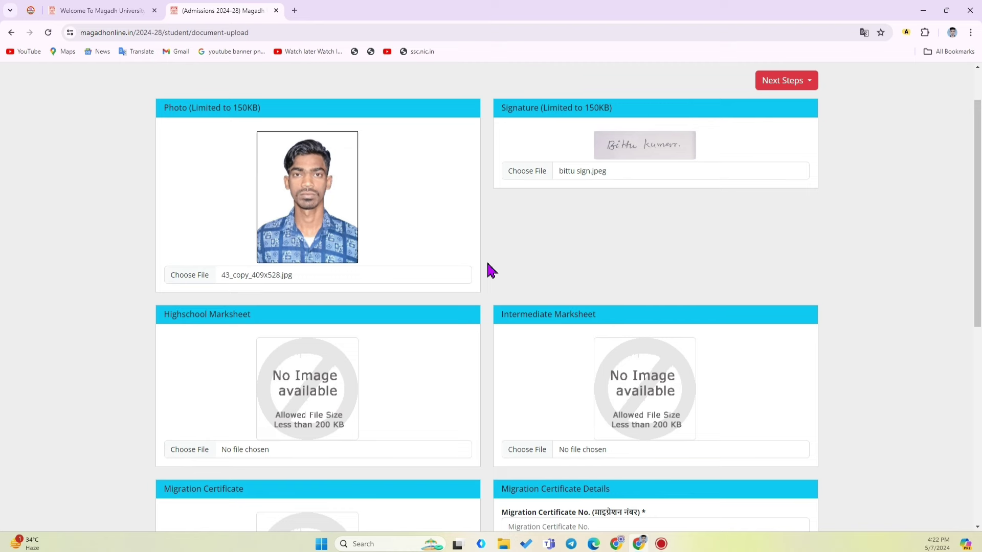
{"action": "middle_click", "coordinate": [486, 249]}
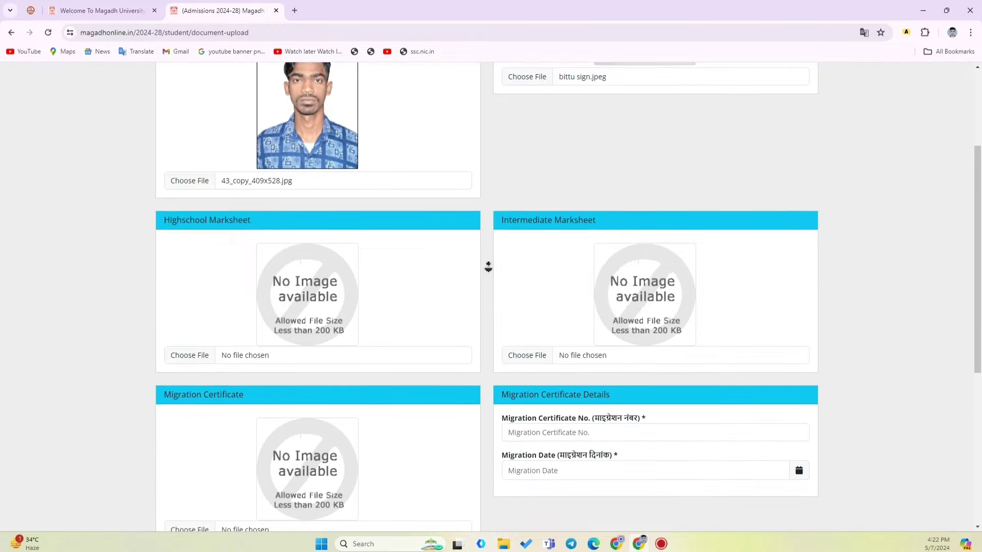
{"action": "middle_click", "coordinate": [491, 269]}
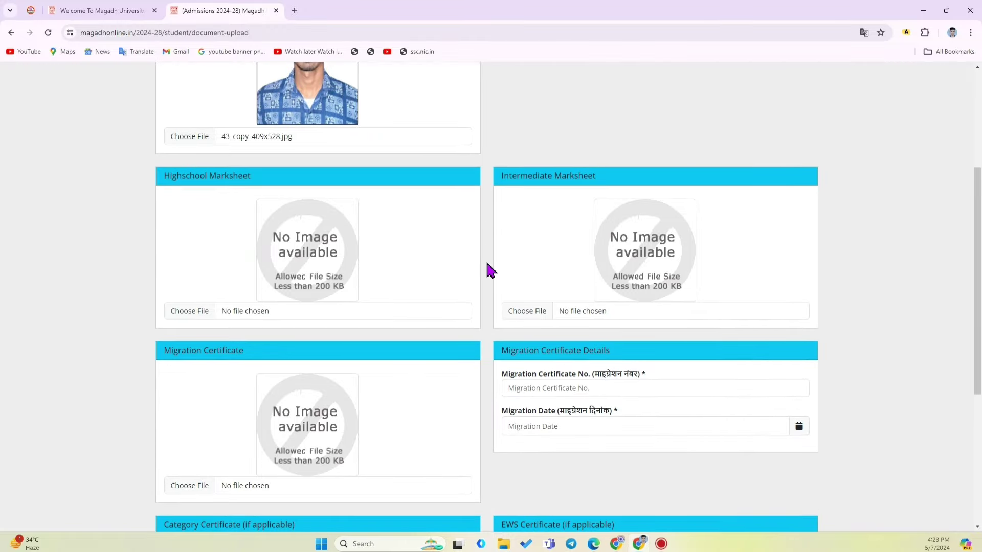
{"action": "middle_click", "coordinate": [487, 212]}
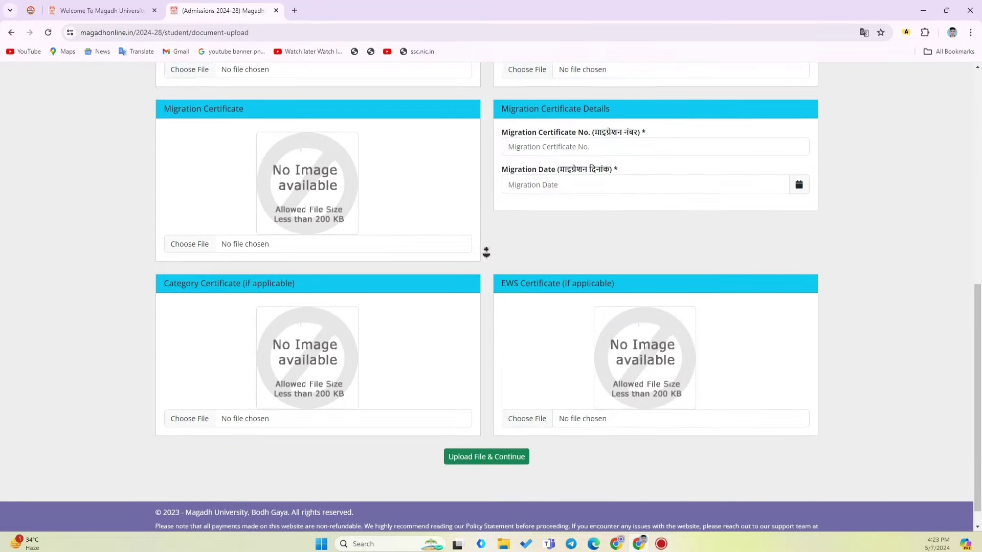
{"action": "middle_click", "coordinate": [487, 252]}
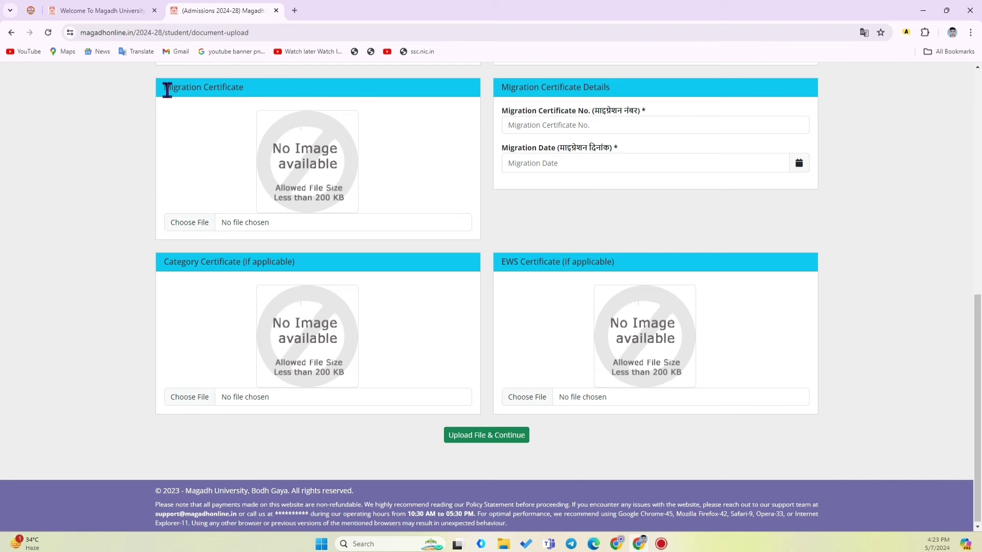
{"action": "left_click_drag", "start_coordinate": [168, 90], "coordinate": [261, 92]}
{"action": "left_click", "coordinate": [245, 101]}
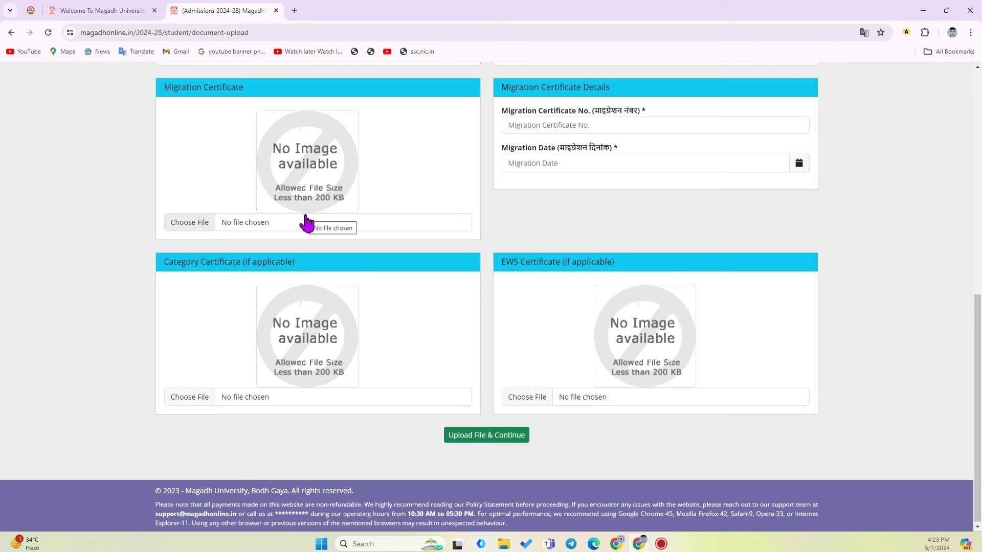
{"action": "scroll", "coordinate": [304, 220], "scroll_direction": "up", "scroll_amount": 9}
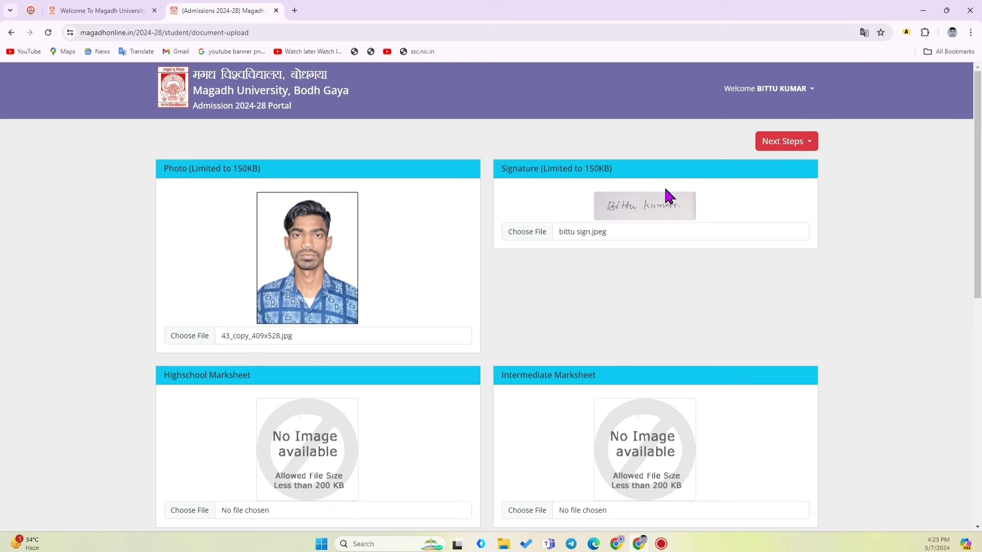
{"action": "scroll", "coordinate": [491, 214], "scroll_direction": "down", "scroll_amount": 8}
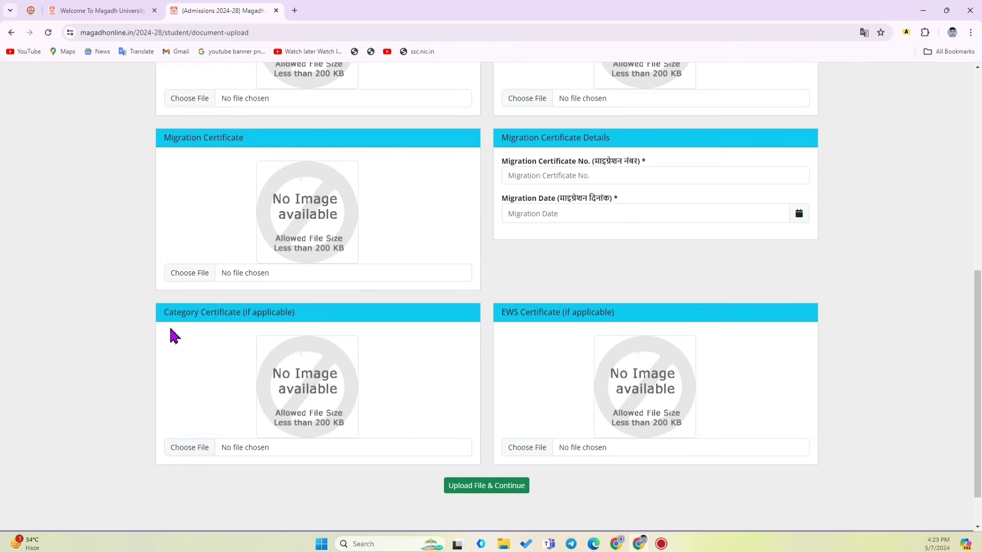
{"action": "left_click_drag", "start_coordinate": [164, 323], "coordinate": [333, 326]}
{"action": "left_click", "coordinate": [107, 354]}
{"action": "left_click", "coordinate": [184, 452]}
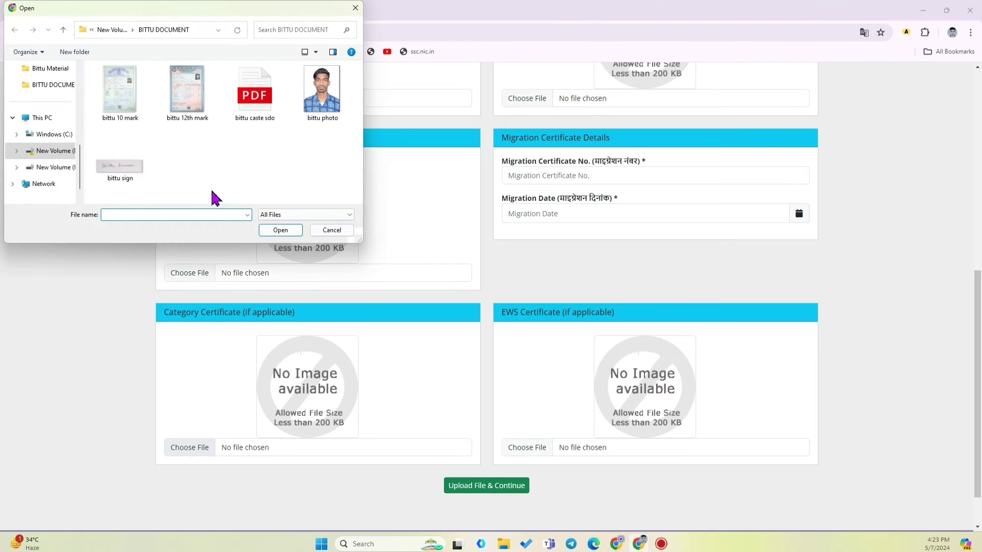
{"action": "left_click", "coordinate": [331, 230]}
{"action": "mouse_move", "coordinate": [507, 313]}
{"action": "left_mouse_down"}
{"action": "mouse_move", "coordinate": [672, 322]}
{"action": "mouse_move", "coordinate": [501, 320]}
{"action": "left_mouse_up"}
{"action": "left_click", "coordinate": [530, 291]}
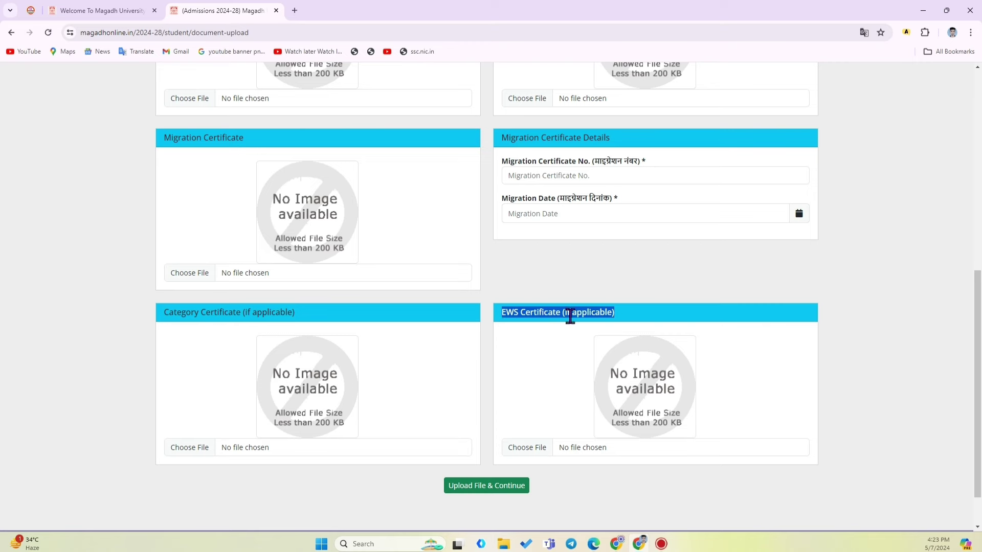
{"action": "left_click", "coordinate": [590, 287]}
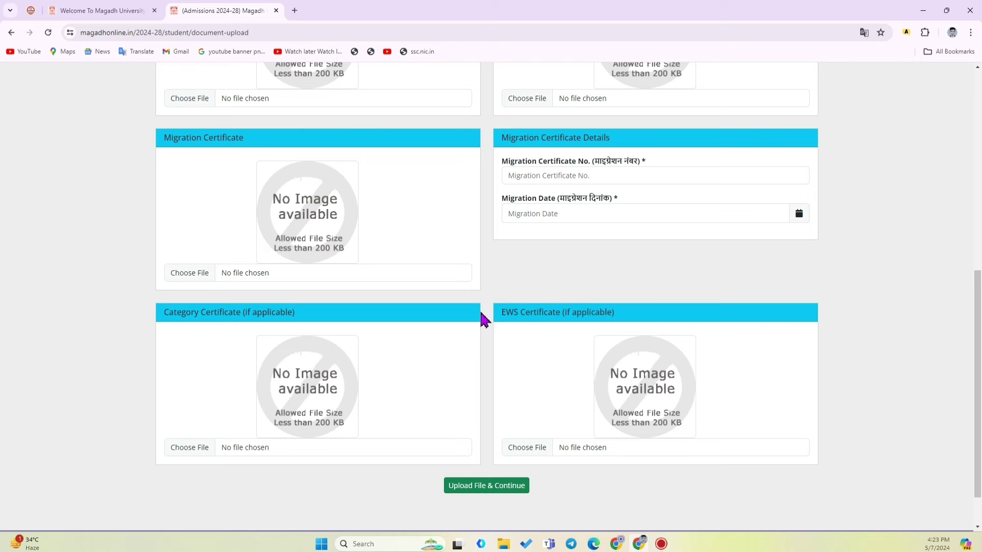
{"action": "scroll", "coordinate": [490, 322], "scroll_direction": "up", "scroll_amount": 3}
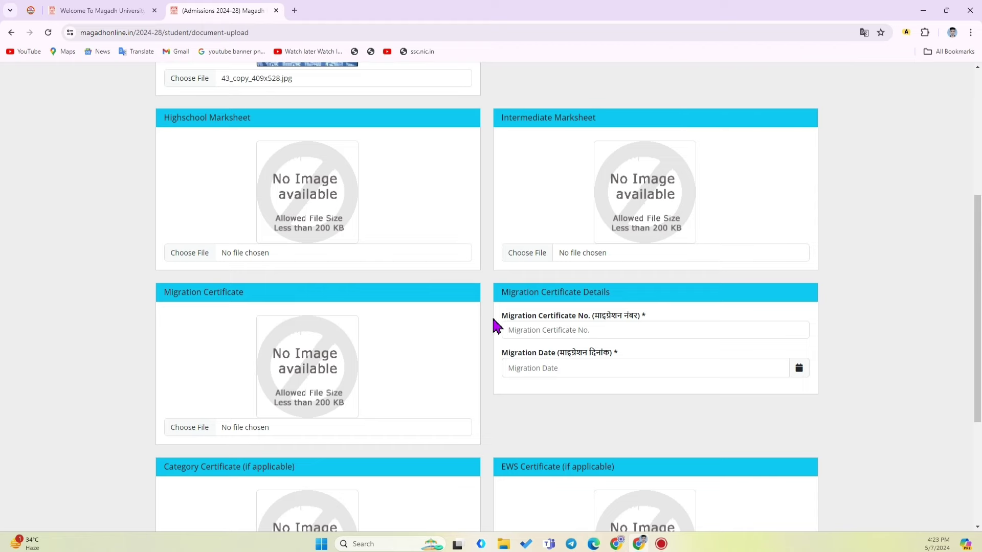
{"action": "scroll", "coordinate": [491, 324], "scroll_direction": "up", "scroll_amount": 5}
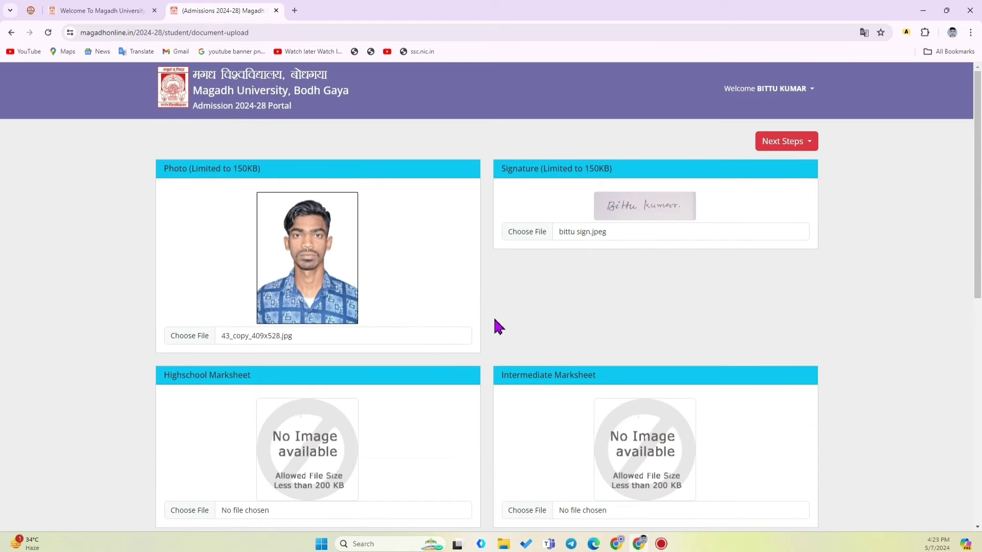
{"action": "scroll", "coordinate": [499, 327], "scroll_direction": "down", "scroll_amount": 8}
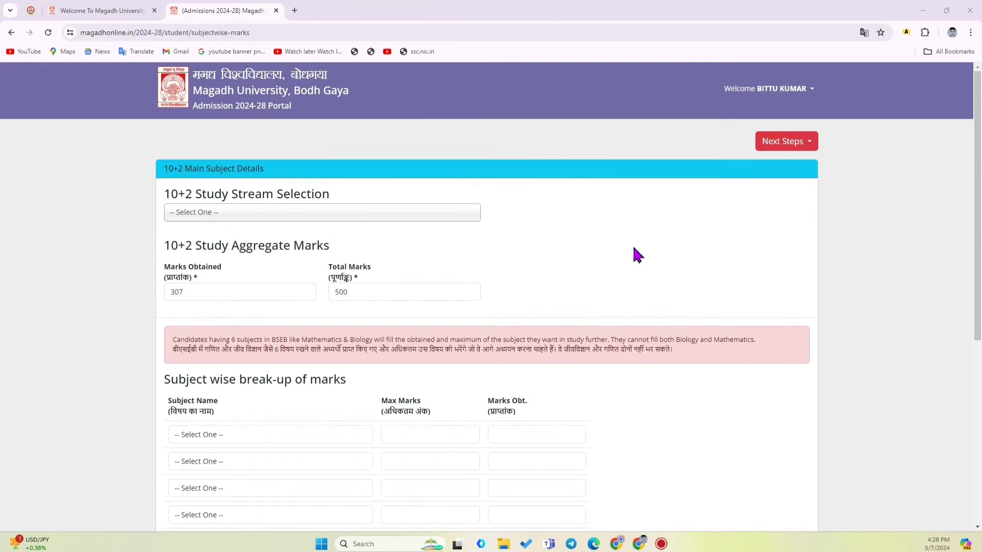
Choose Science in the 10+2 Study Stream Selection dropdown
{"action": "scroll", "coordinate": [572, 175], "scroll_direction": "down", "scroll_amount": 6}
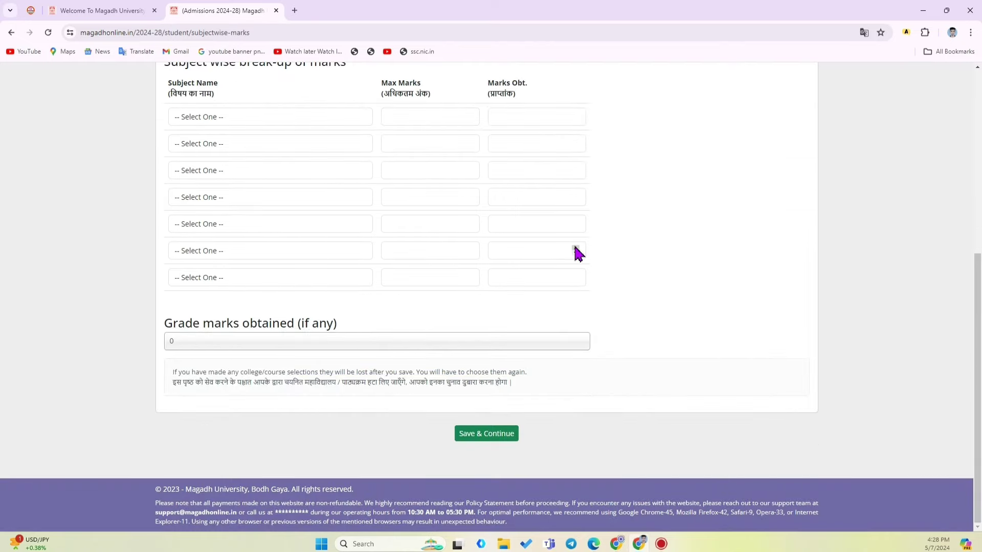
{"action": "scroll", "coordinate": [578, 253], "scroll_direction": "up", "scroll_amount": 3}
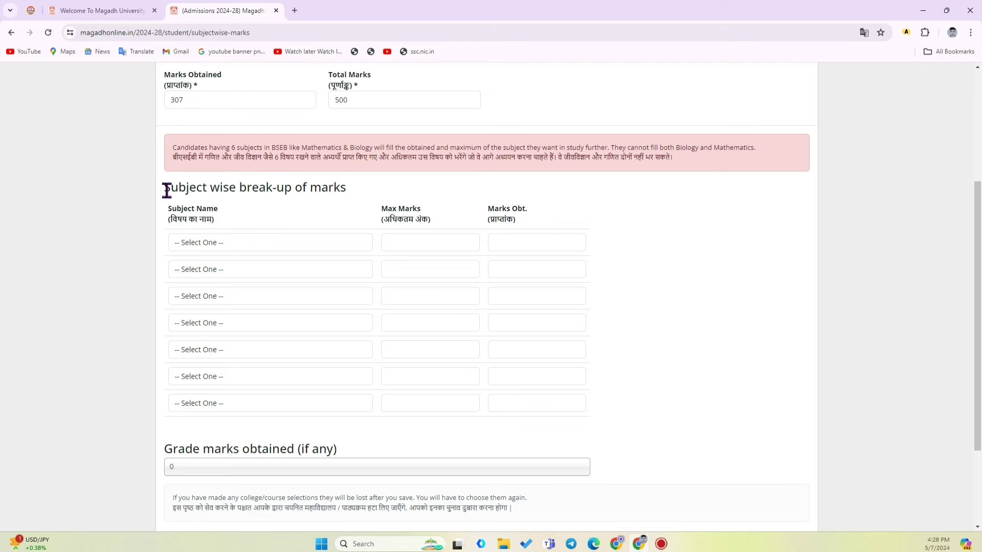
{"action": "left_click_drag", "start_coordinate": [166, 190], "coordinate": [346, 191]}
{"action": "left_click", "coordinate": [351, 197]}
{"action": "scroll", "coordinate": [355, 198], "scroll_direction": "up", "scroll_amount": 3}
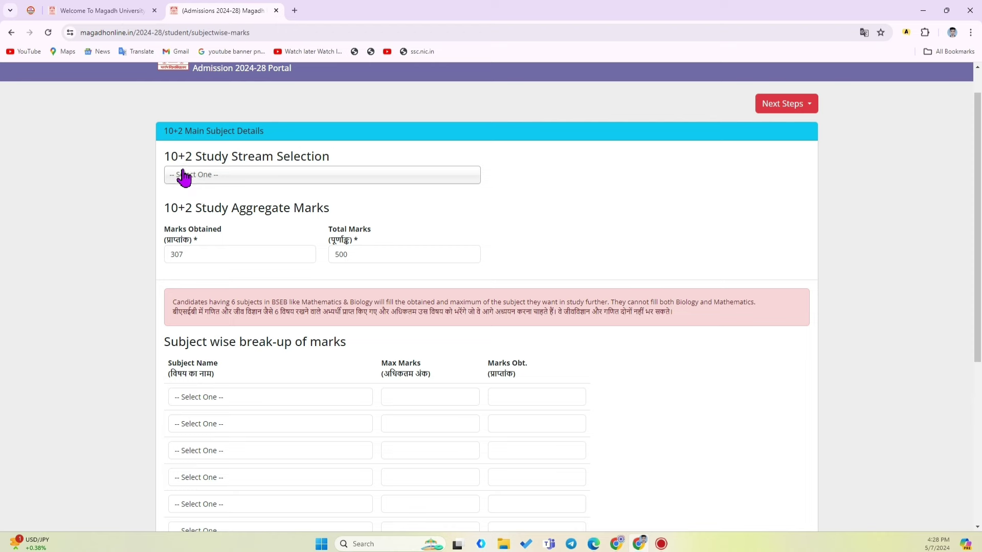
{"action": "left_click_drag", "start_coordinate": [165, 157], "coordinate": [332, 160]}
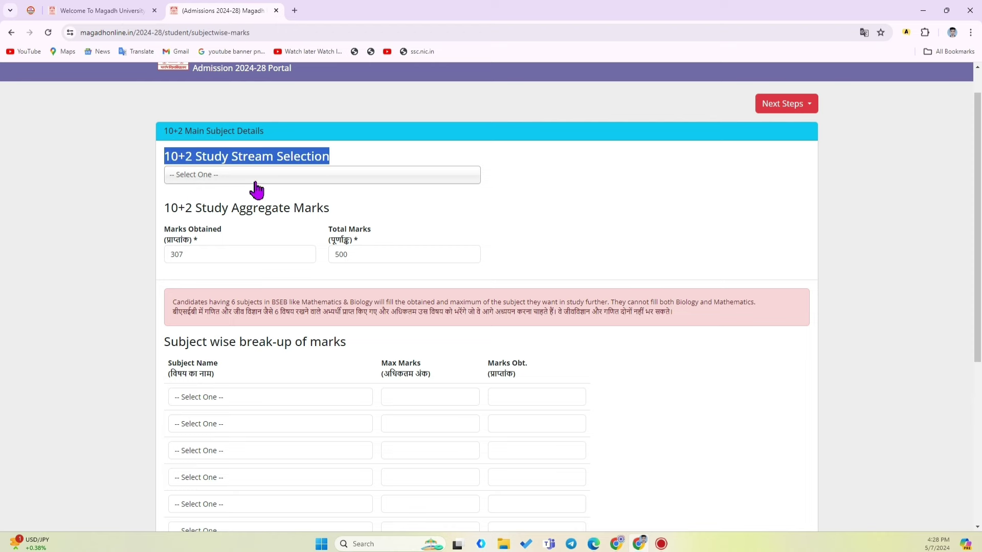
{"action": "left_click", "coordinate": [353, 161]}
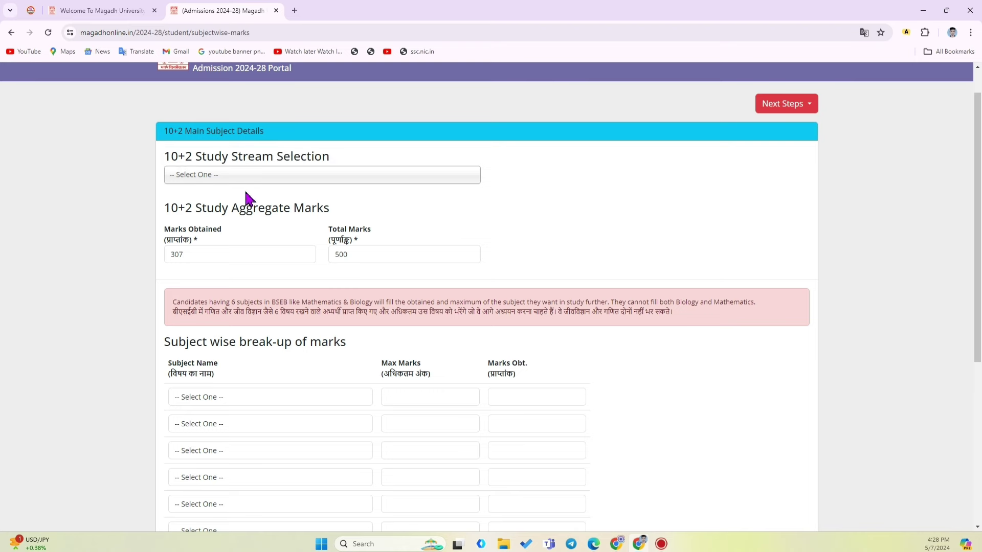
{"action": "left_click", "coordinate": [238, 184]}
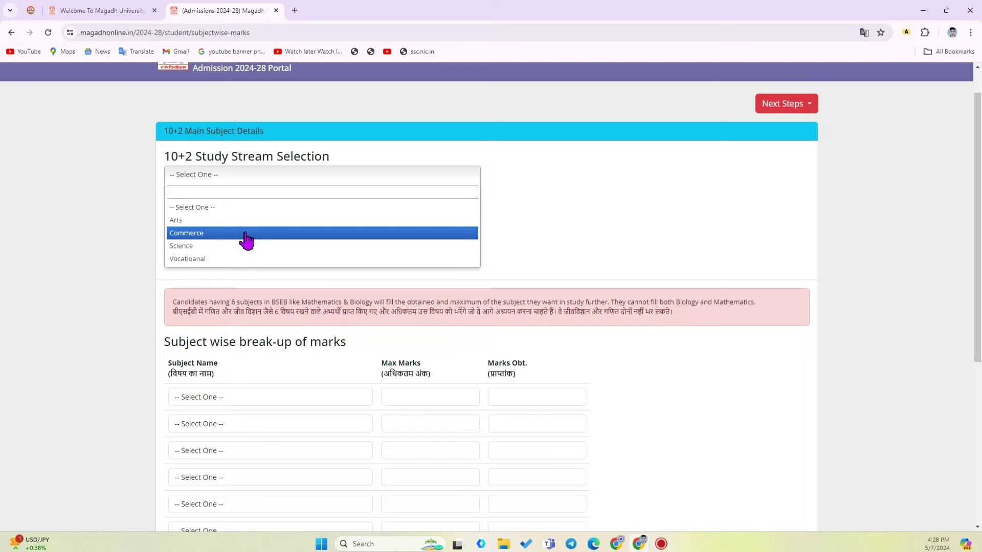
{"action": "left_click", "coordinate": [245, 248]}
{"action": "middle_click", "coordinate": [371, 210]}
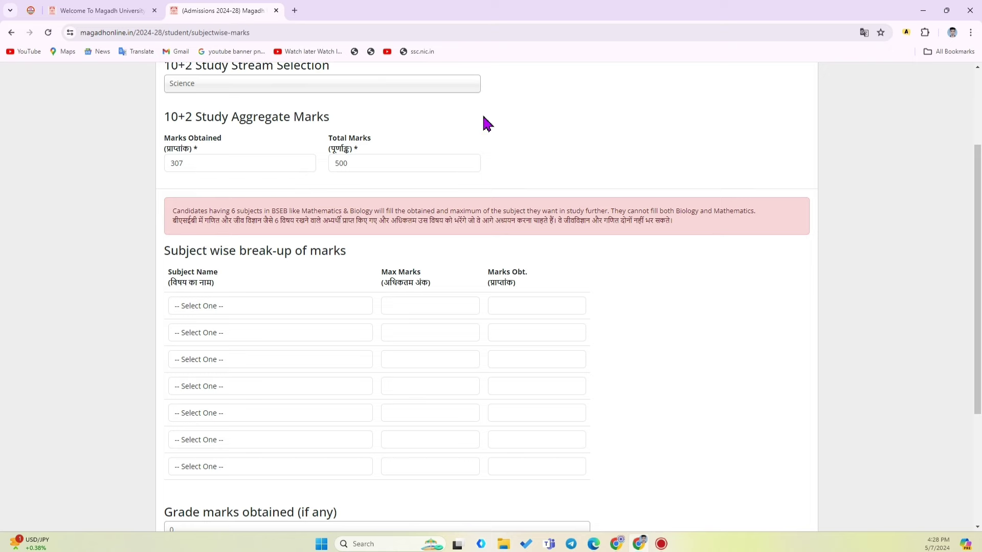
Enter Hindi as 75 out of 100 and Geography as 65 out of 100
{"action": "scroll", "coordinate": [492, 159], "scroll_direction": "down", "scroll_amount": 2}
{"action": "middle_click", "coordinate": [563, 164]}
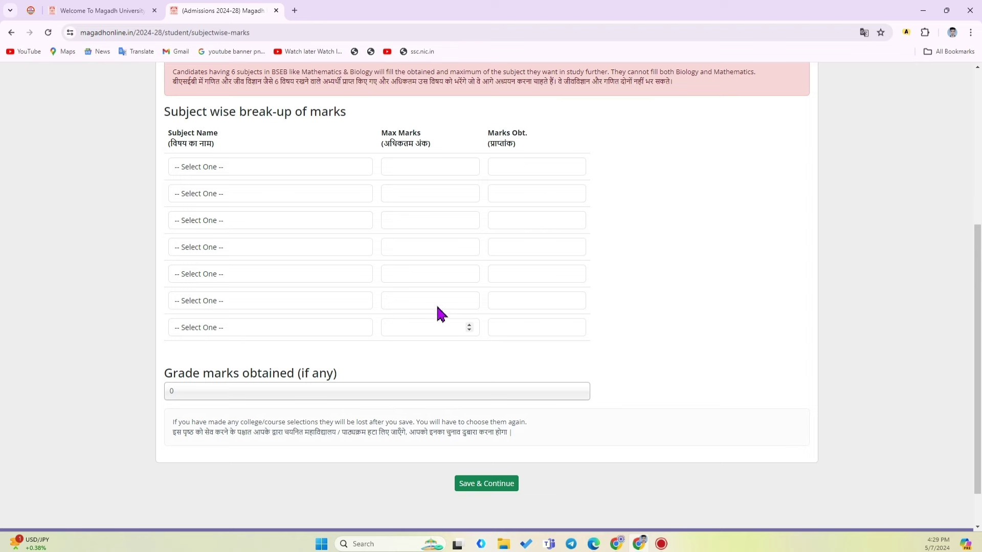
{"action": "scroll", "coordinate": [374, 279], "scroll_direction": "up", "scroll_amount": 2}
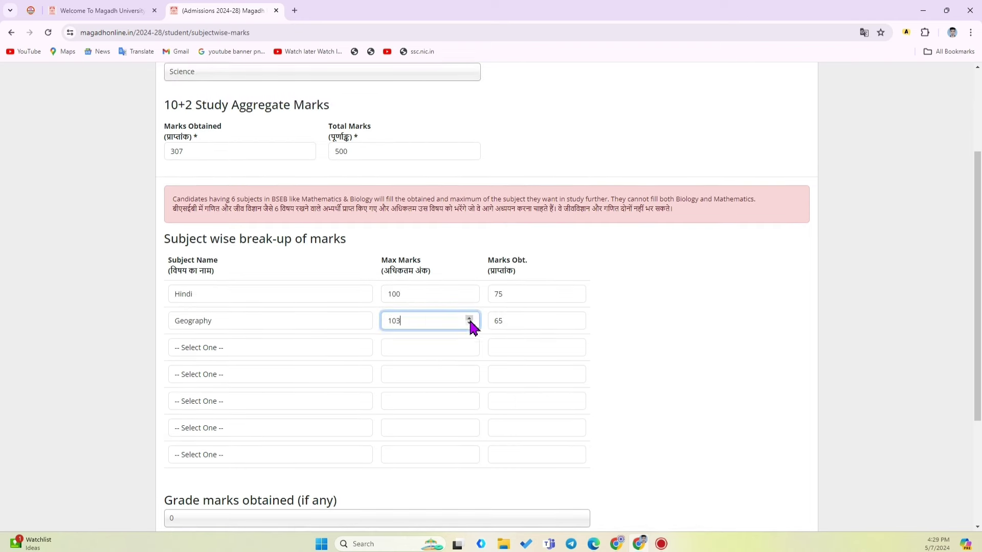
{"action": "type", "text": "2"}
{"action": "left_click", "coordinate": [575, 325]}
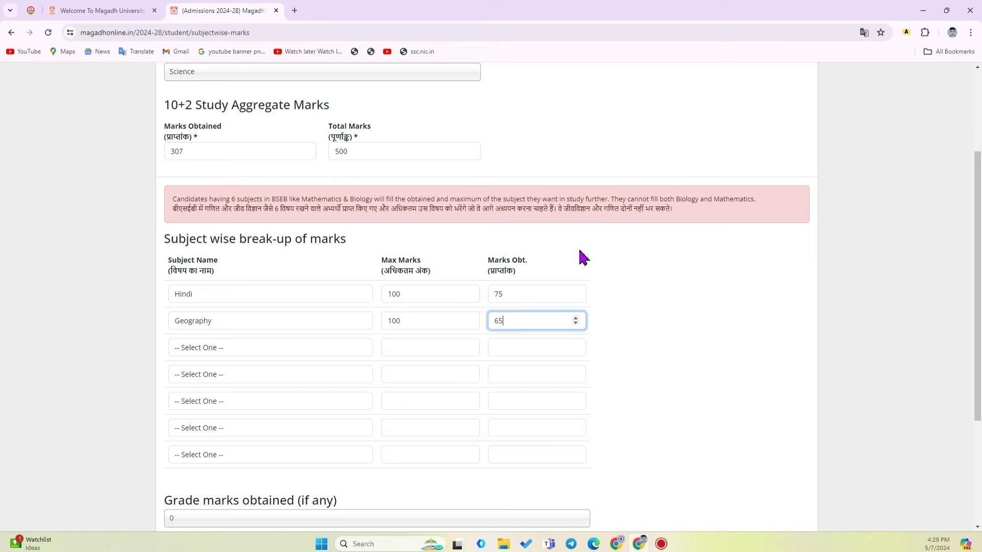
{"action": "left_click_drag", "start_coordinate": [557, 209], "coordinate": [678, 198]}
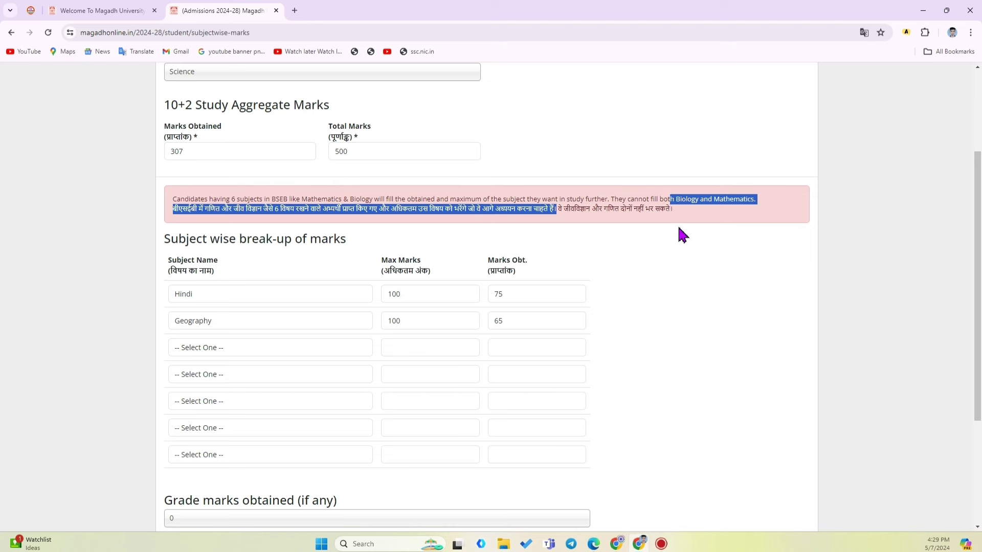
{"action": "left_click", "coordinate": [683, 237]}
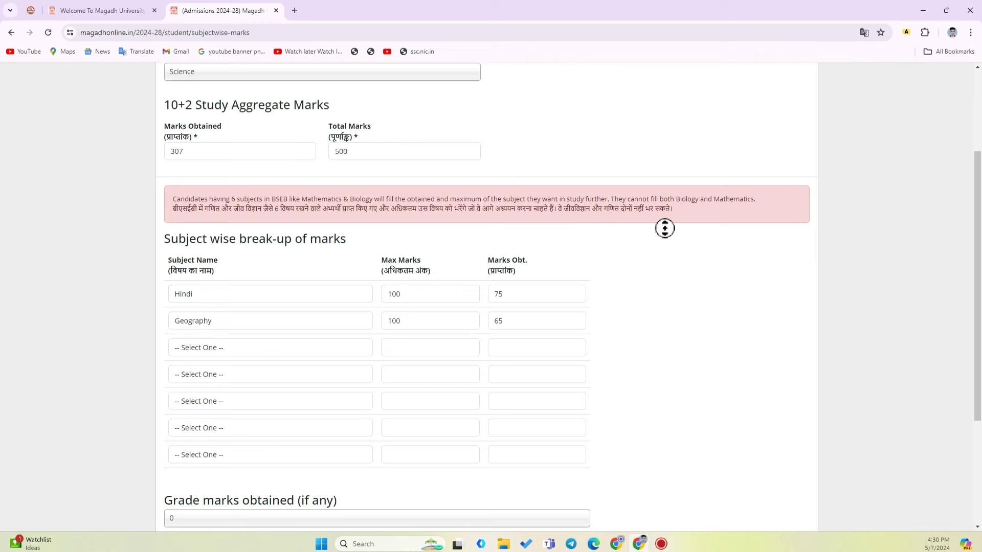
{"action": "scroll", "coordinate": [664, 246], "scroll_direction": "down", "scroll_amount": 3}
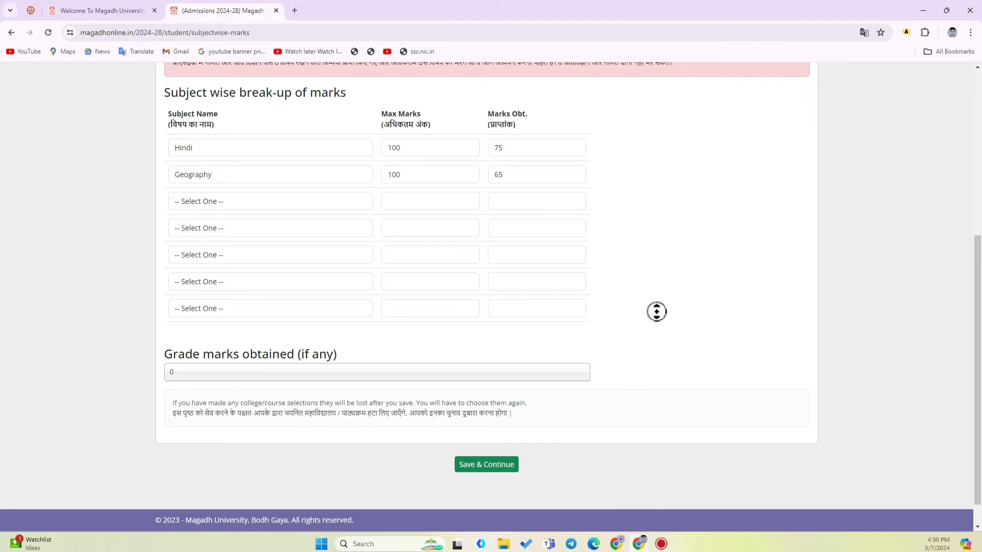
{"action": "scroll", "coordinate": [653, 272], "scroll_direction": "up", "scroll_amount": 4}
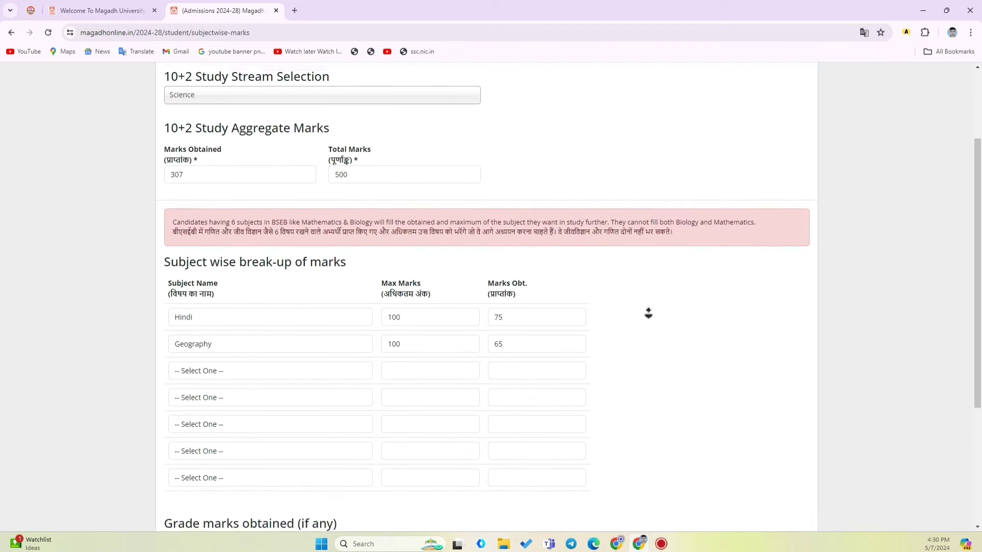
{"action": "scroll", "coordinate": [647, 309], "scroll_direction": "down", "scroll_amount": 2}
{"action": "scroll", "coordinate": [642, 319], "scroll_direction": "down", "scroll_amount": 3}
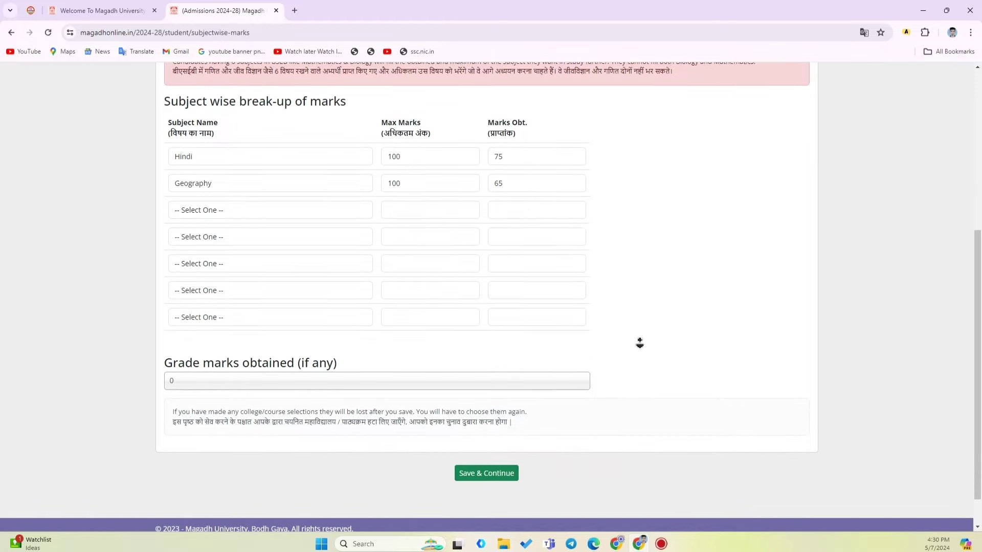
{"action": "left_click", "coordinate": [198, 346]}
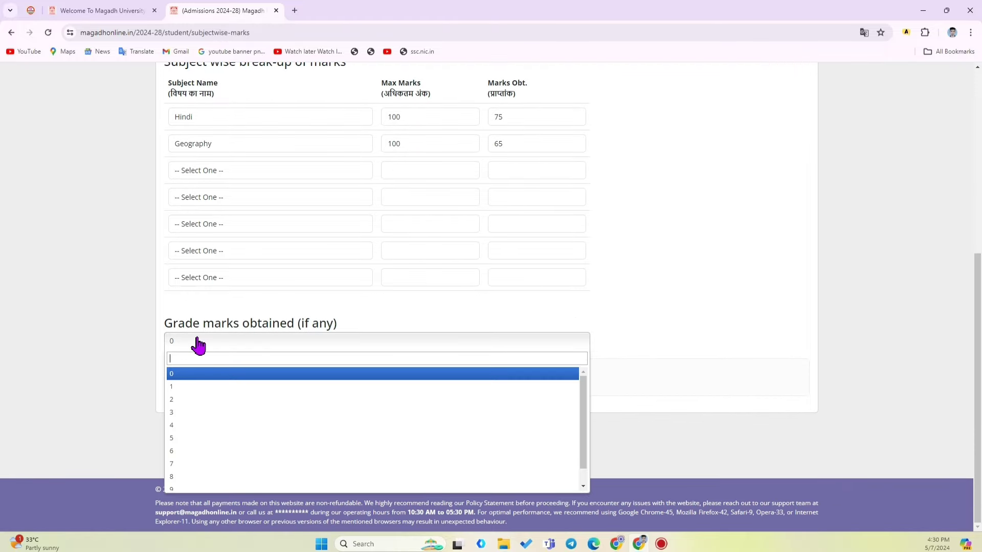
{"action": "left_click", "coordinate": [590, 320]}
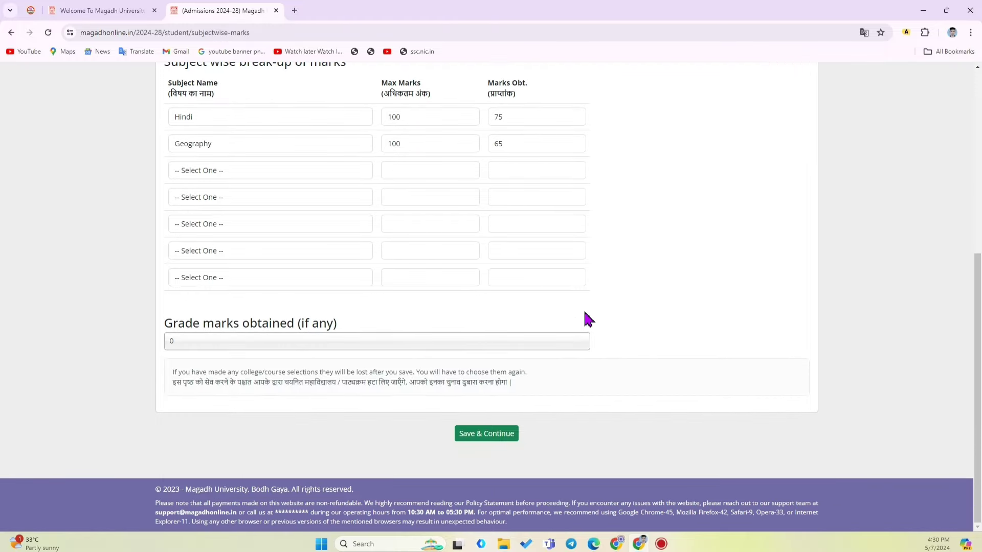
{"action": "left_click", "coordinate": [331, 352]}
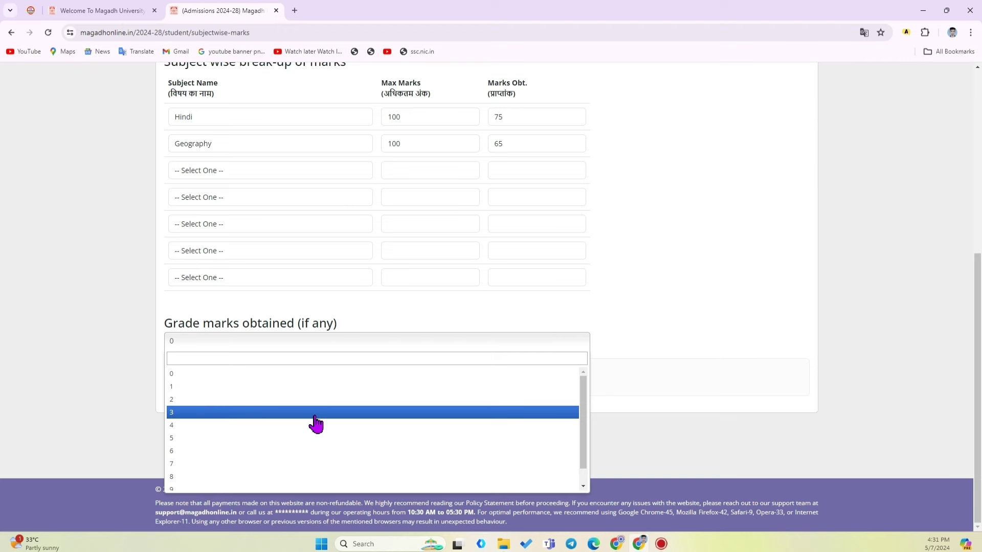
{"action": "left_click", "coordinate": [224, 375]}
{"action": "left_click", "coordinate": [599, 463]}
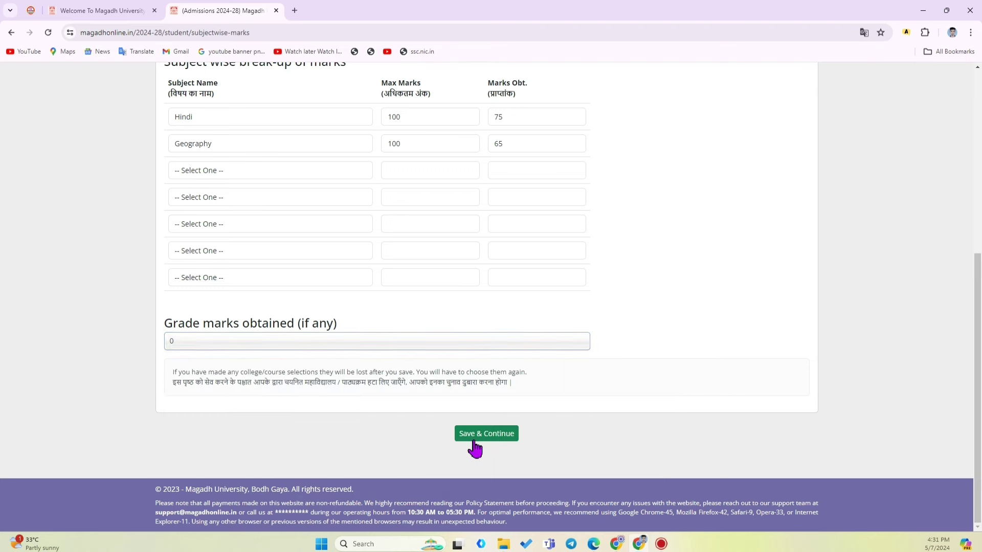